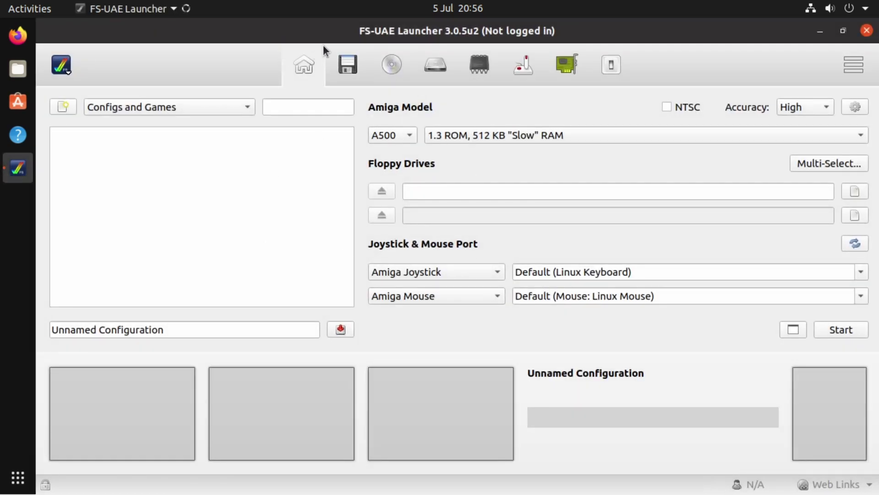
Switch to the Files app and inspect the disk images in the workbench folder under Documents/FS-UAE/adf
{"action": "left_click", "coordinate": [17, 69]}
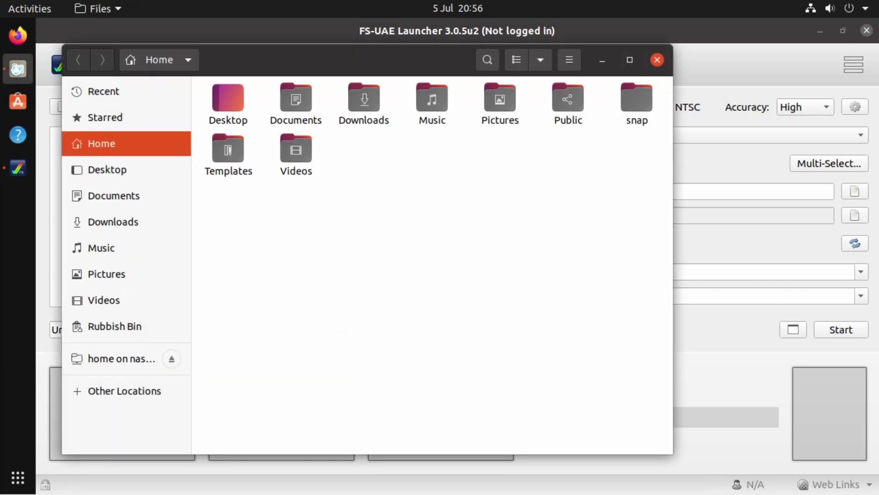
{"action": "left_click", "coordinate": [304, 108]}
{"action": "double_click", "coordinate": [304, 108]}
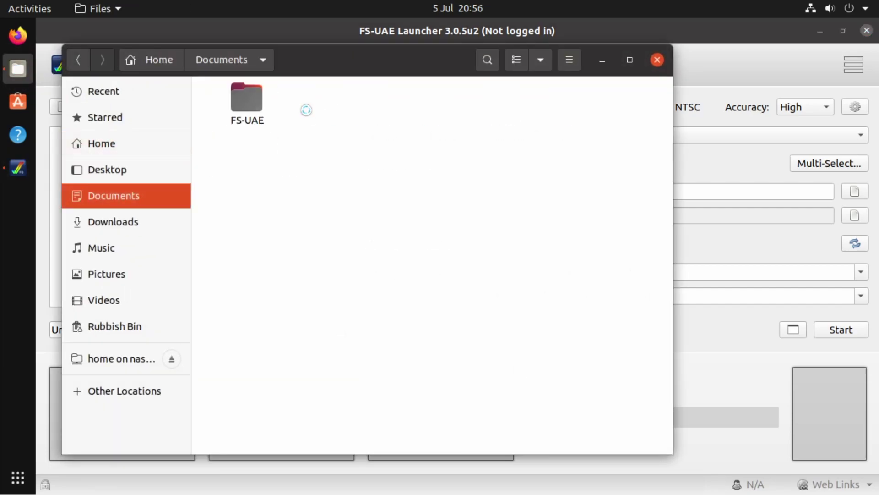
{"action": "left_click_drag", "start_coordinate": [351, 62], "coordinate": [449, 102]}
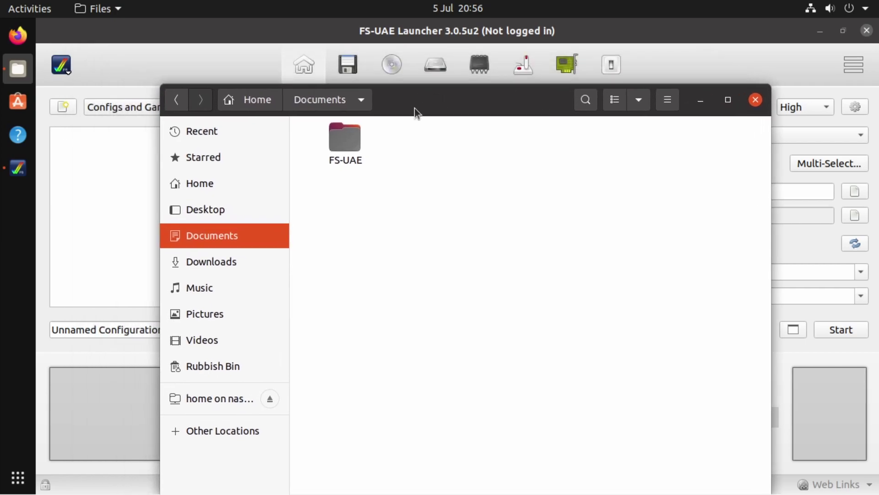
{"action": "double_click", "coordinate": [343, 133]}
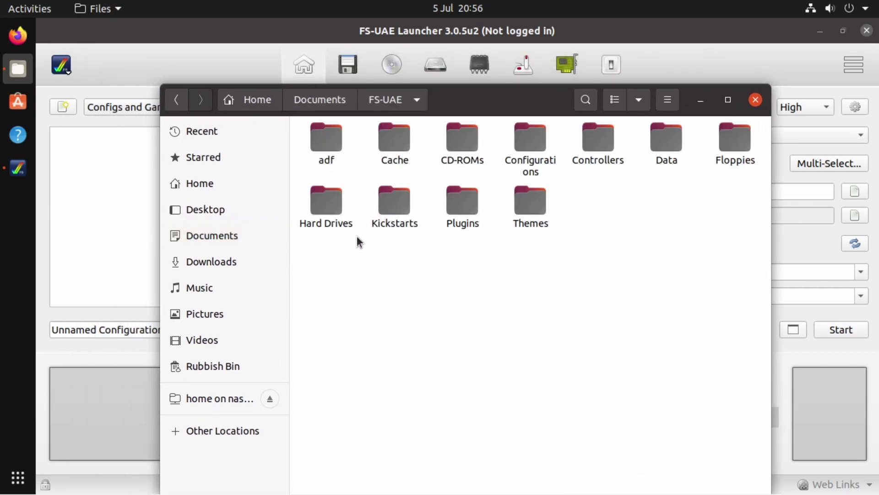
{"action": "double_click", "coordinate": [328, 144]}
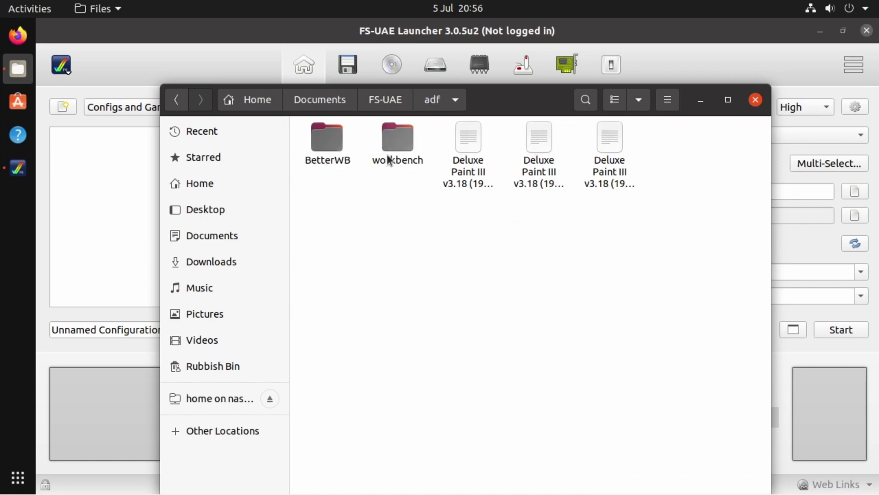
{"action": "left_click", "coordinate": [329, 137]}
{"action": "double_click", "coordinate": [397, 136]}
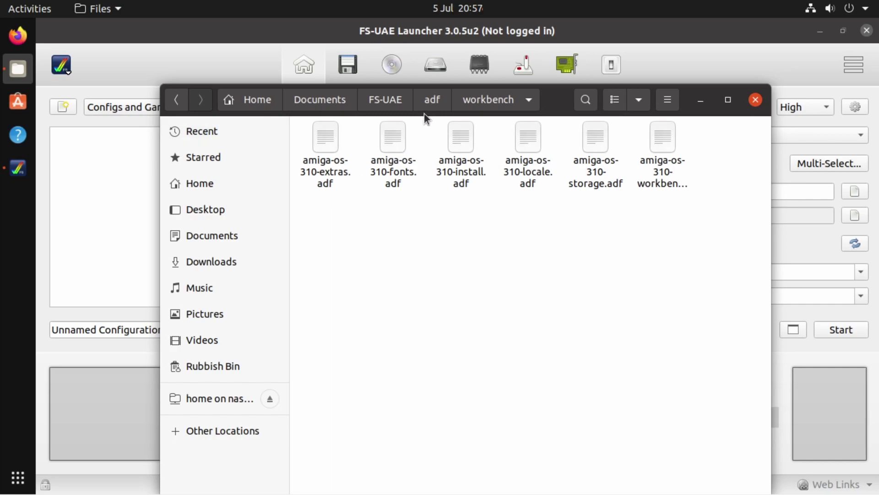
{"action": "left_click", "coordinate": [430, 101]}
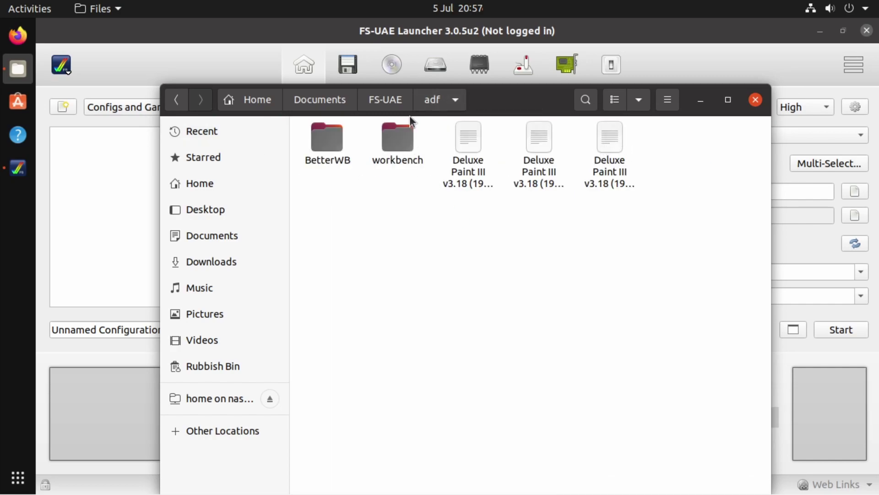
Inspect the ROM files in the FS-UAE Kickstarts folder and close the file manager
{"action": "left_click", "coordinate": [396, 105]}
{"action": "double_click", "coordinate": [400, 204]}
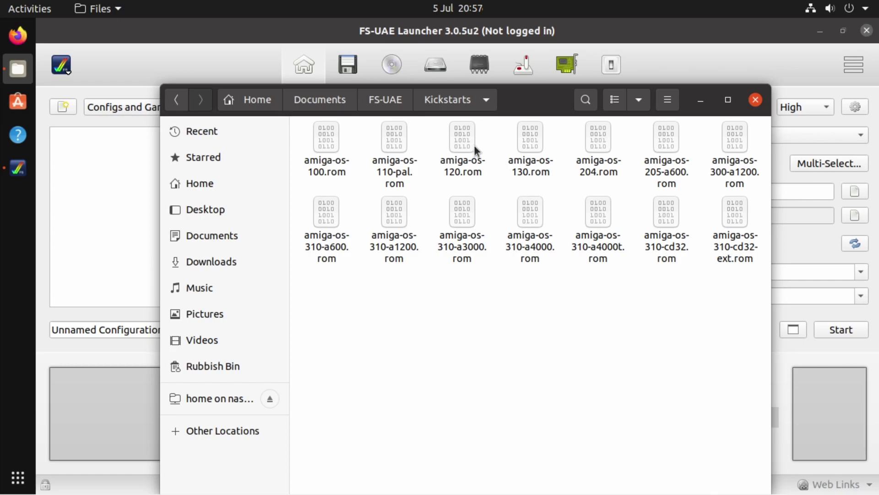
{"action": "left_click", "coordinate": [379, 107]}
{"action": "left_click", "coordinate": [317, 99]}
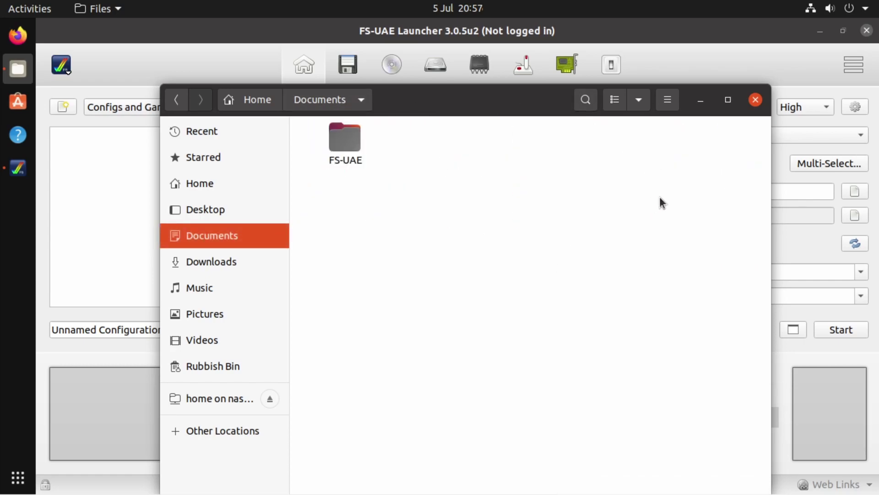
{"action": "left_click", "coordinate": [756, 100]}
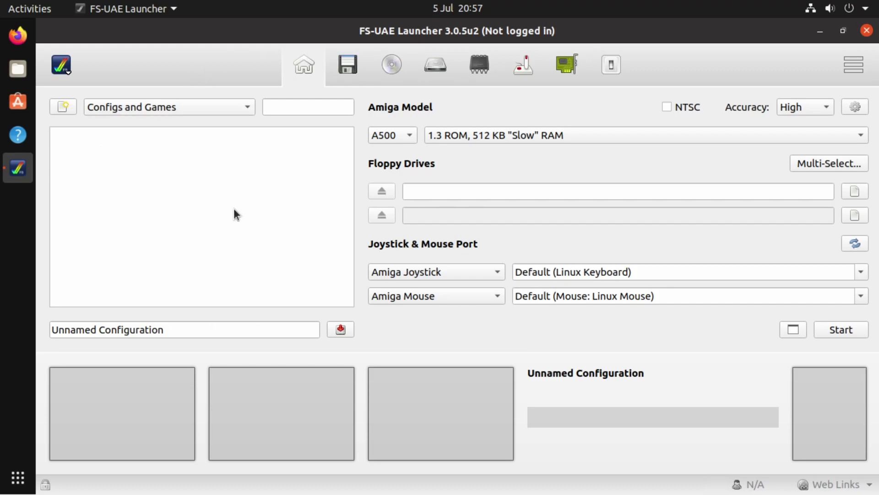
{"action": "left_click_drag", "start_coordinate": [180, 330], "coordinate": [11, 331]}
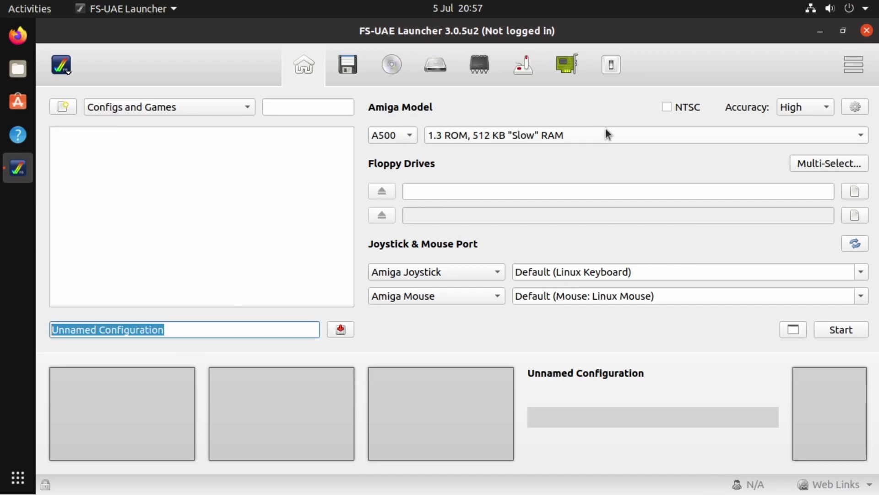
{"action": "double_click", "coordinate": [197, 323]}
{"action": "left_click", "coordinate": [178, 330]}
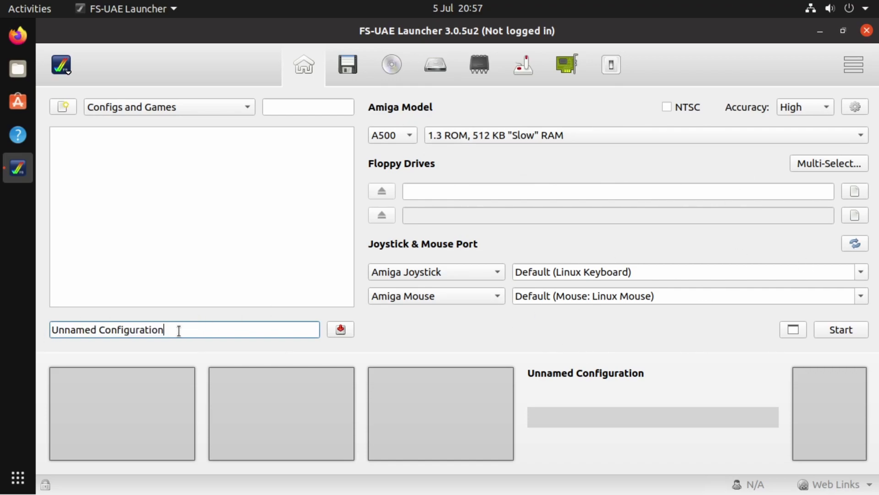
{"action": "key", "text": "ctrl+a"}
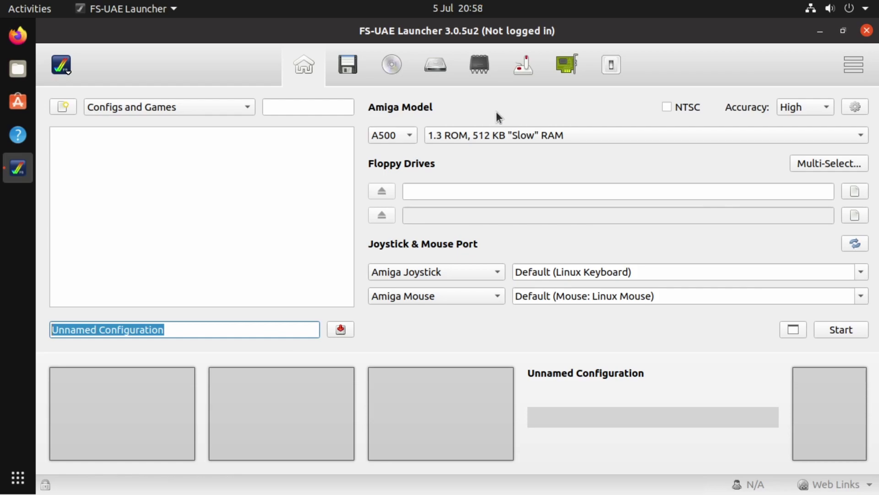
Set the Amiga model to A1200 with the 3.1 ROM
{"action": "left_click", "coordinate": [410, 136]}
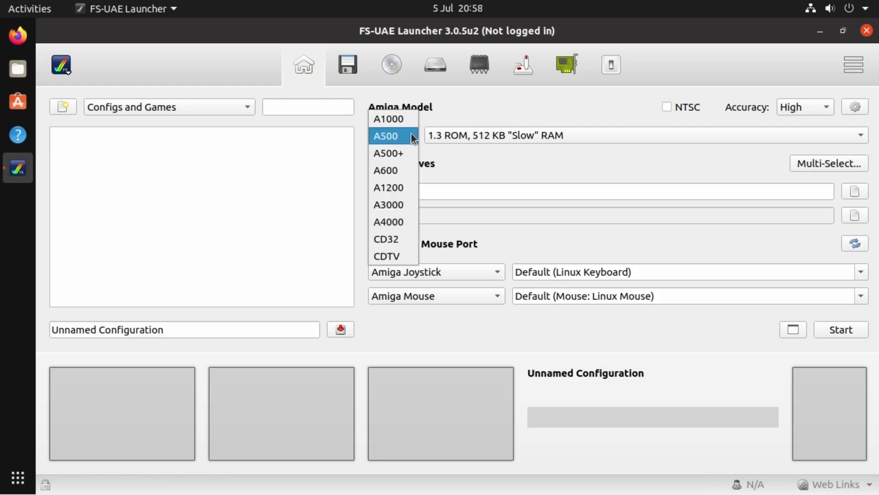
{"action": "left_click", "coordinate": [411, 187]}
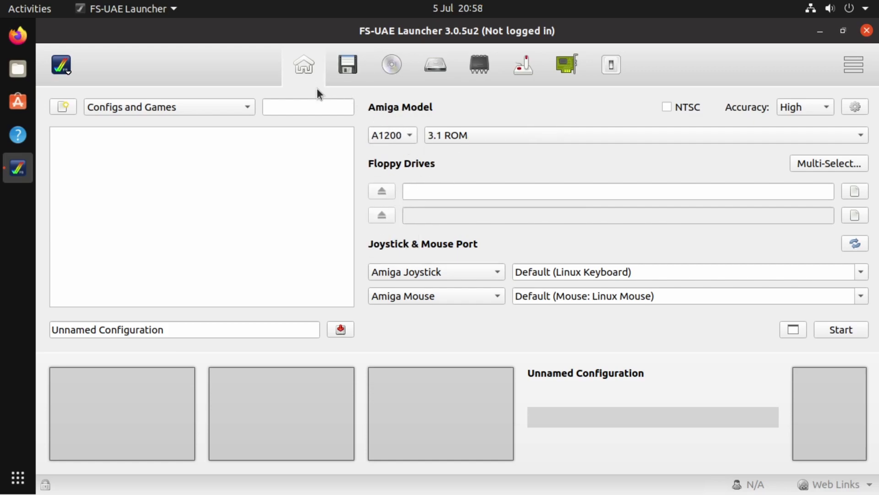
{"action": "left_click", "coordinate": [395, 135]}
{"action": "left_click", "coordinate": [386, 135]}
{"action": "left_click", "coordinate": [456, 135]}
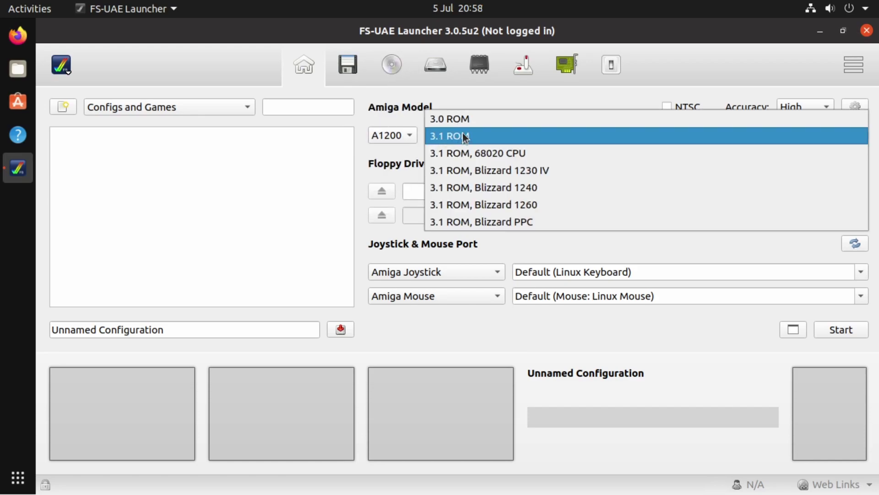
{"action": "left_click", "coordinate": [466, 136]}
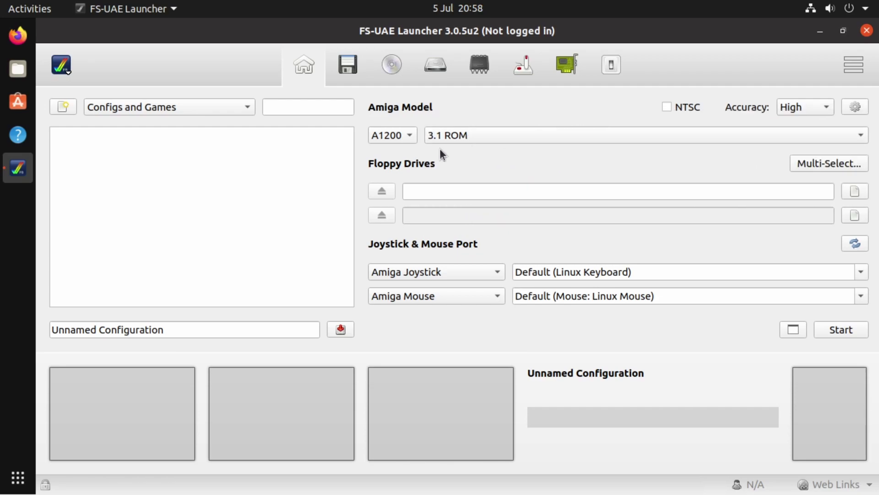
Enable the floppy drive count option and set it to 4 drives
{"action": "left_click", "coordinate": [349, 69]}
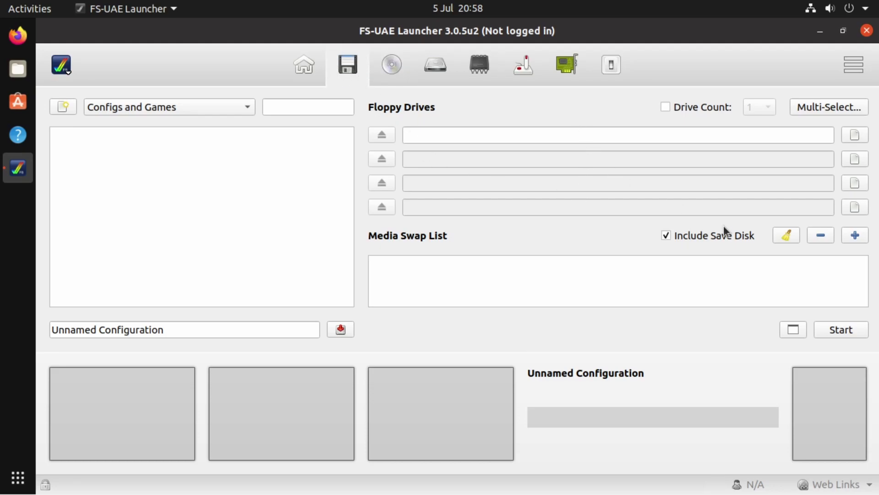
{"action": "left_click", "coordinate": [683, 108]}
{"action": "left_click", "coordinate": [751, 109]}
{"action": "left_click", "coordinate": [757, 161]}
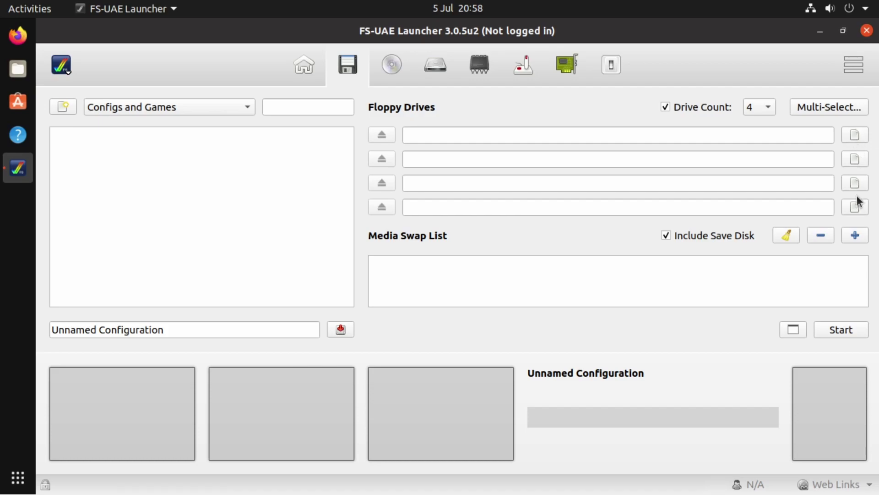
{"action": "left_click", "coordinate": [525, 133]}
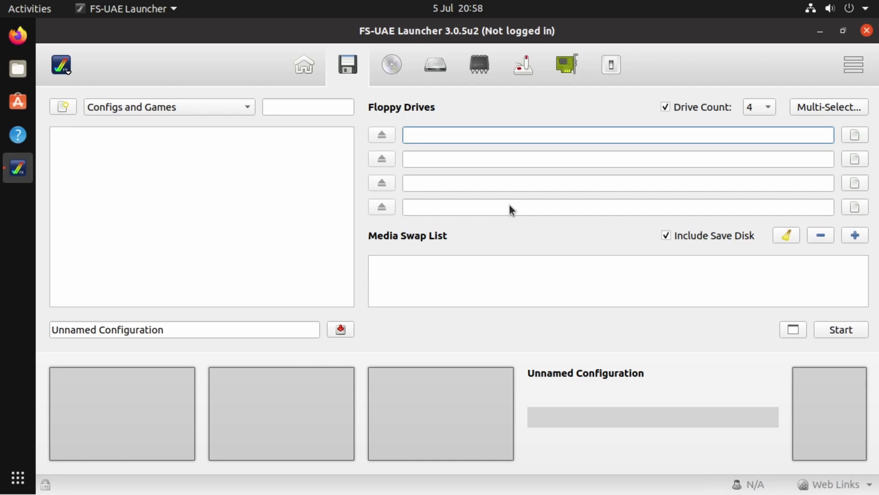
{"action": "left_click", "coordinate": [478, 282]}
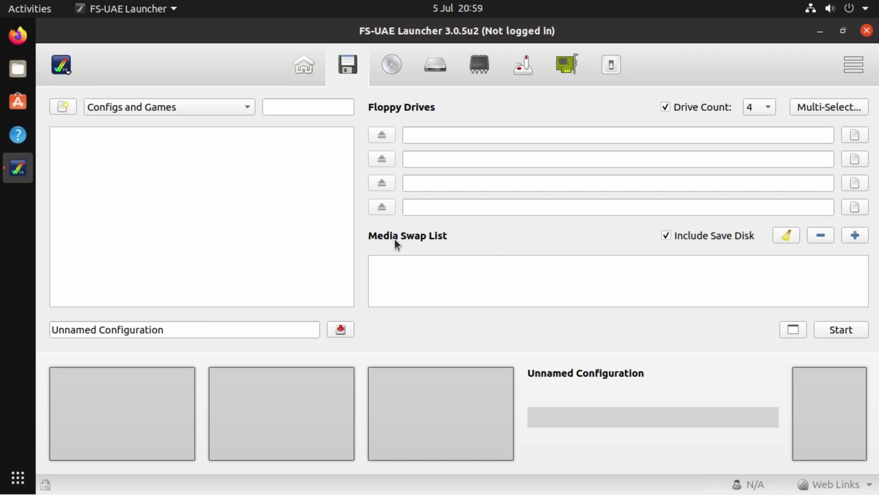
Add all the amiga-os-310 disk images from the adf/workbench folder to the floppy media swap list
{"action": "left_click", "coordinate": [854, 236]}
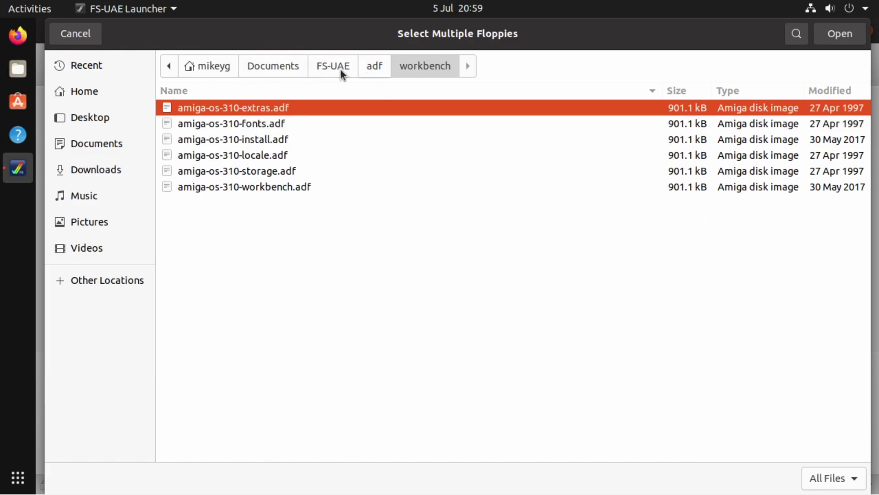
{"action": "left_click", "coordinate": [373, 67]}
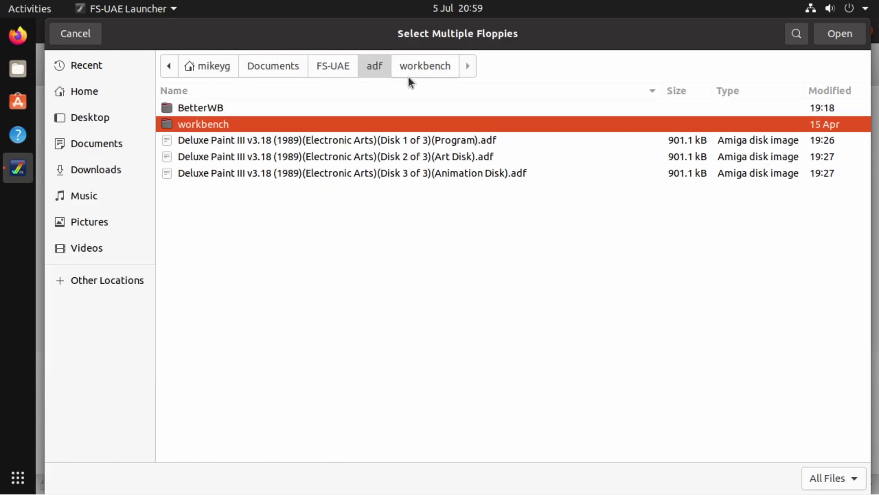
{"action": "left_click", "coordinate": [424, 68]}
{"action": "left_click_drag", "start_coordinate": [337, 242], "coordinate": [216, 104]}
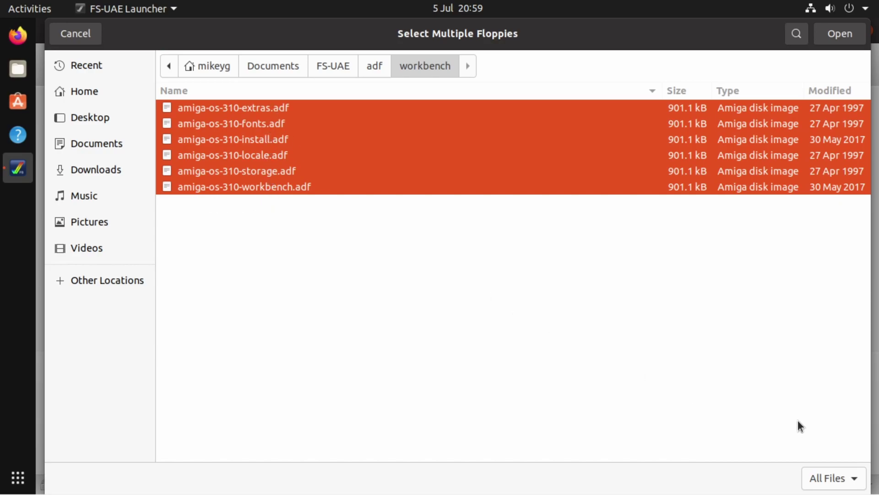
{"action": "left_click", "coordinate": [837, 34]}
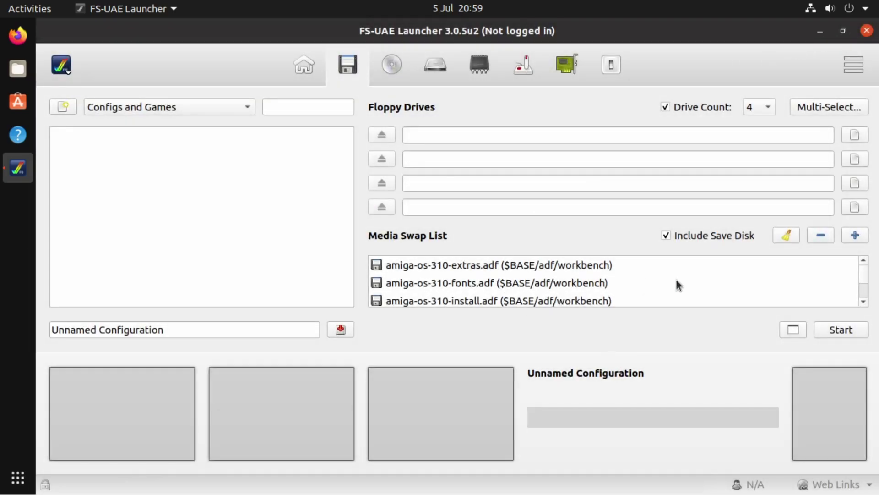
{"action": "scroll", "coordinate": [866, 282], "scroll_direction": "down", "scroll_amount": 2}
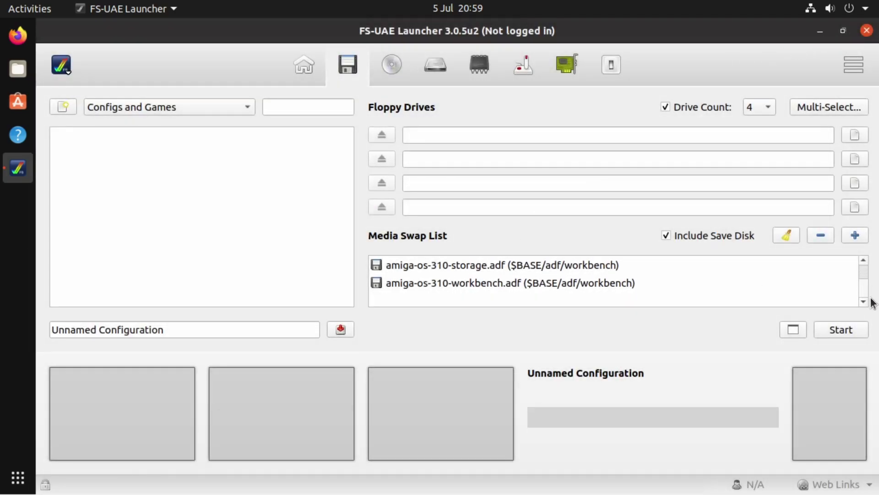
{"action": "scroll", "coordinate": [872, 284], "scroll_direction": "up", "scroll_amount": 2}
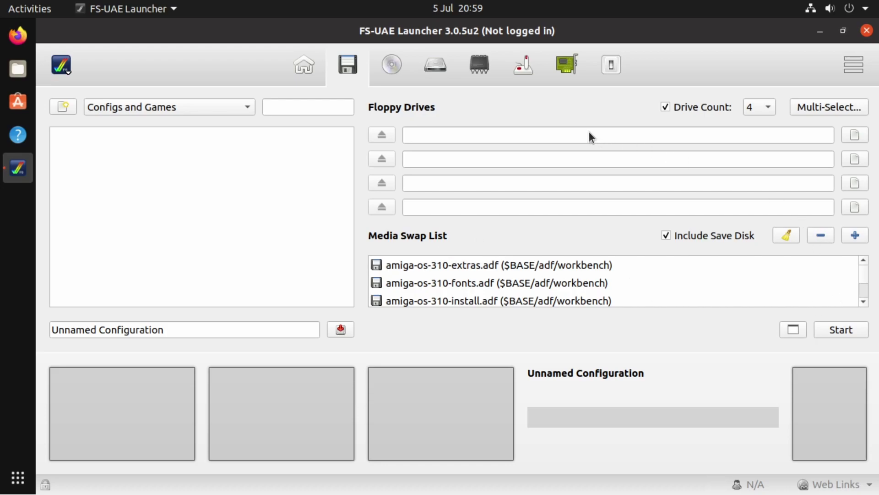
View the CD-ROM and hard drive settings, and check the contents of the Hard Drives folder in Documents/FS-UAE
{"action": "left_click", "coordinate": [396, 57]}
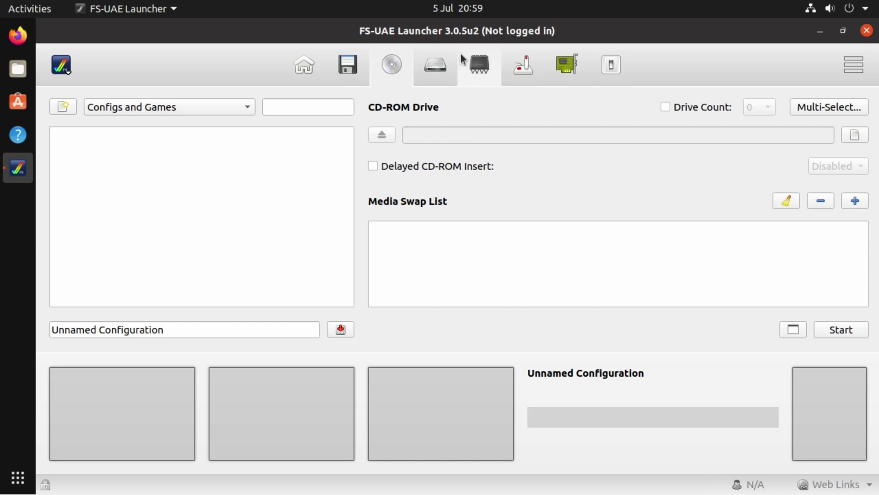
{"action": "left_click", "coordinate": [441, 62]}
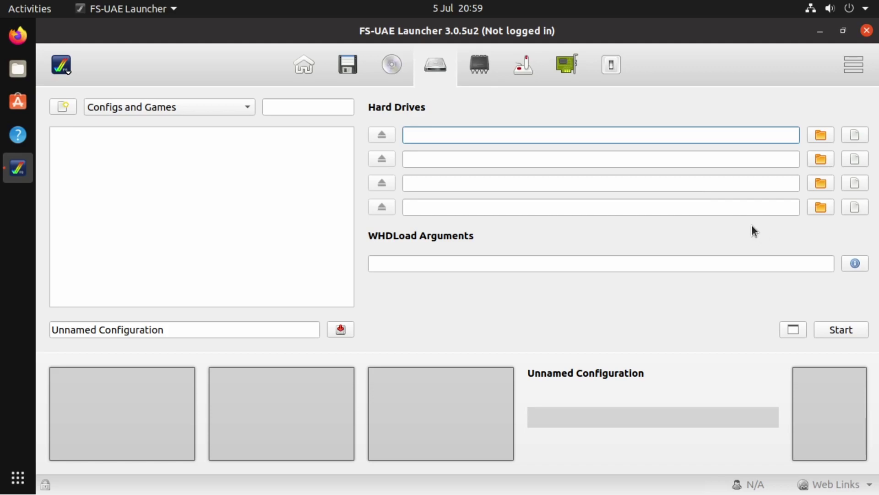
{"action": "left_click", "coordinate": [7, 65]}
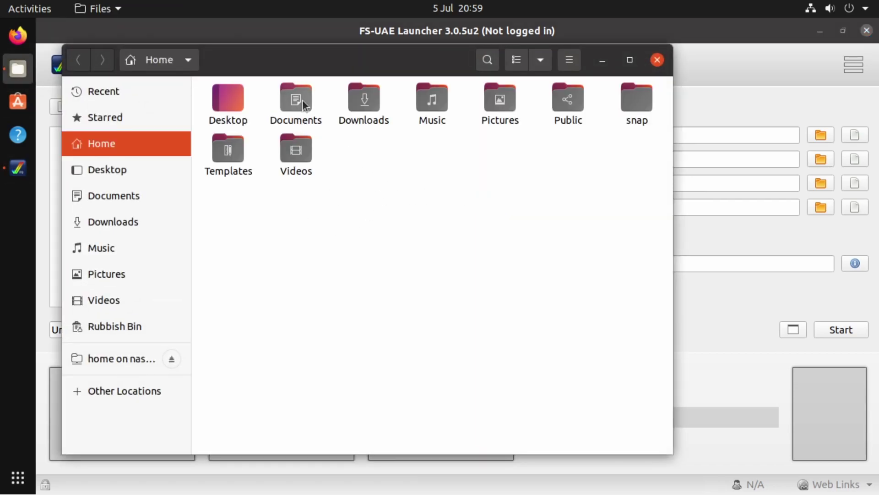
{"action": "double_click", "coordinate": [303, 102]}
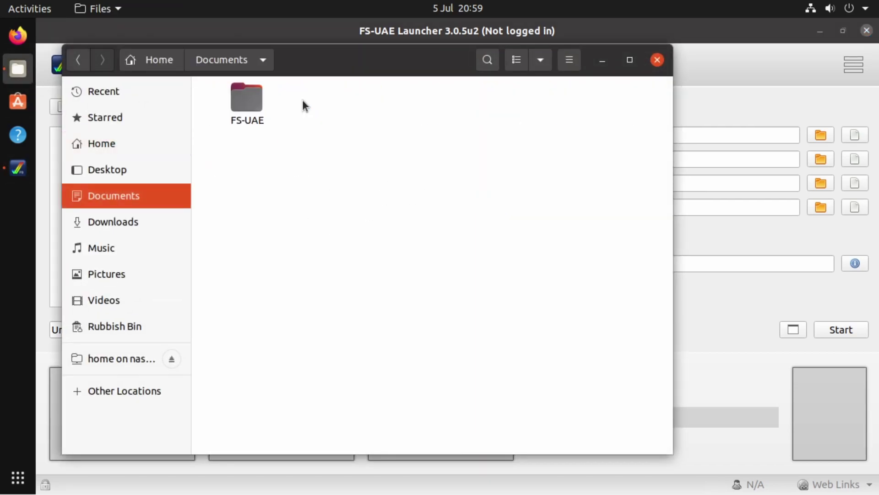
{"action": "double_click", "coordinate": [246, 103]}
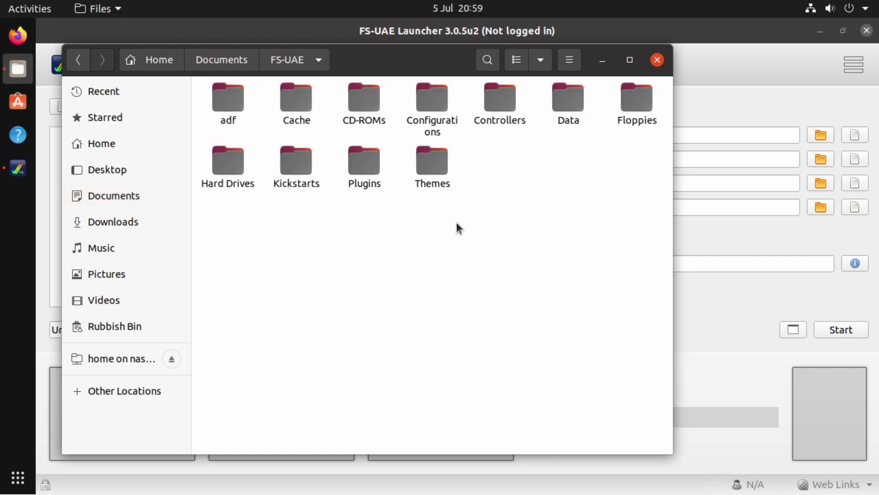
{"action": "double_click", "coordinate": [237, 163]}
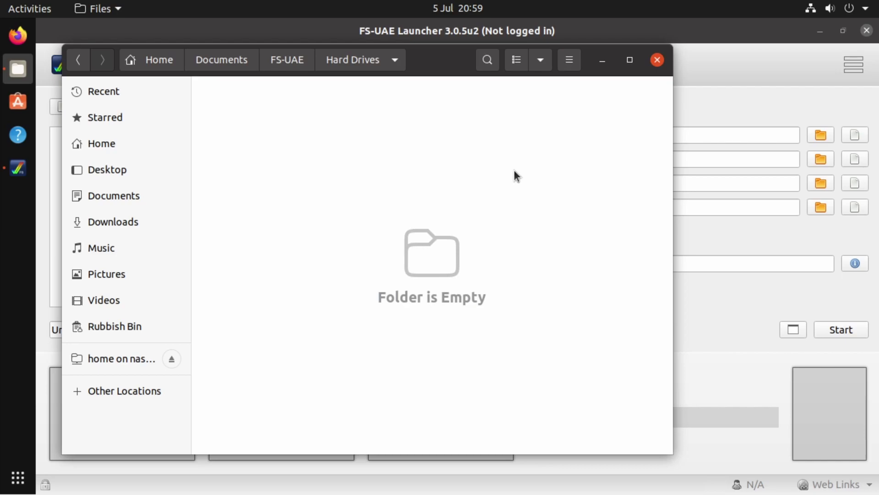
{"action": "left_click", "coordinate": [602, 60]}
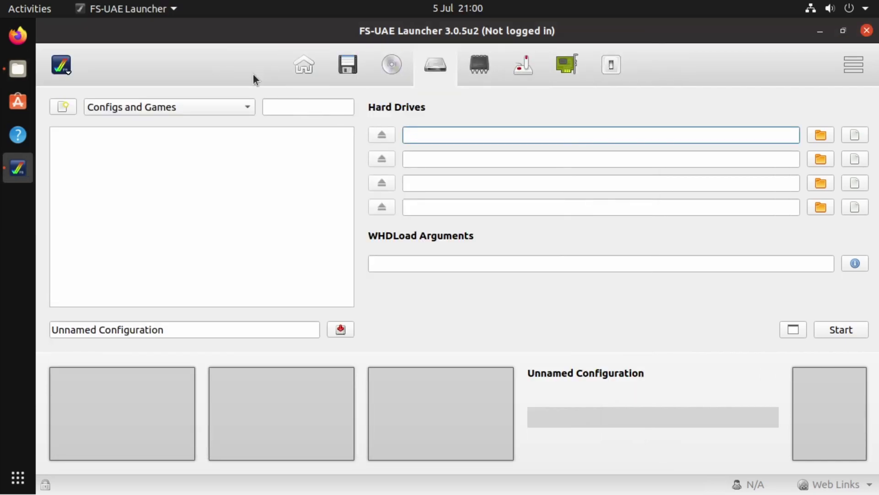
Open the HDF Creator and choose the single partition hard disk file type for the new disk image
{"action": "left_click", "coordinate": [64, 64]}
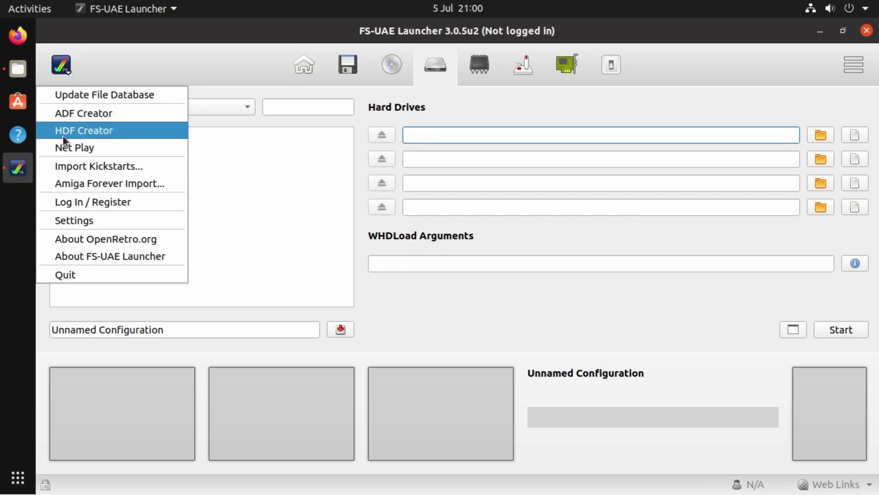
{"action": "left_click", "coordinate": [89, 131]}
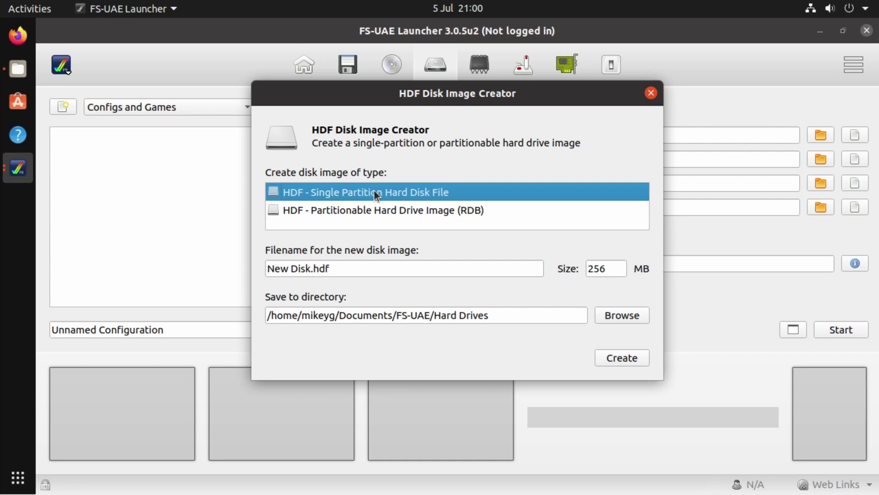
{"action": "left_click", "coordinate": [356, 209]}
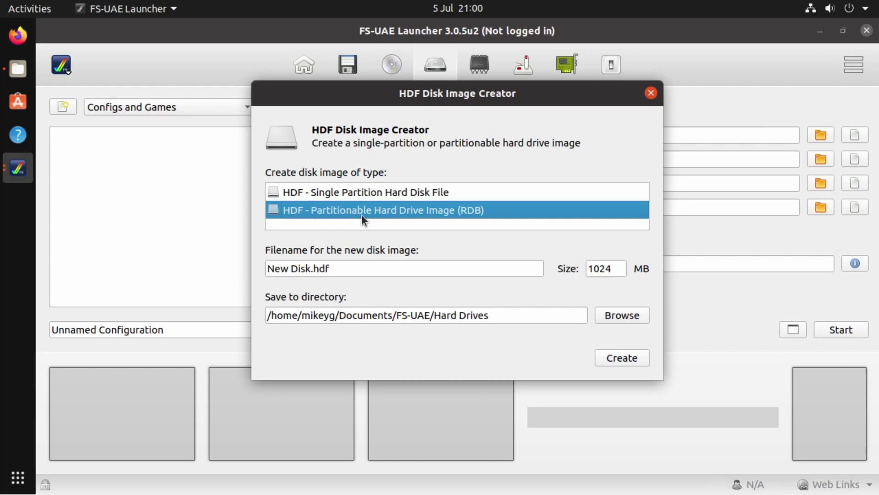
{"action": "left_click", "coordinate": [349, 193]}
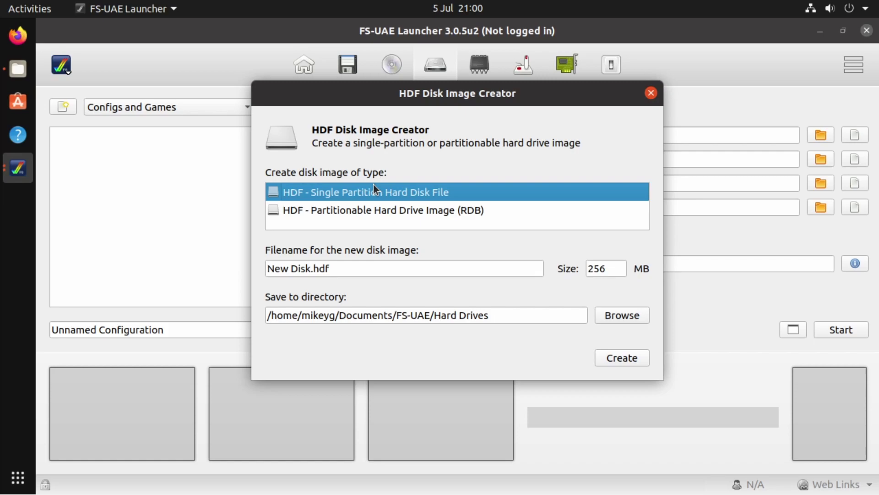
{"action": "left_click", "coordinate": [344, 214]}
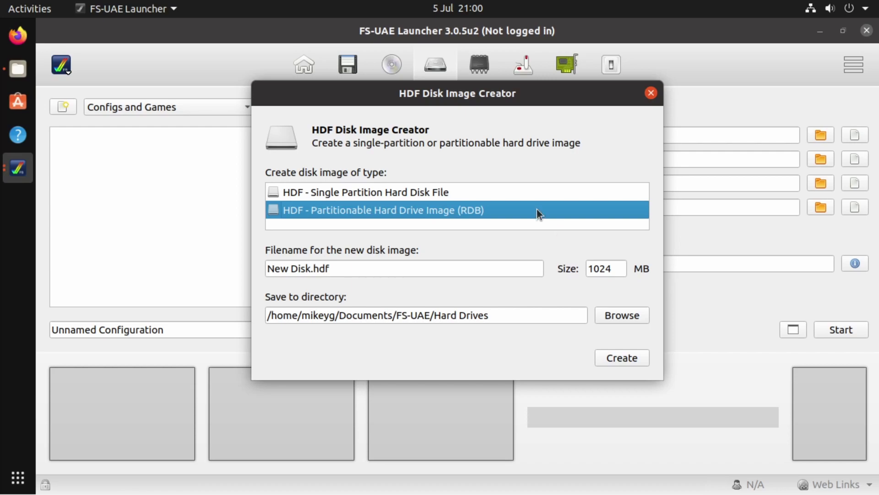
{"action": "key", "text": "Up"}
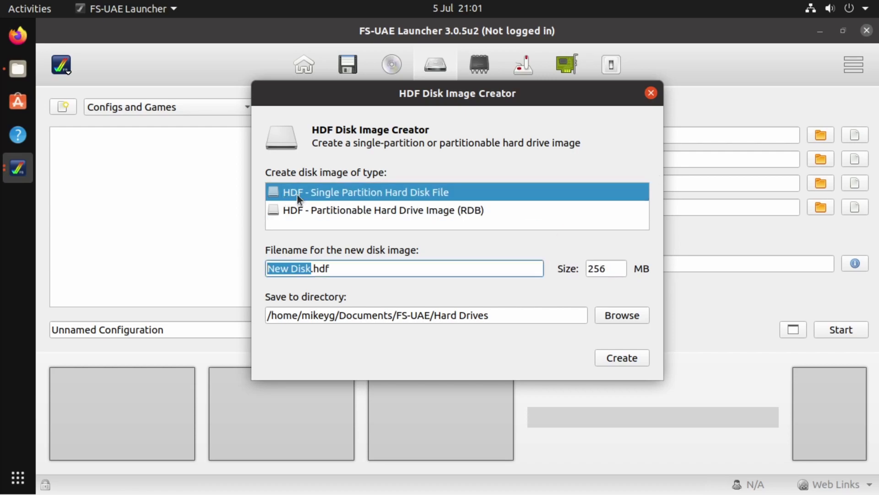
Create the disk image as Workbench.hdf with a size of 500 MB, and close the HDF creator
{"action": "type", "text": "Workben"}
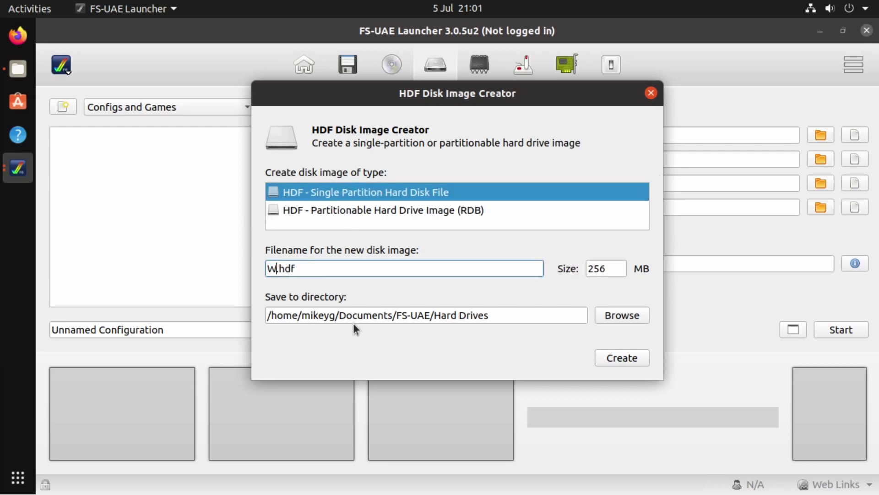
{"action": "type", "text": "ch"}
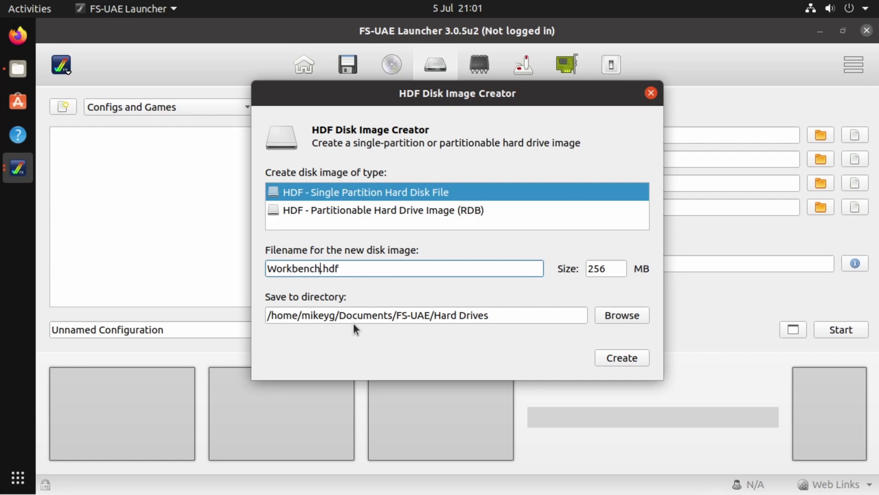
{"action": "key", "text": "Tab"}
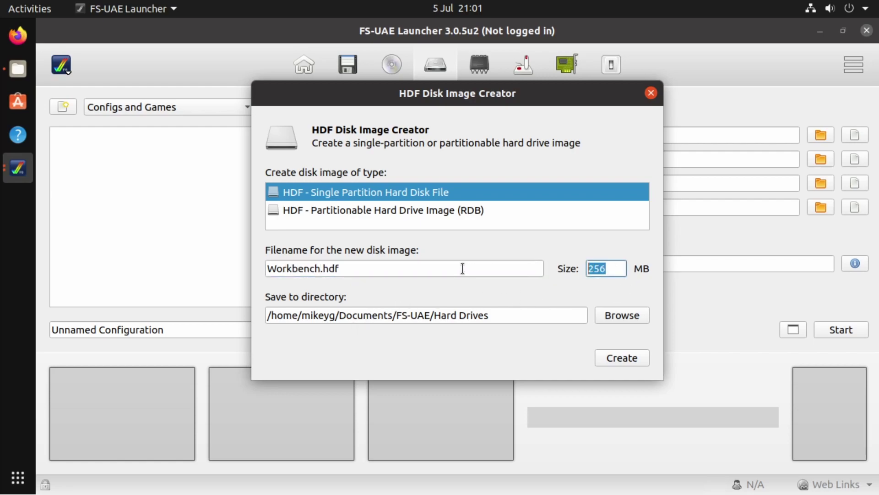
{"action": "type", "text": "500"}
{"action": "left_click", "coordinate": [615, 356]}
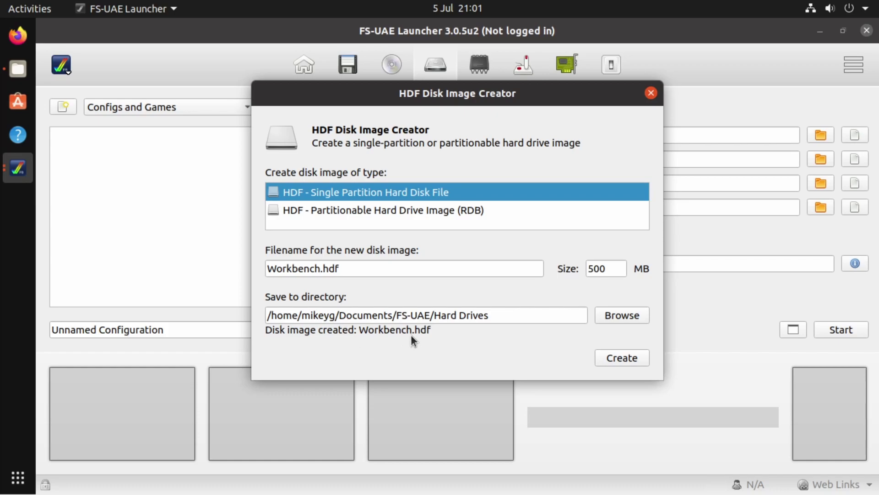
{"action": "left_click", "coordinate": [654, 95]}
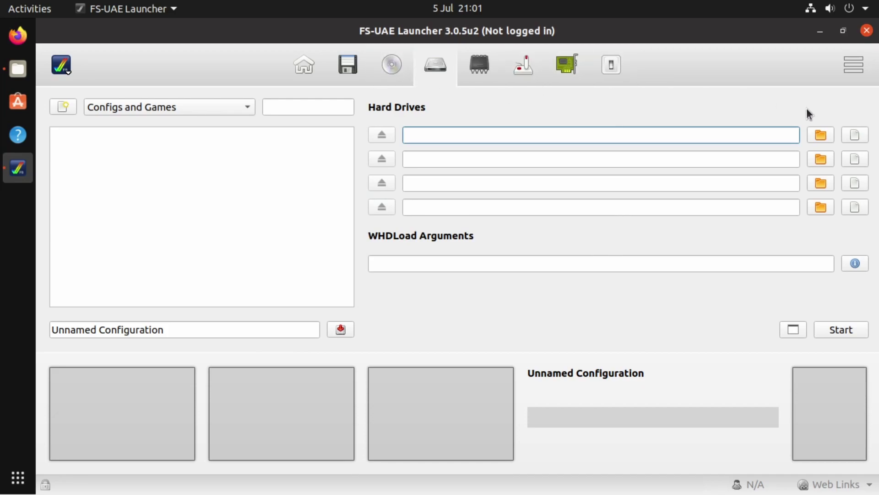
Load Workbench.hdf from the Hard Drives folder as the first hard drive
{"action": "left_click", "coordinate": [858, 133]}
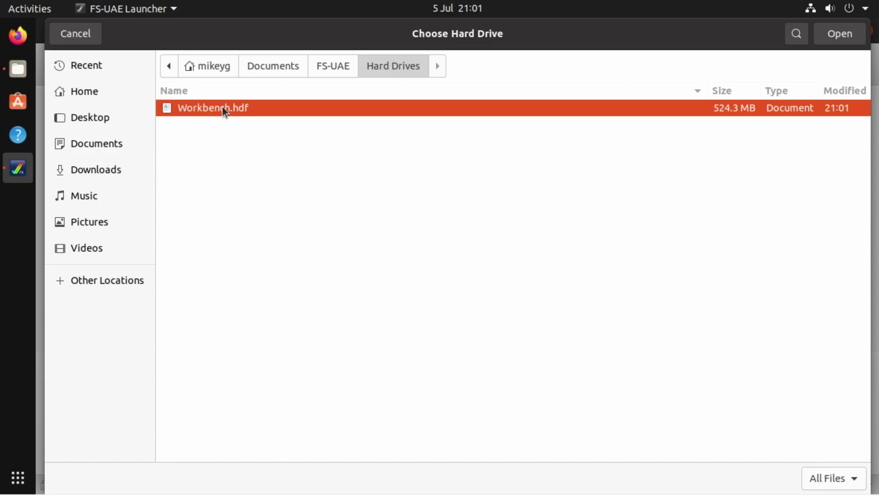
{"action": "left_click", "coordinate": [853, 35]}
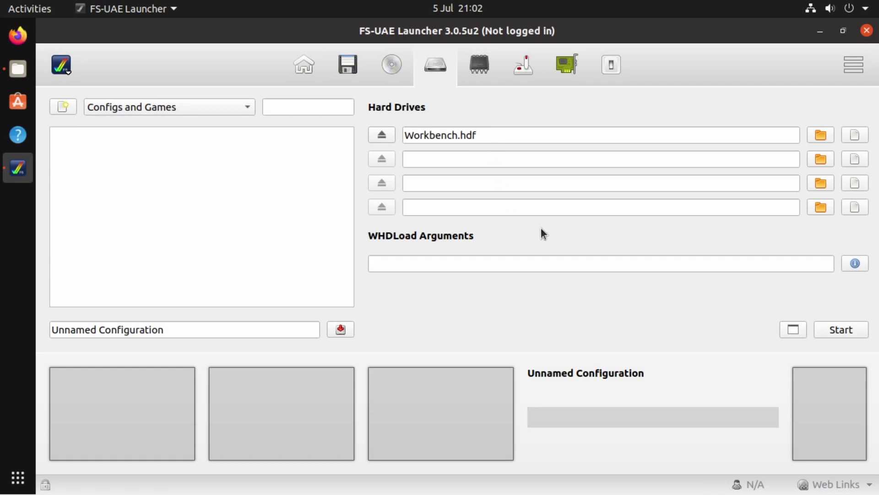
Enable the Chip RAM option in the ROM & RAM settings and set it to 4 MB
{"action": "left_click", "coordinate": [487, 62]}
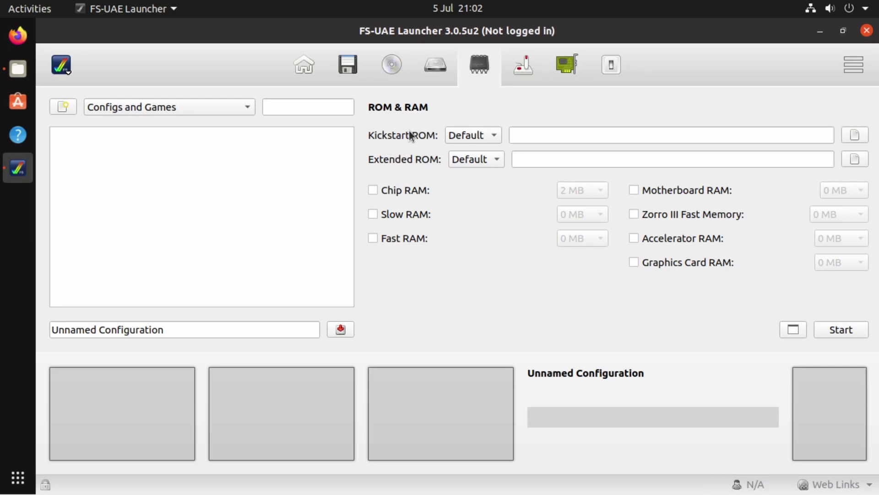
{"action": "left_click", "coordinate": [349, 66]}
{"action": "left_click", "coordinate": [320, 64]}
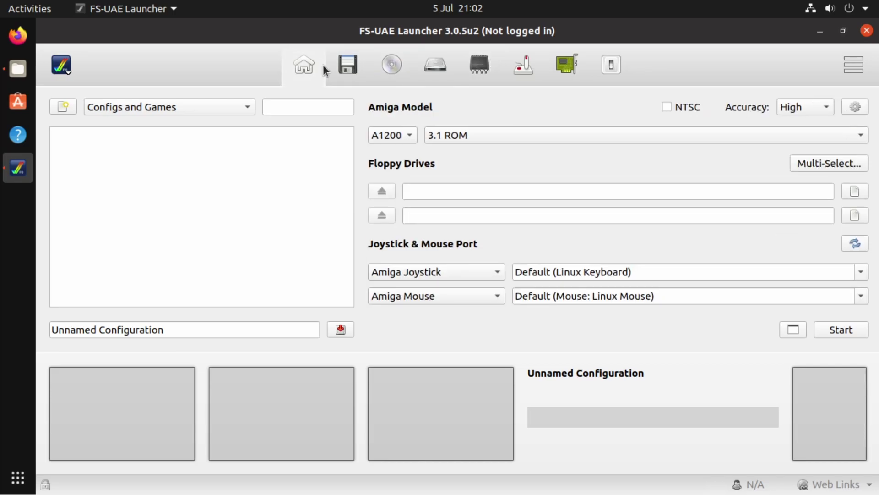
{"action": "left_click", "coordinate": [476, 71]}
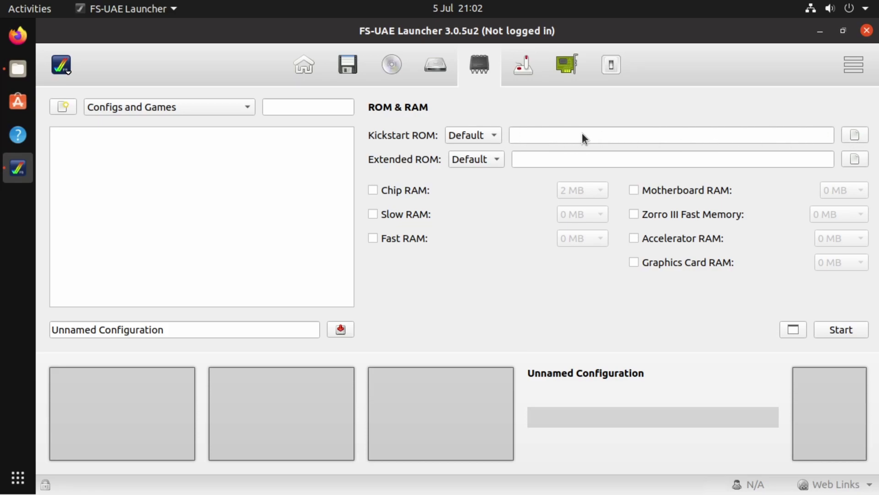
{"action": "left_click", "coordinate": [393, 192]}
{"action": "left_click", "coordinate": [604, 188]}
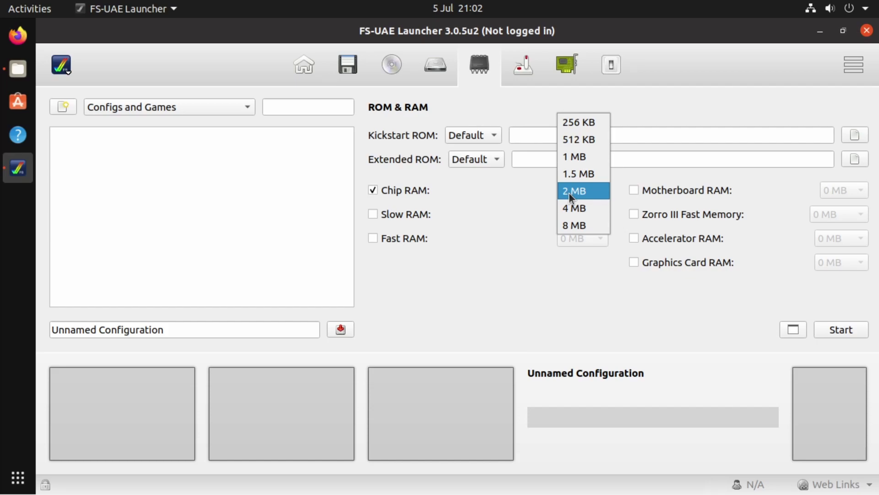
{"action": "left_click", "coordinate": [599, 211]}
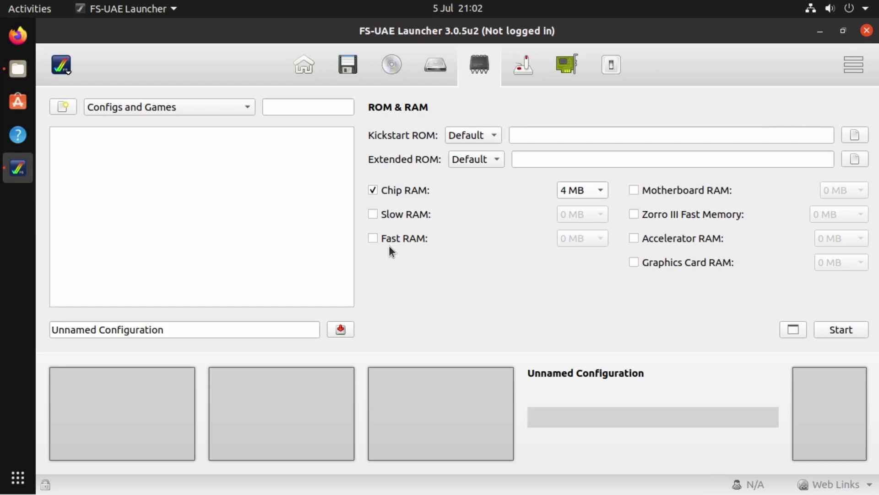
Enable Zorro III Fast Memory and set it to 128 MB
{"action": "left_click", "coordinate": [635, 216]}
{"action": "left_click", "coordinate": [858, 214]}
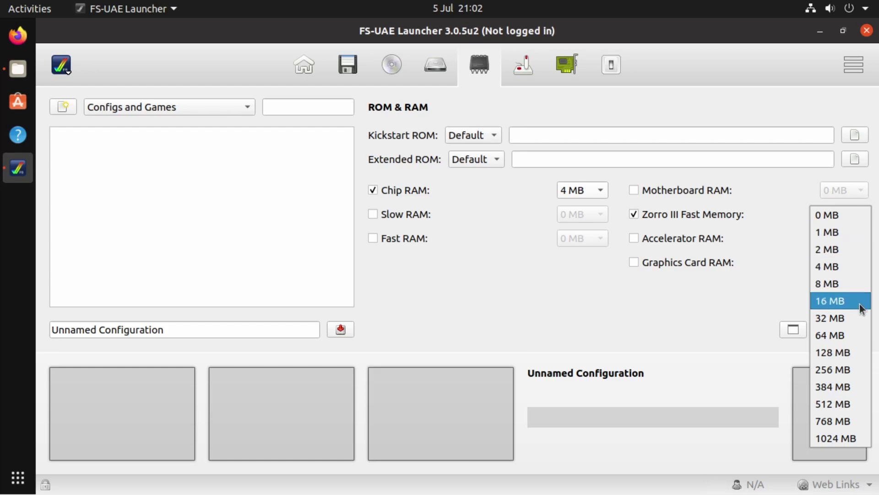
{"action": "left_click", "coordinate": [844, 350]}
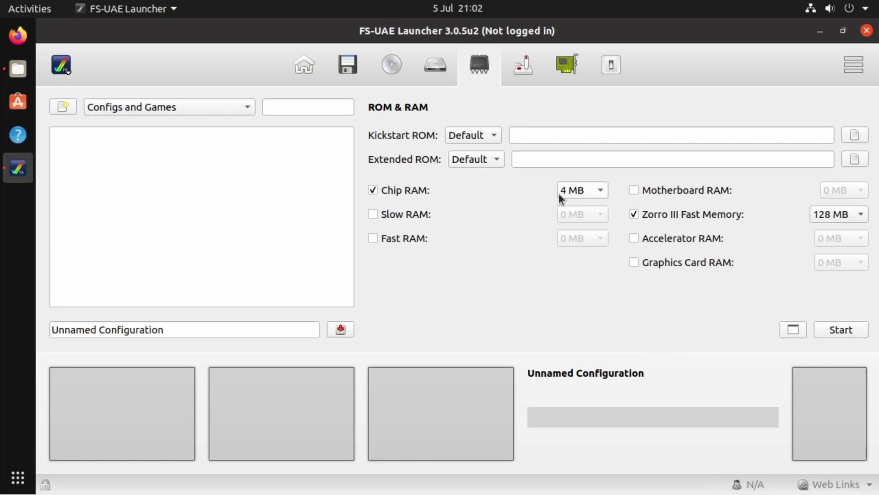
Review the joystick and mouse port settings and the available accelerator board and graphics card expansions, leaving both expansions disabled
{"action": "left_click", "coordinate": [529, 66]}
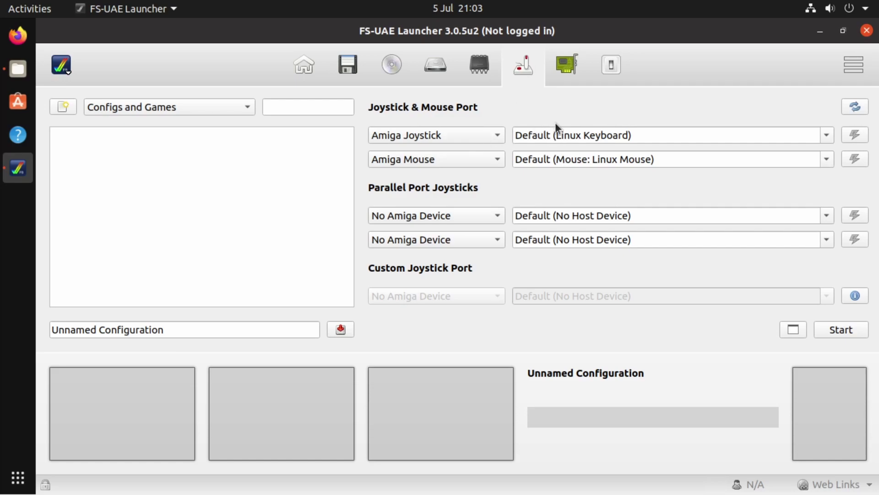
{"action": "left_click", "coordinate": [559, 67]}
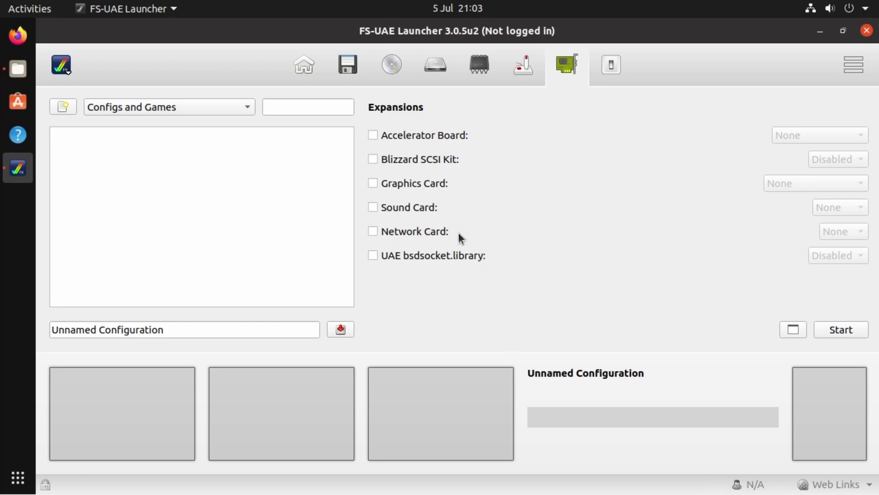
{"action": "left_click", "coordinate": [425, 134]}
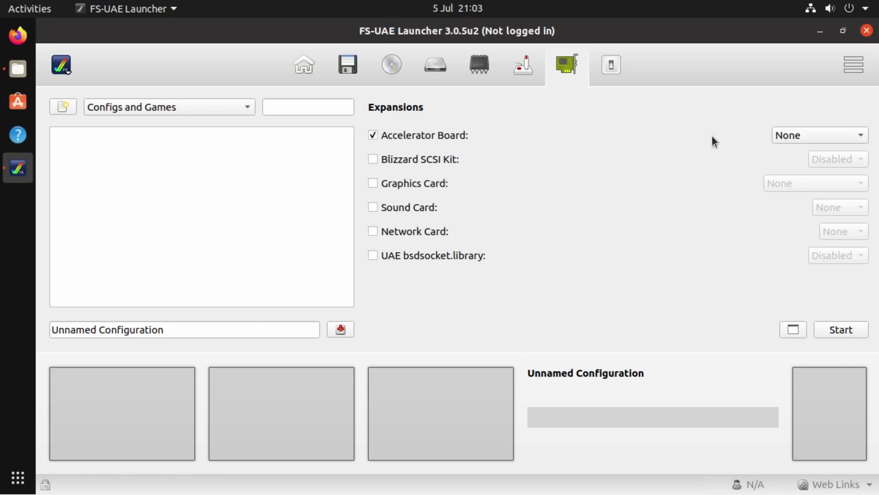
{"action": "left_click", "coordinate": [796, 140]}
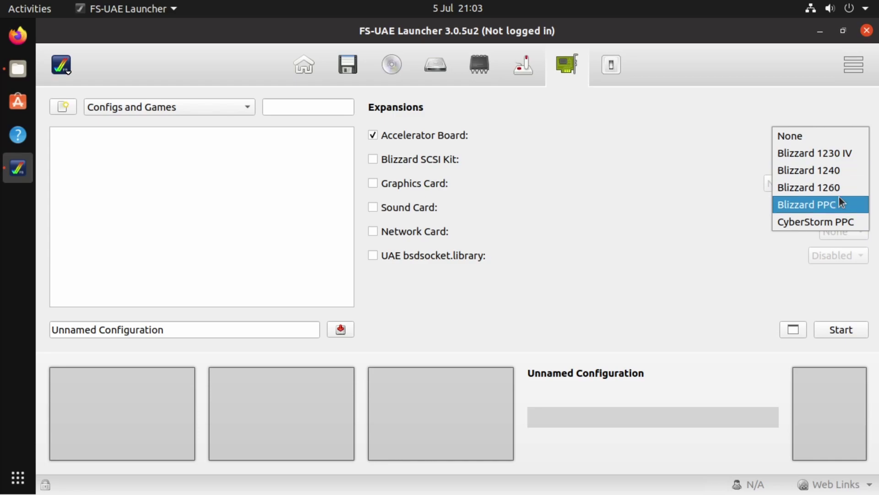
{"action": "left_click", "coordinate": [792, 136]}
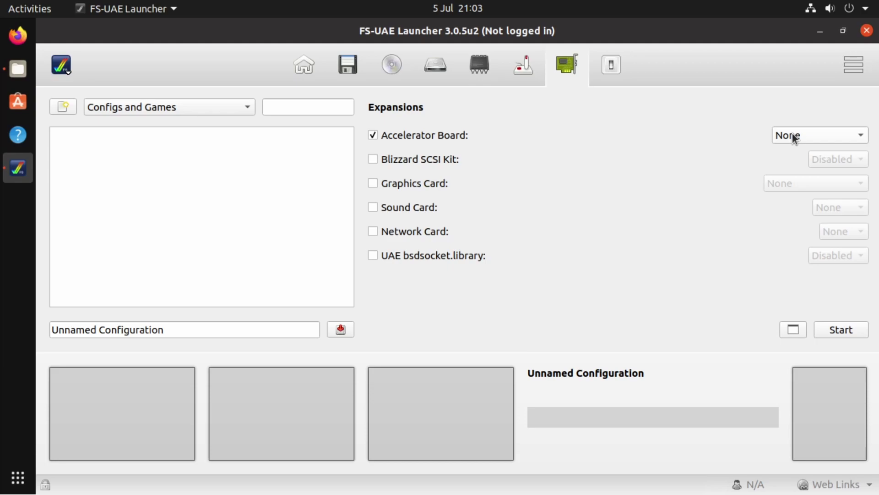
{"action": "left_click", "coordinate": [441, 135]}
{"action": "left_click", "coordinate": [411, 183]}
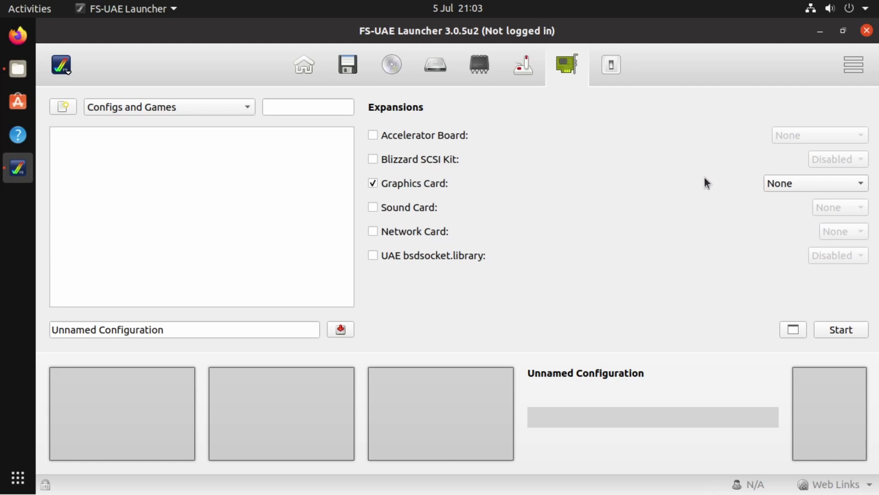
{"action": "left_click", "coordinate": [818, 185]}
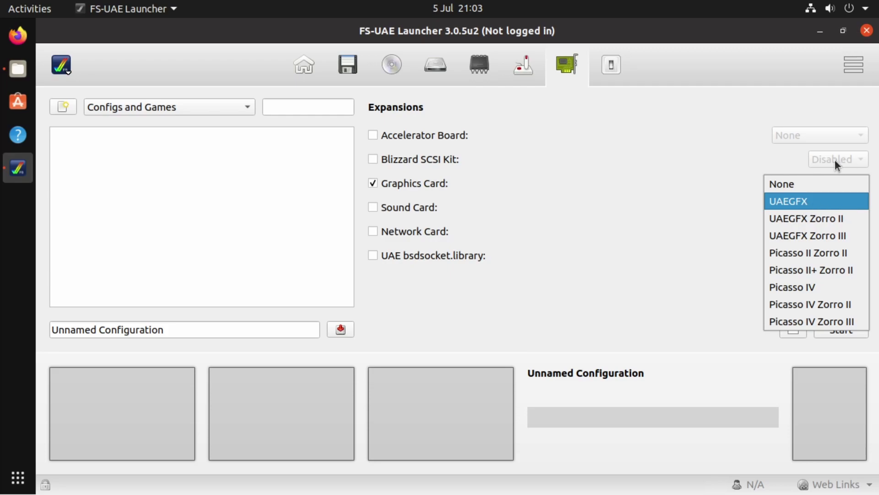
{"action": "left_click", "coordinate": [373, 179]}
{"action": "left_click", "coordinate": [373, 184]}
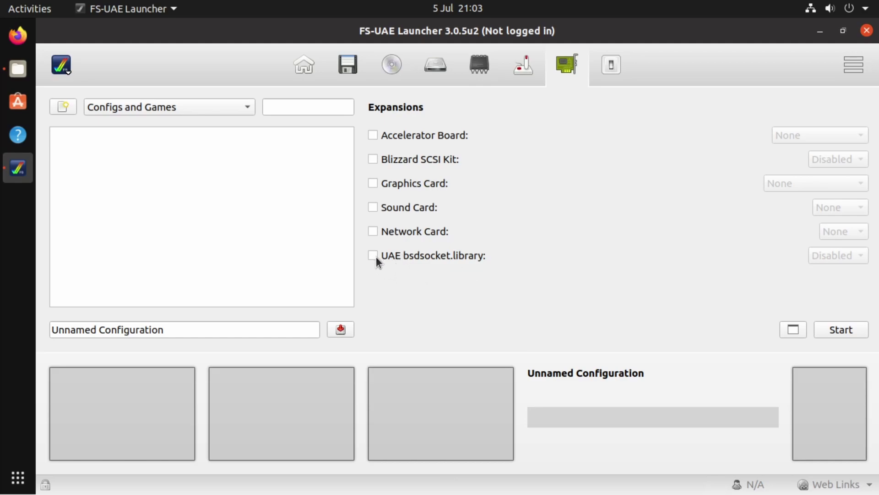
Enable the CPU option in the additional configuration and set it to 68030
{"action": "left_click", "coordinate": [615, 67]}
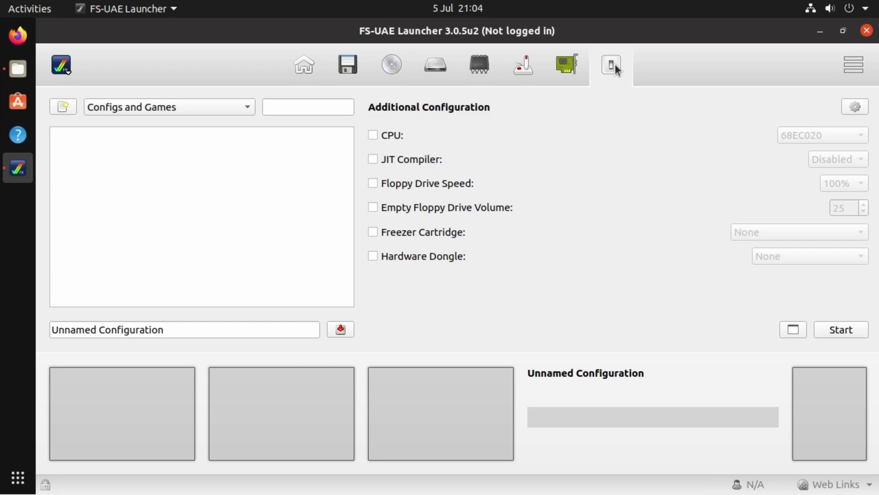
{"action": "left_click", "coordinate": [373, 136]}
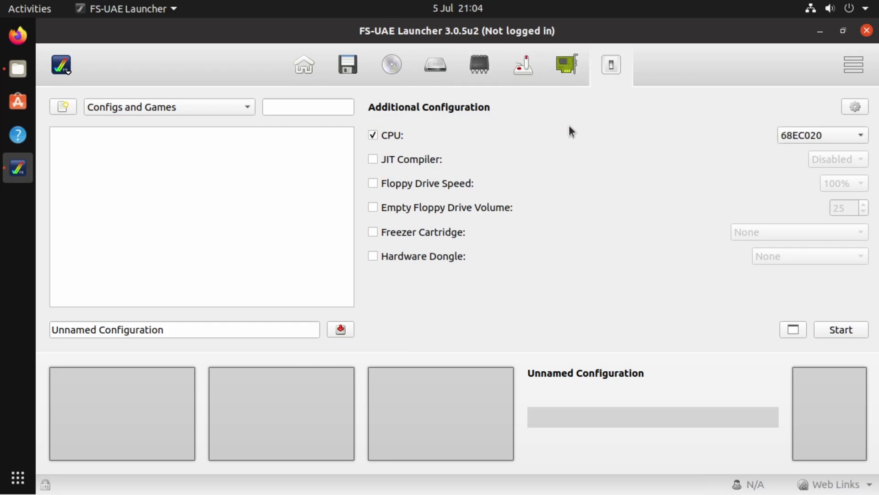
{"action": "left_click", "coordinate": [818, 136]}
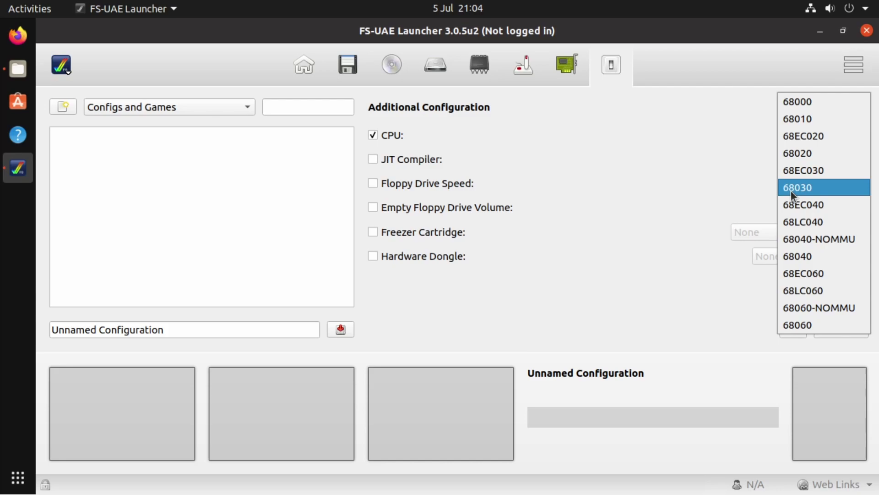
{"action": "left_click", "coordinate": [816, 189]}
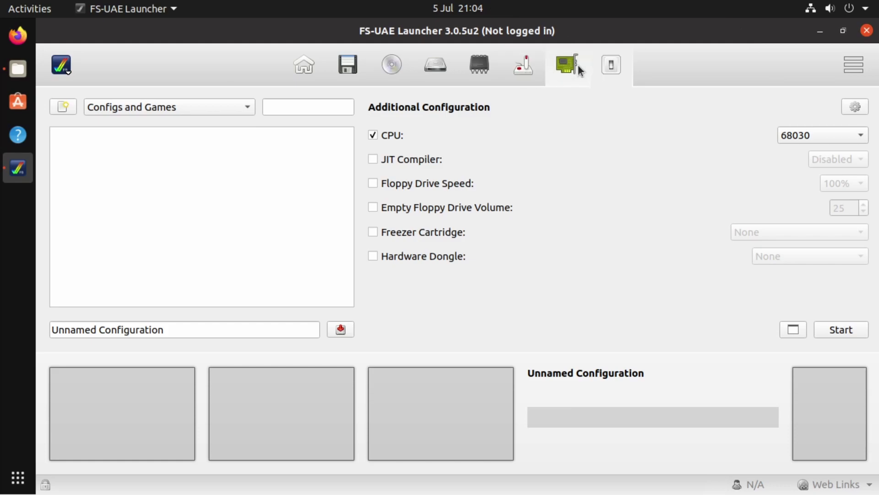
Check the Zorro III Fast Memory size choices in the ROM & RAM settings, keeping 128 MB selected
{"action": "left_click", "coordinate": [484, 70]}
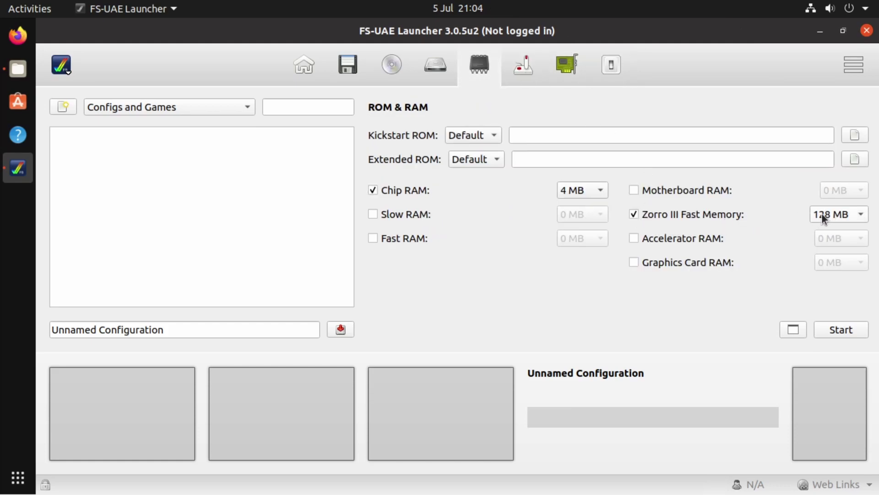
{"action": "left_click", "coordinate": [843, 214]}
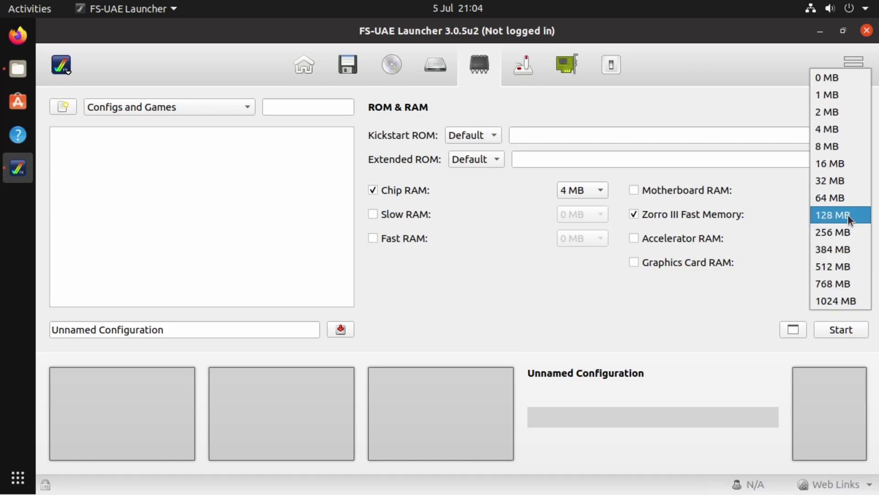
{"action": "left_click", "coordinate": [836, 215]}
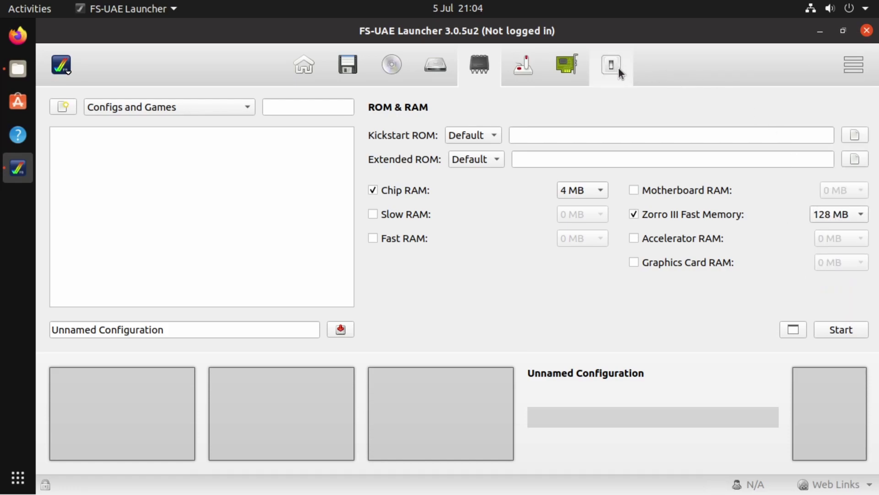
Review the available CPU models, the joystick and mouse port settings and the expansions, keeping the CPU at 68030
{"action": "left_click", "coordinate": [606, 71]}
{"action": "left_click", "coordinate": [807, 137]}
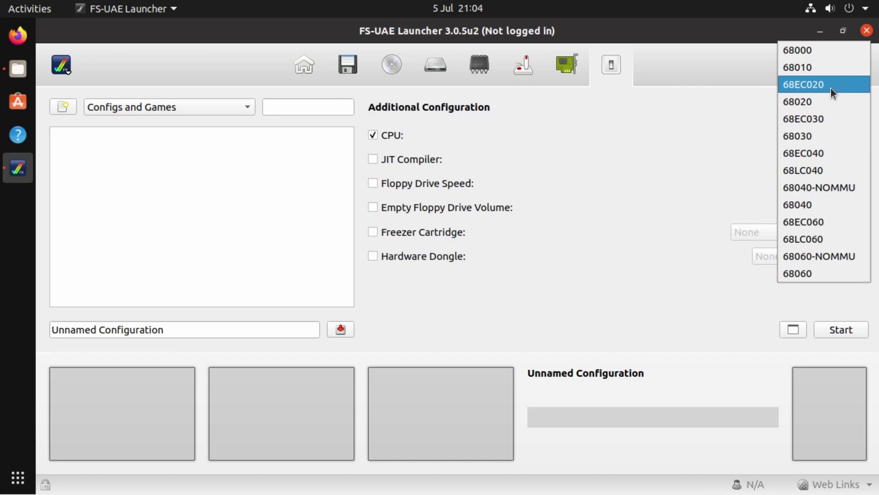
{"action": "left_click", "coordinate": [735, 133]}
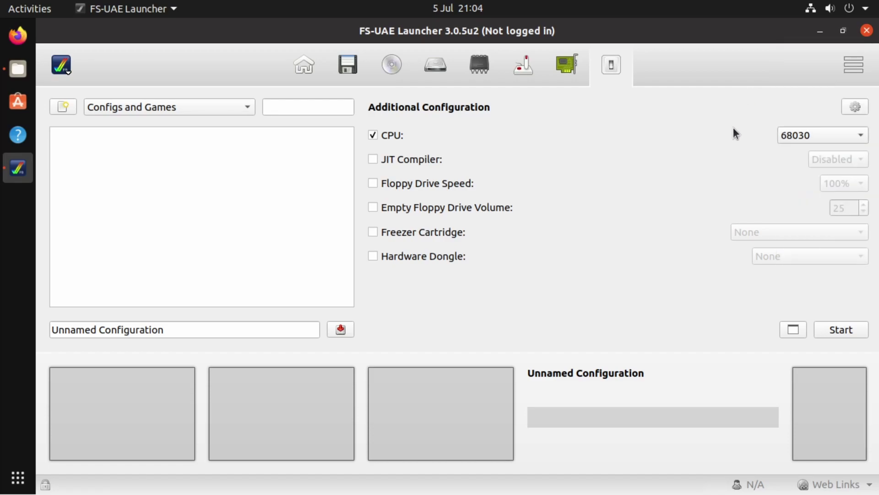
{"action": "left_click", "coordinate": [524, 68]}
{"action": "left_click", "coordinate": [564, 64]}
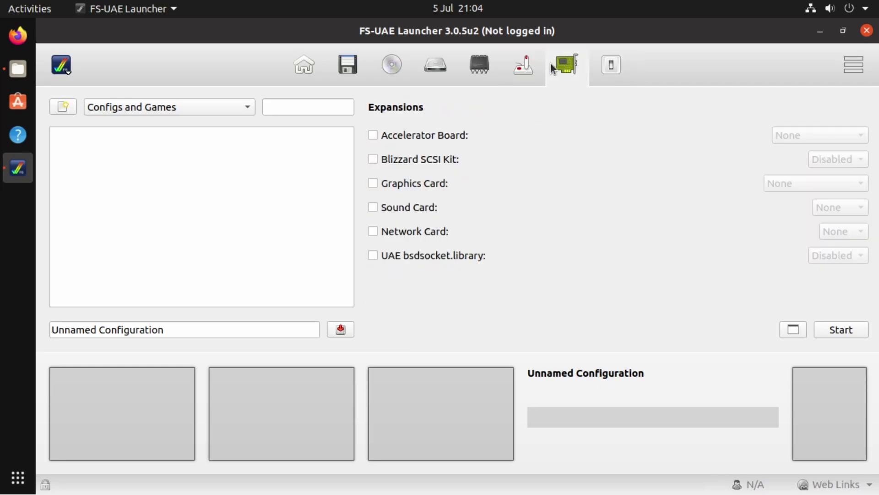
Try enabling Fast RAM in the ROM & RAM settings and check its size choices, leaving the option disabled
{"action": "left_click", "coordinate": [482, 72]}
{"action": "left_click", "coordinate": [396, 239]}
{"action": "left_click", "coordinate": [560, 238]}
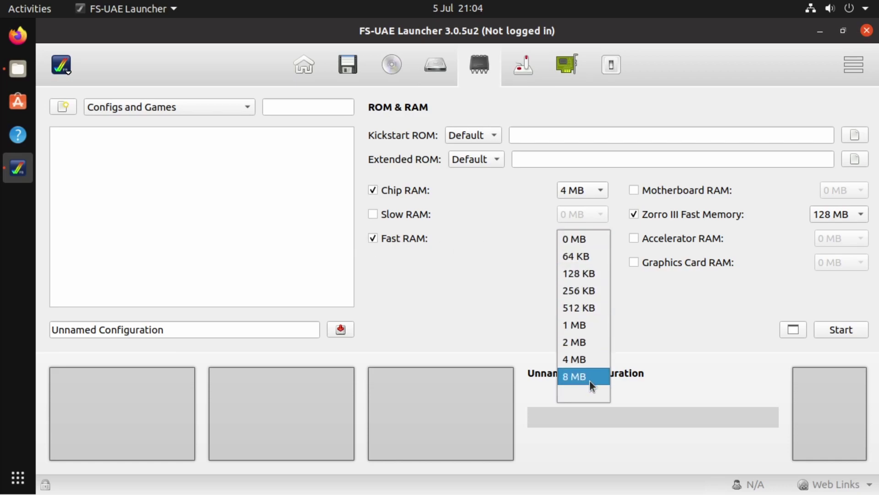
{"action": "left_click", "coordinate": [374, 238]}
{"action": "left_click", "coordinate": [374, 238]}
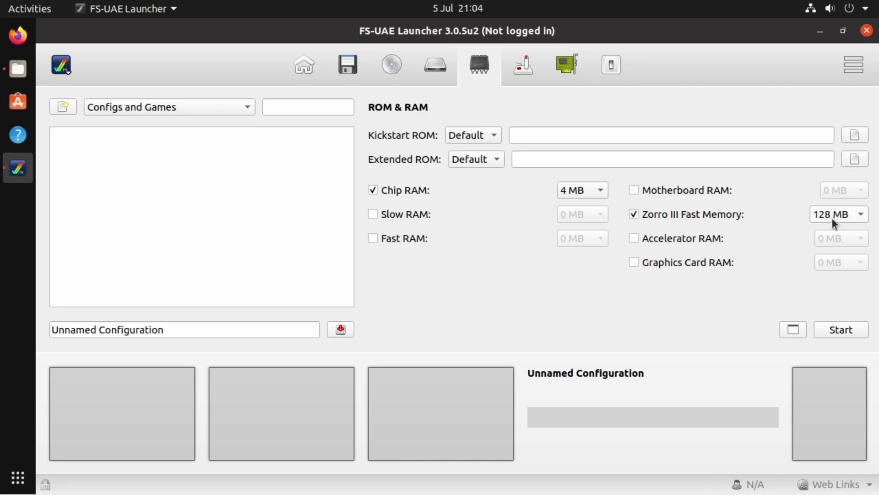
Check the CPU choices in the additional configuration, keeping 68030 selected
{"action": "left_click", "coordinate": [622, 68]}
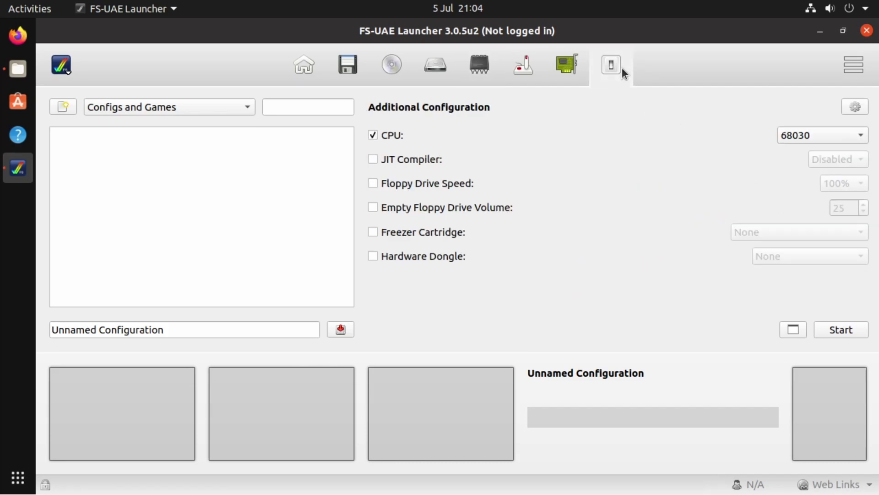
{"action": "left_click", "coordinate": [806, 137]}
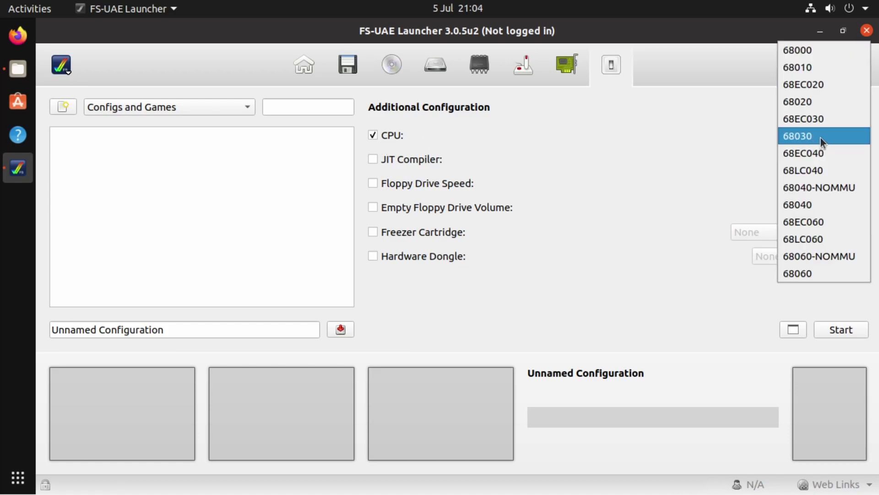
{"action": "left_click", "coordinate": [820, 137]}
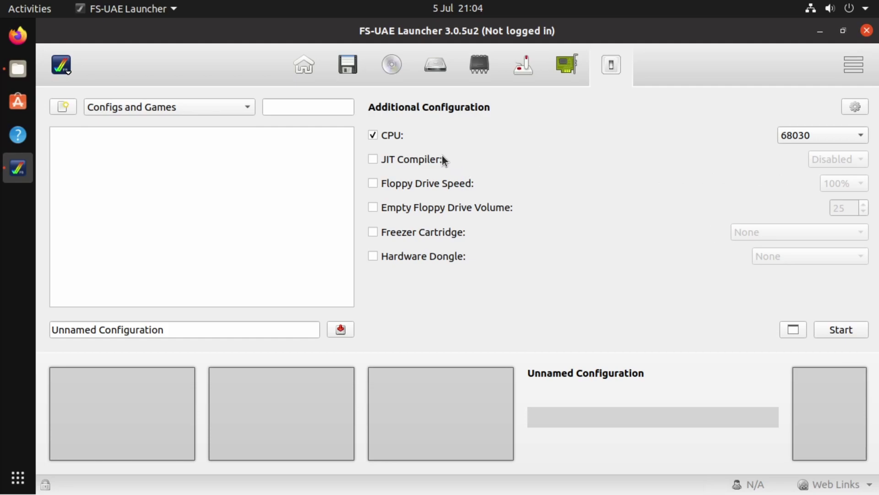
Activate the JIT Compiler option in the additional configuration and set it to Enabled
{"action": "left_click", "coordinate": [375, 159]}
{"action": "left_click", "coordinate": [820, 158]}
{"action": "left_click", "coordinate": [847, 143]}
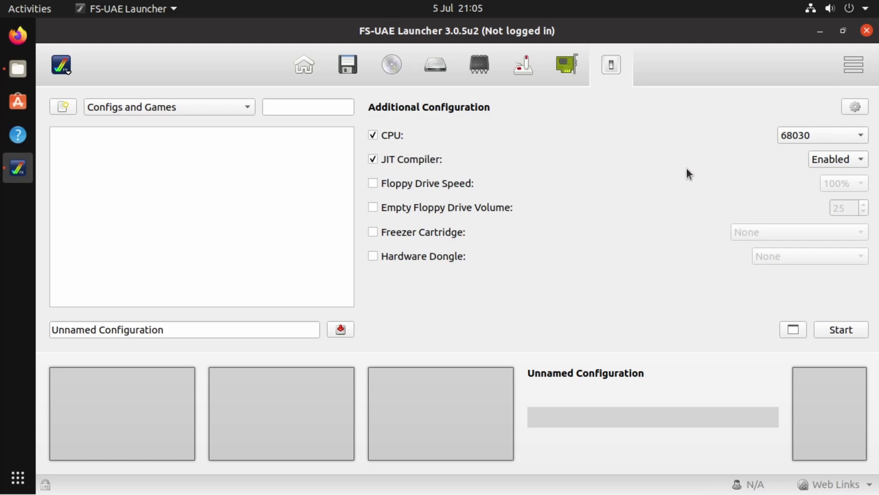
{"action": "left_click", "coordinate": [828, 156]}
{"action": "left_click", "coordinate": [846, 156]}
Activate the Floppy Drive Speed option and set it to Turbo
{"action": "left_click", "coordinate": [372, 184]}
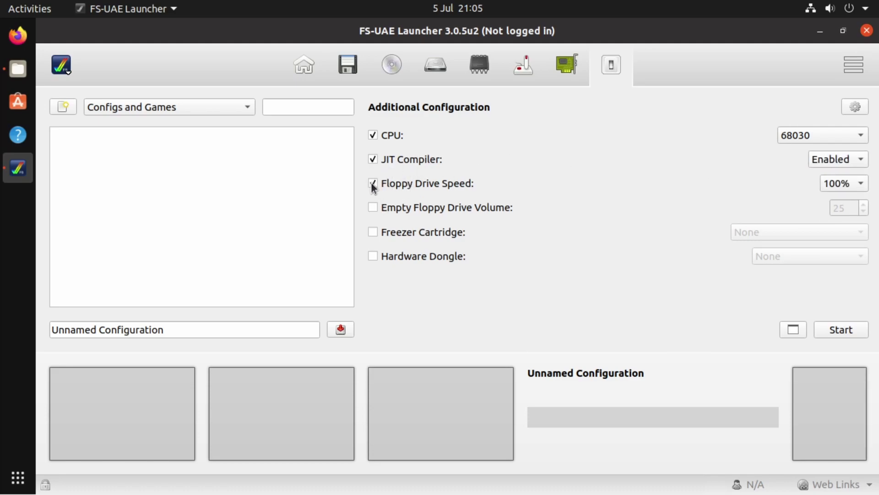
{"action": "left_click", "coordinate": [857, 189]}
{"action": "left_click", "coordinate": [847, 169]}
Name the configuration "A1200 Expanded" and save it
{"action": "left_click", "coordinate": [183, 329]}
{"action": "left_click_drag", "start_coordinate": [183, 329], "coordinate": [52, 330]}
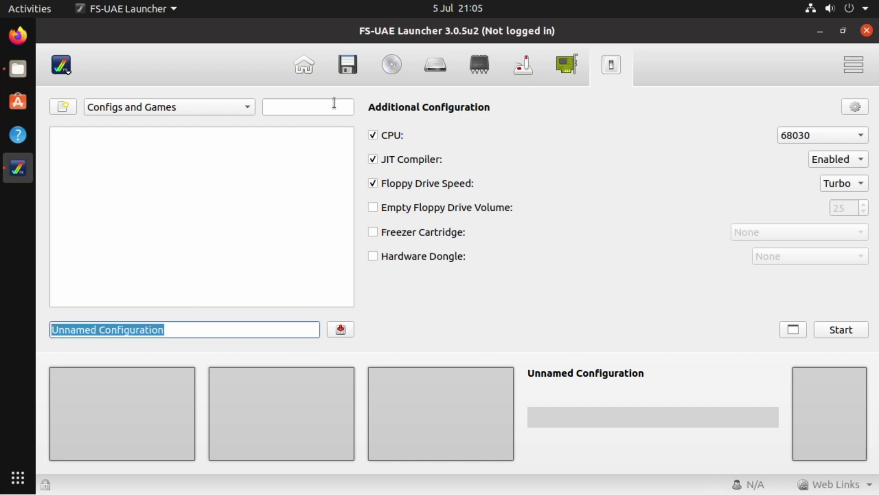
{"action": "type", "text": "A1200"}
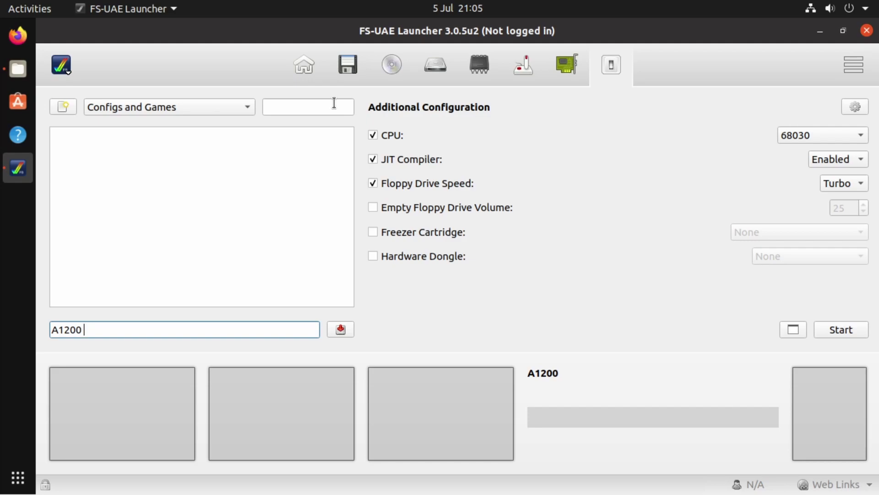
{"action": "type", "text": " Expanded"}
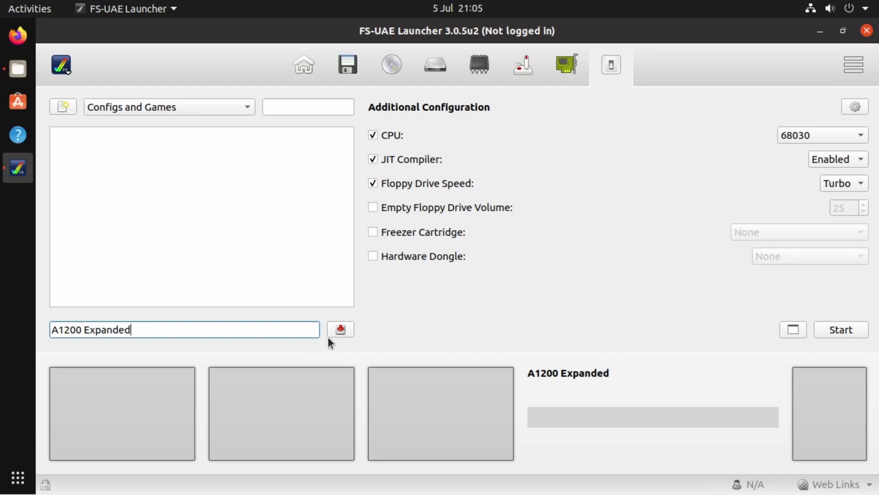
{"action": "left_click", "coordinate": [339, 331]}
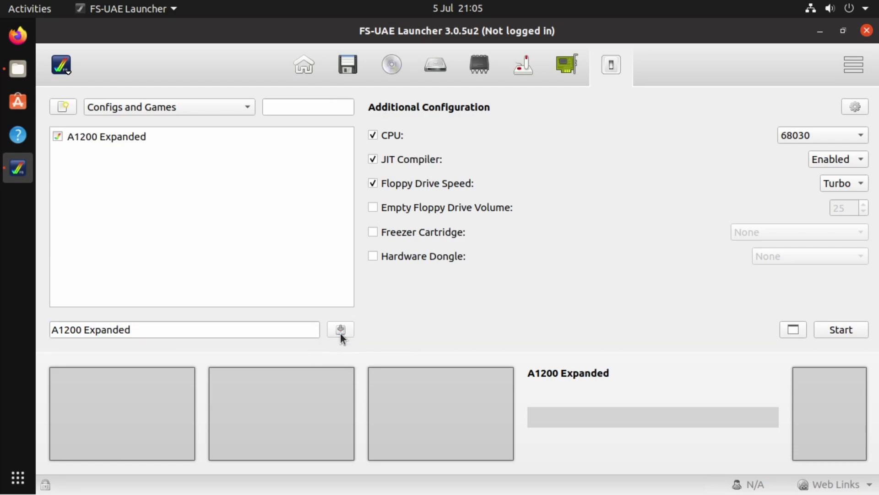
Select the saved A1200 Expanded configuration and review all its settings pages, from the Amiga model to the additional configuration
{"action": "left_click", "coordinate": [119, 136]}
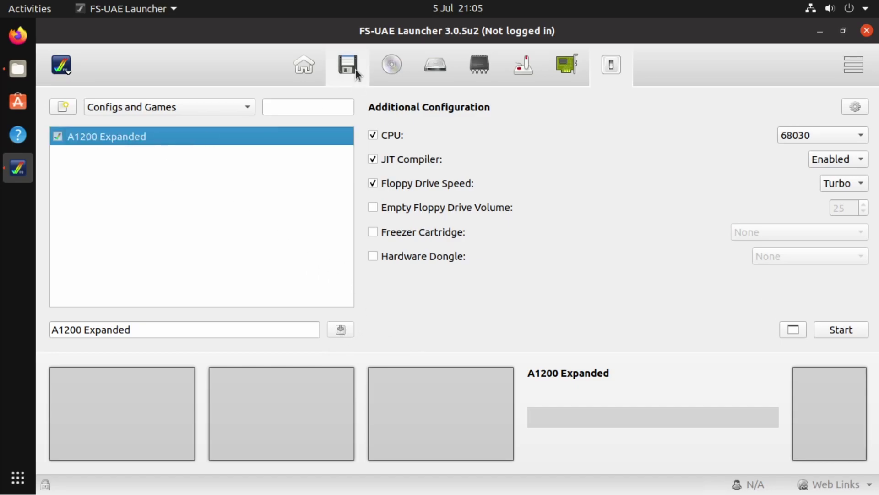
{"action": "left_click", "coordinate": [290, 63]}
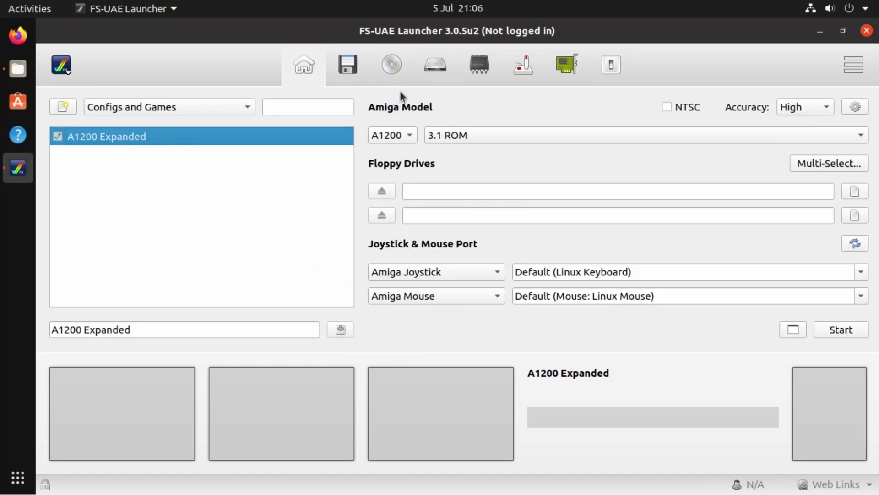
{"action": "left_click", "coordinate": [353, 63]}
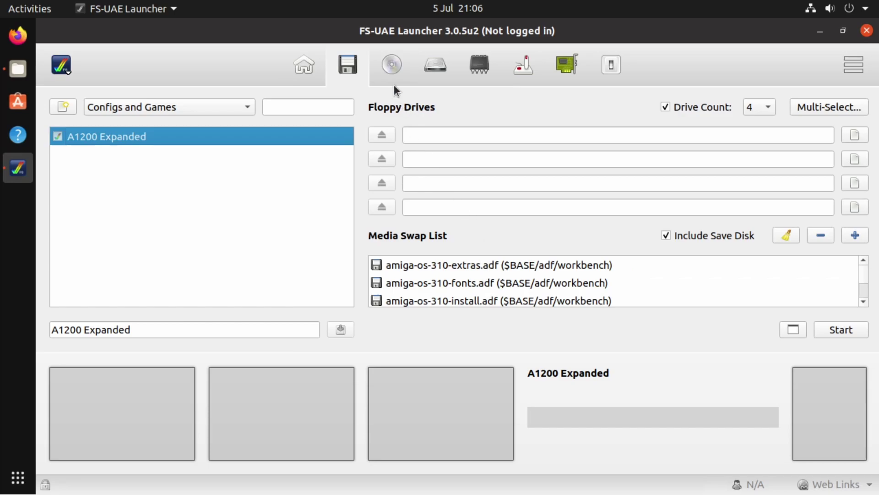
{"action": "left_click", "coordinate": [392, 65]}
{"action": "left_click", "coordinate": [435, 64]}
{"action": "left_click", "coordinate": [491, 65]}
{"action": "left_click", "coordinate": [524, 64]}
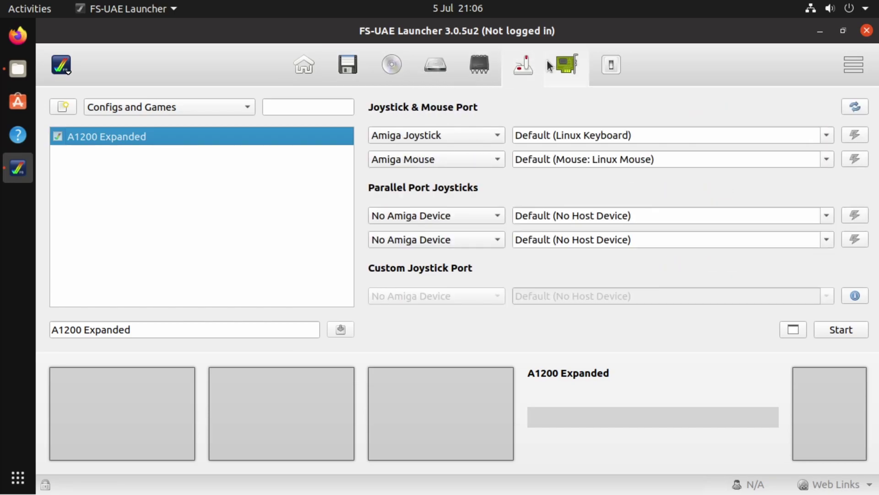
{"action": "left_click", "coordinate": [566, 64]}
{"action": "left_click", "coordinate": [613, 66]}
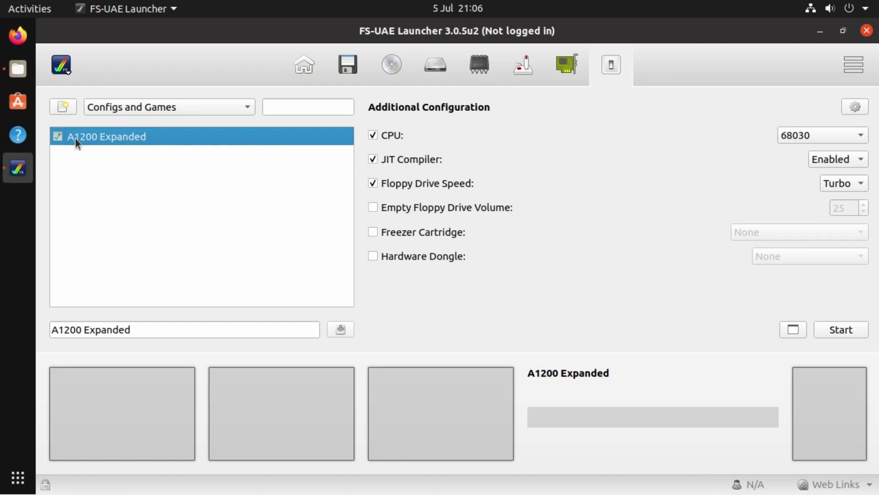
Start the A1200 Expanded configuration and insert amiga-os-310-install.adf into floppy drive DF0 of the running Amiga
{"action": "double_click", "coordinate": [122, 139]}
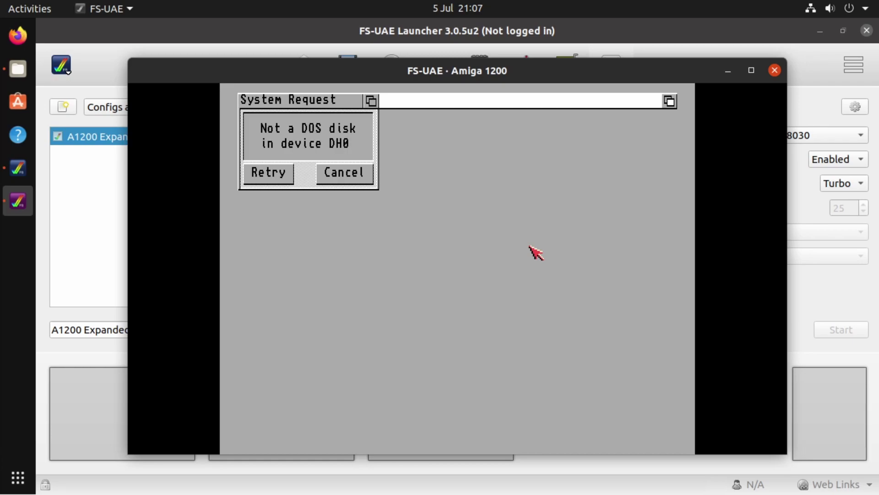
{"action": "key", "text": "F12"}
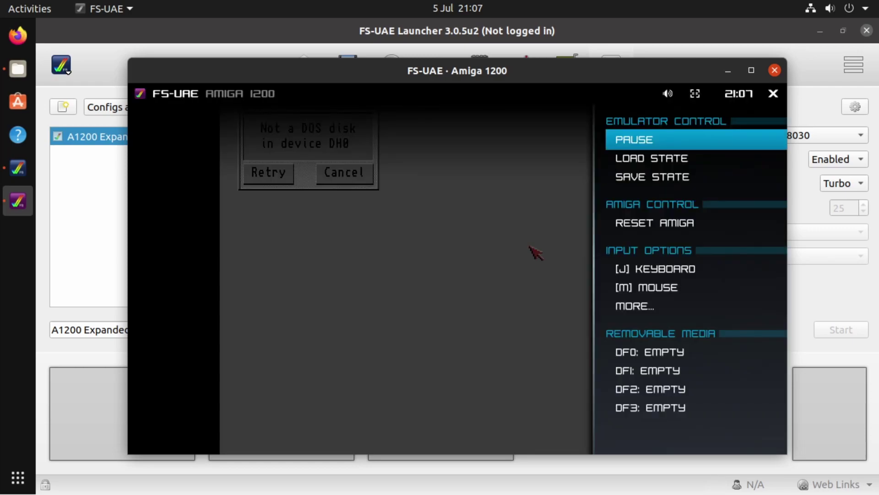
{"action": "key", "text": "Down"}
{"action": "key", "text": "Down"}
{"action": "key", "text": "Down"}
{"action": "key", "text": "Down"}
{"action": "key", "text": "Down"}
{"action": "key", "text": "Down"}
{"action": "key", "text": "Down"}
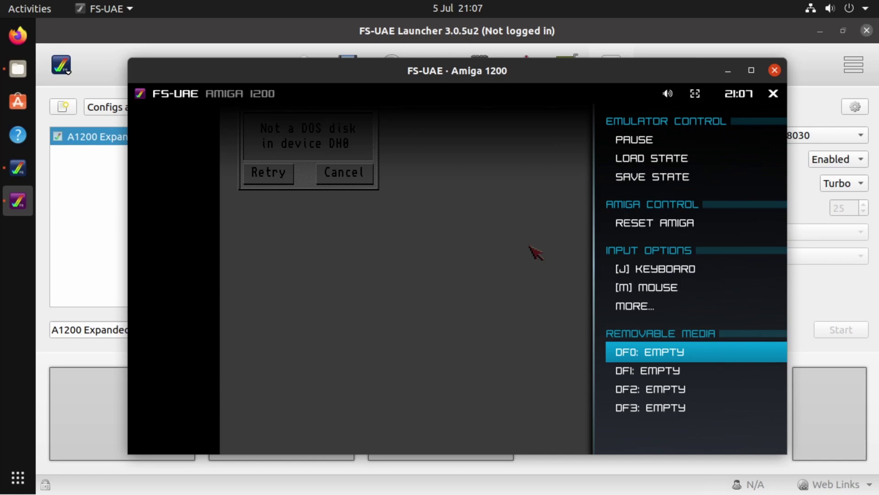
{"action": "key", "text": "Return"}
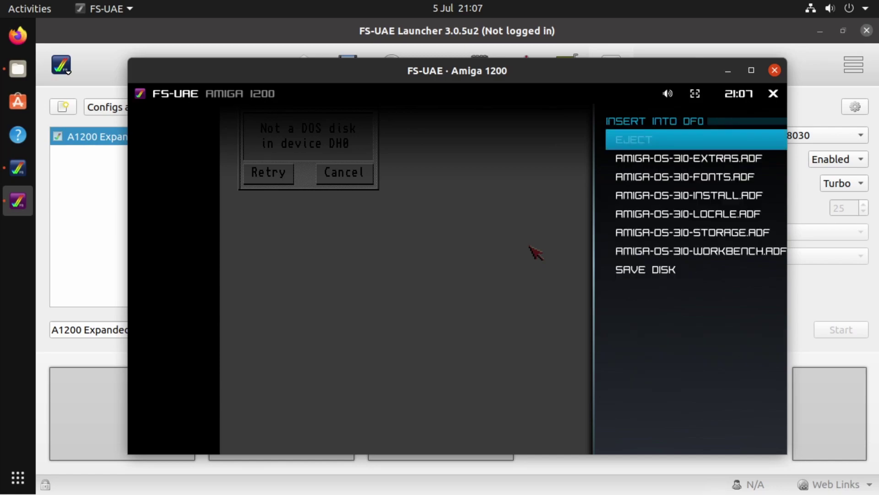
{"action": "key", "text": "Down"}
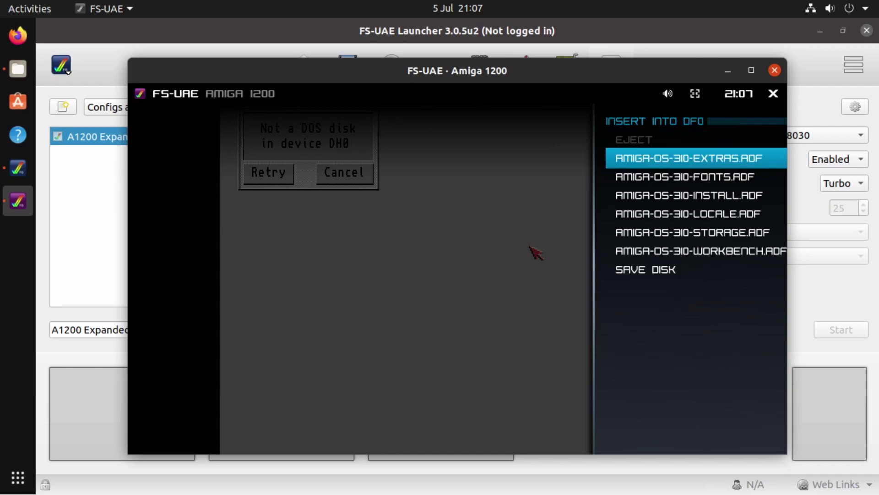
{"action": "key", "text": "Down"}
{"action": "key", "text": "Down"}
{"action": "key", "text": "Down"}
{"action": "key", "text": "Down"}
{"action": "key", "text": "Down"}
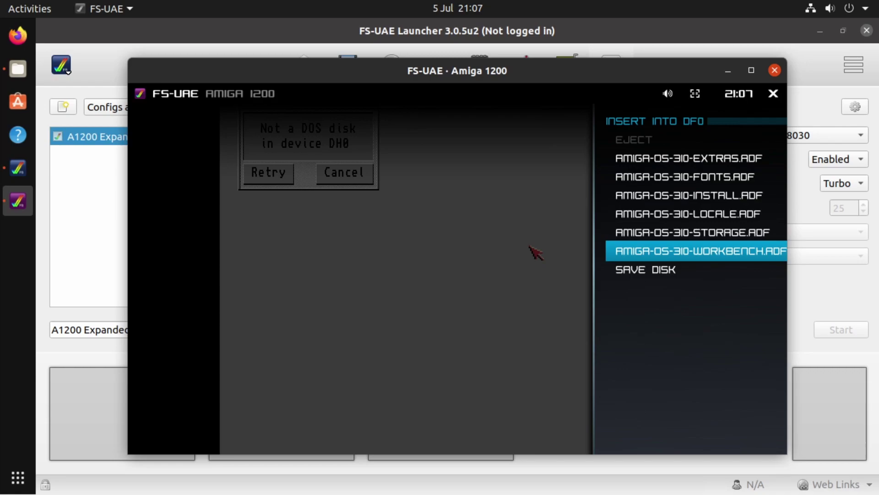
{"action": "key", "text": "Up"}
{"action": "key", "text": "Up"}
{"action": "key", "text": "Up"}
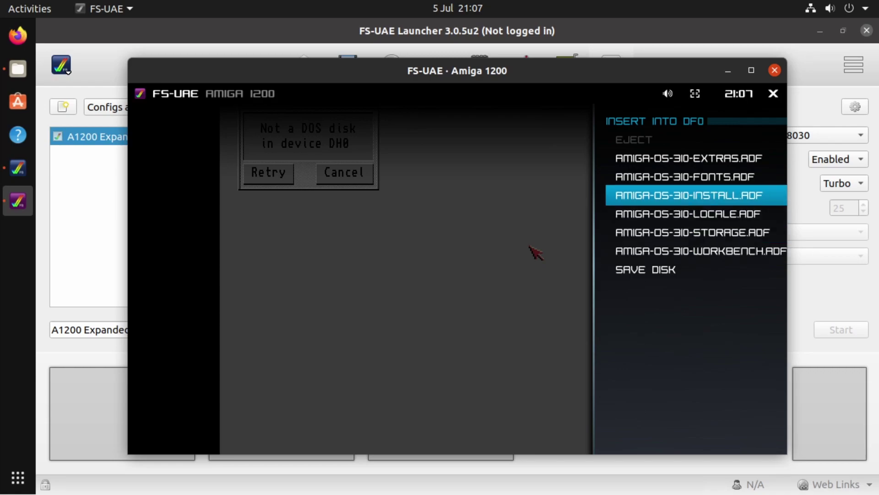
{"action": "key", "text": "Return"}
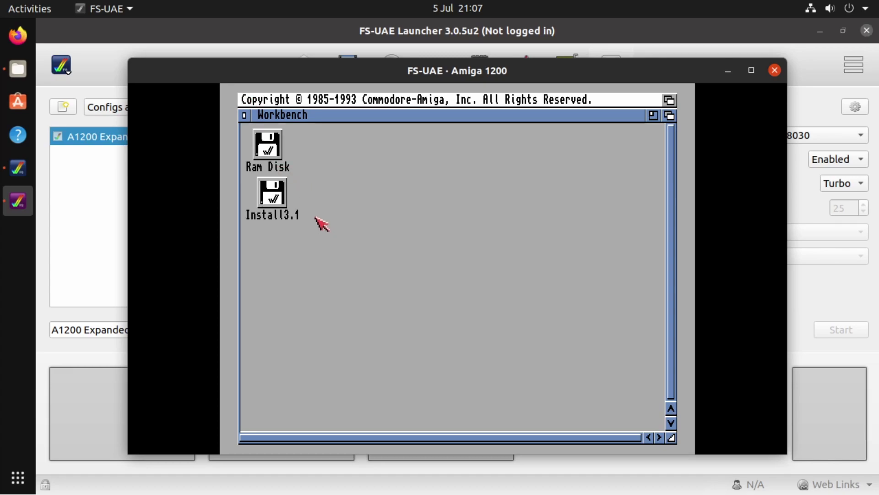
Insert amiga-os-310-workbench.adf into floppy drive DF1 of the running Amiga
{"action": "key", "text": "F12"}
{"action": "key", "text": "Down"}
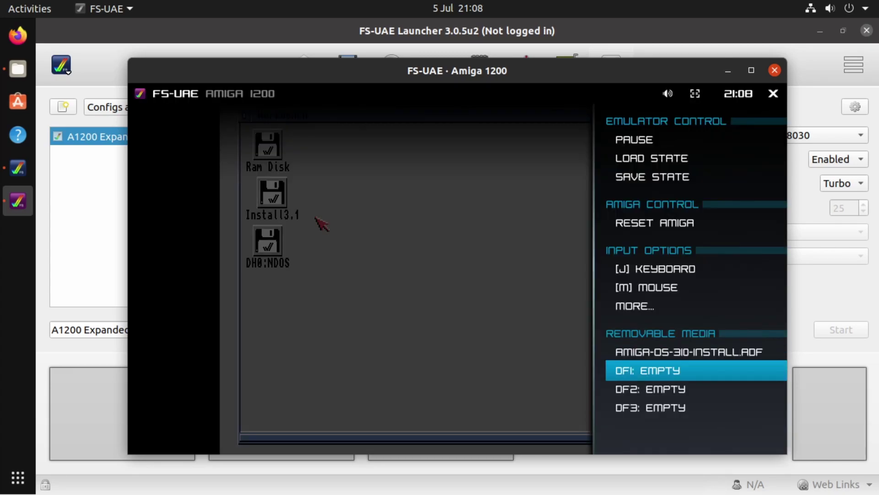
{"action": "key", "text": "Return"}
{"action": "key", "text": "Down"}
{"action": "key", "text": "Down"}
{"action": "key", "text": "Down"}
{"action": "key", "text": "Down"}
{"action": "key", "text": "Down"}
{"action": "key", "text": "Down"}
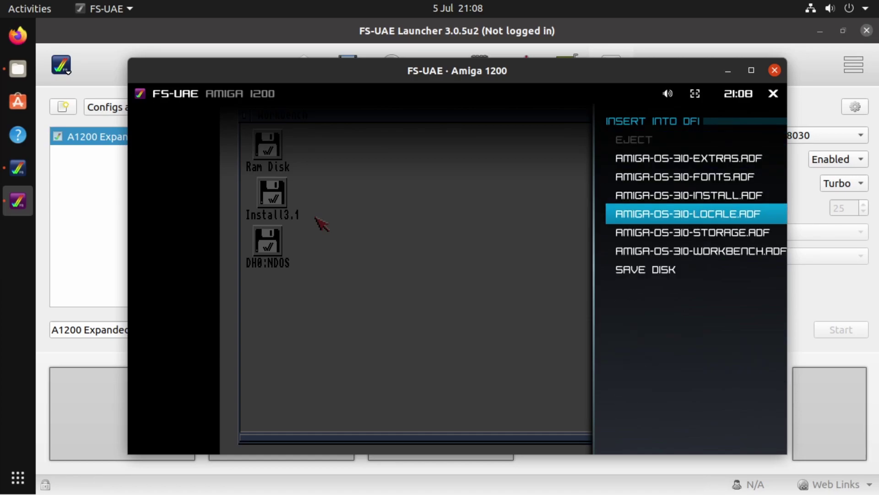
{"action": "key", "text": "Return"}
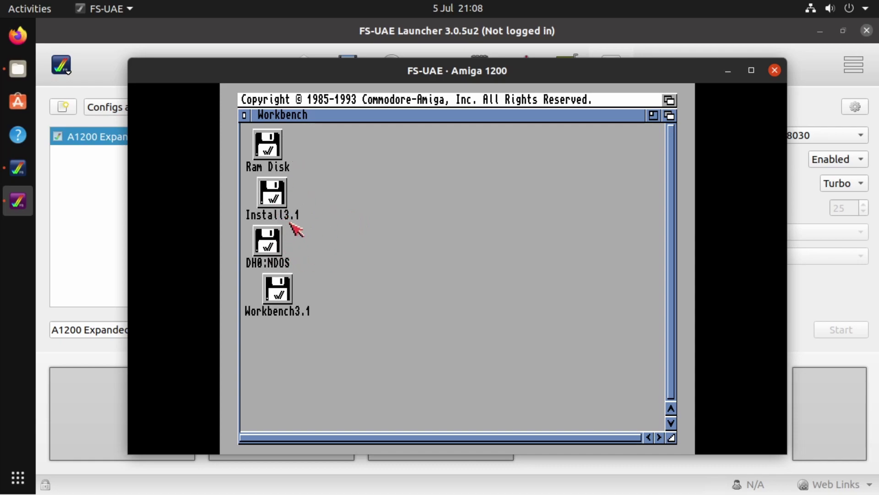
Select the DH0:NDOS disk on the Workbench and open the Format Disk dialog for it
{"action": "left_click", "coordinate": [273, 250]}
{"action": "left_click", "coordinate": [308, 239]}
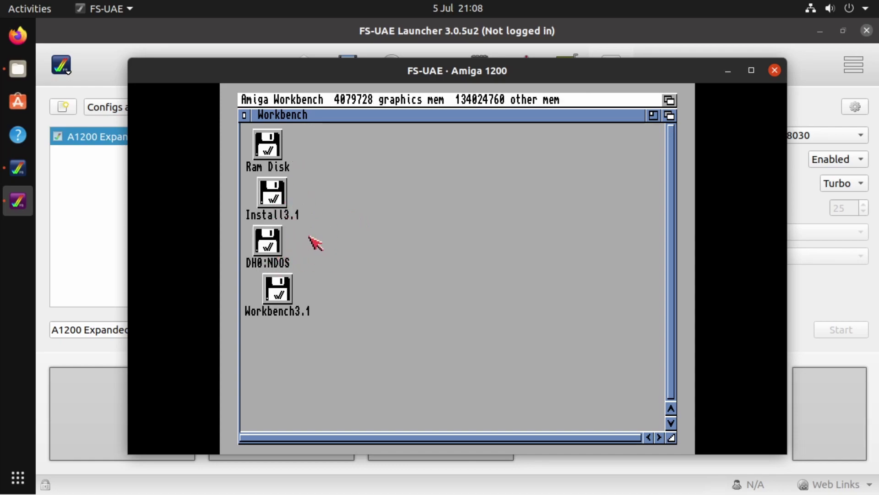
{"action": "left_click", "coordinate": [273, 250]}
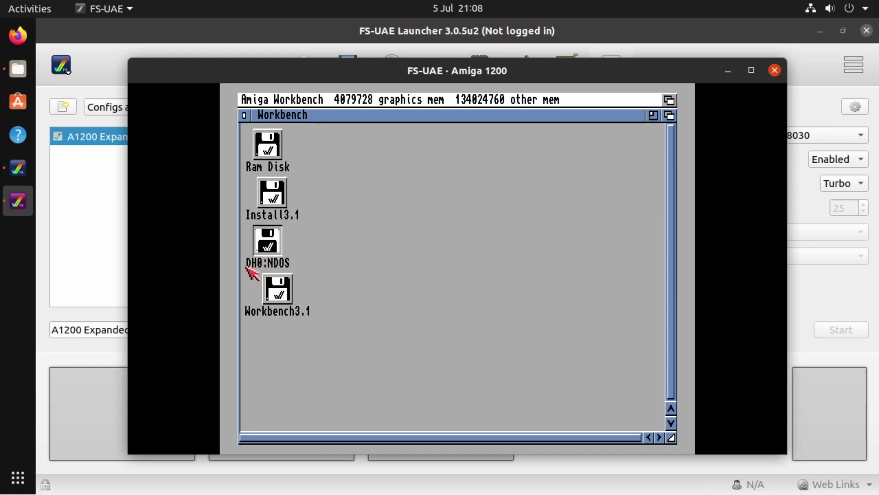
{"action": "right_click", "coordinate": [274, 228]}
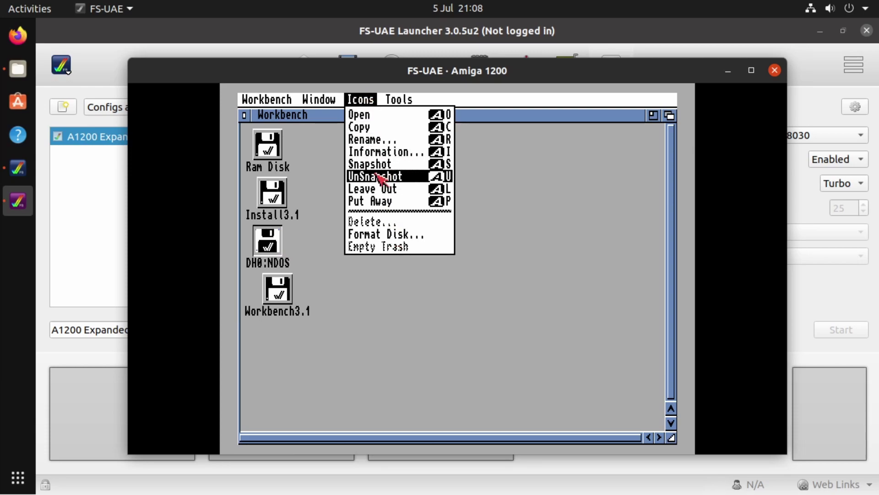
{"action": "right_click", "coordinate": [386, 230]}
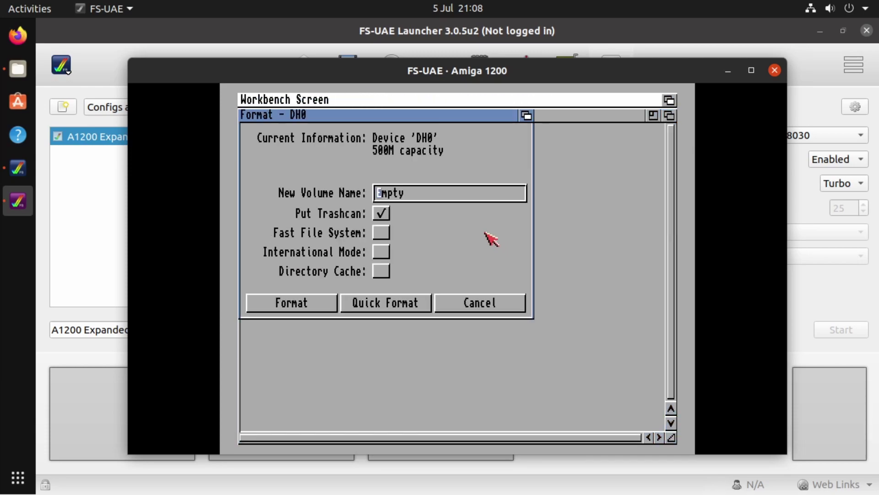
Set the new volume name for DH0 to "System"
{"action": "left_click", "coordinate": [413, 195]}
{"action": "key", "text": "BackSpace"}
{"action": "key", "text": "BackSpace"}
{"action": "key", "text": "BackSpace"}
{"action": "key", "text": "BackSpace"}
{"action": "key", "text": "BackSpace"}
{"action": "type", "text": "System,"}
{"action": "key", "text": "BackSpace"}
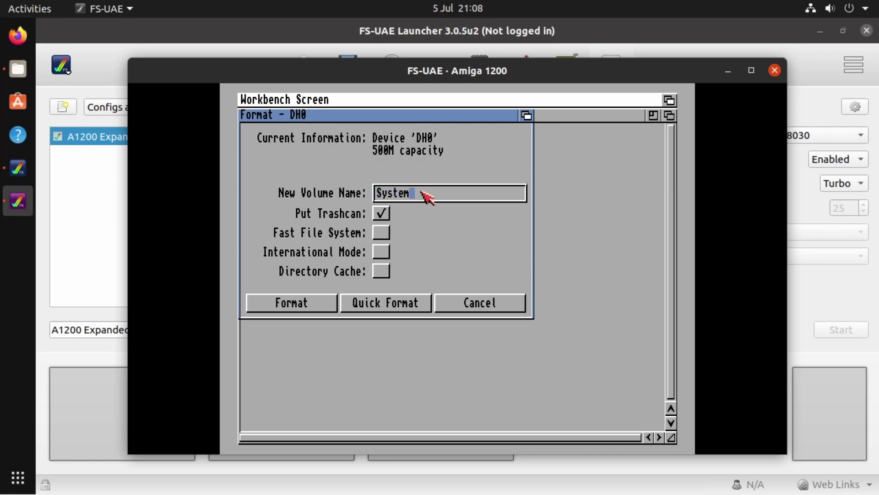
Quick-format DH0 without a trashcan and with Fast File System enabled, accepting both data-loss warnings
{"action": "left_click", "coordinate": [383, 215]}
{"action": "left_click", "coordinate": [384, 232]}
{"action": "left_click", "coordinate": [399, 307]}
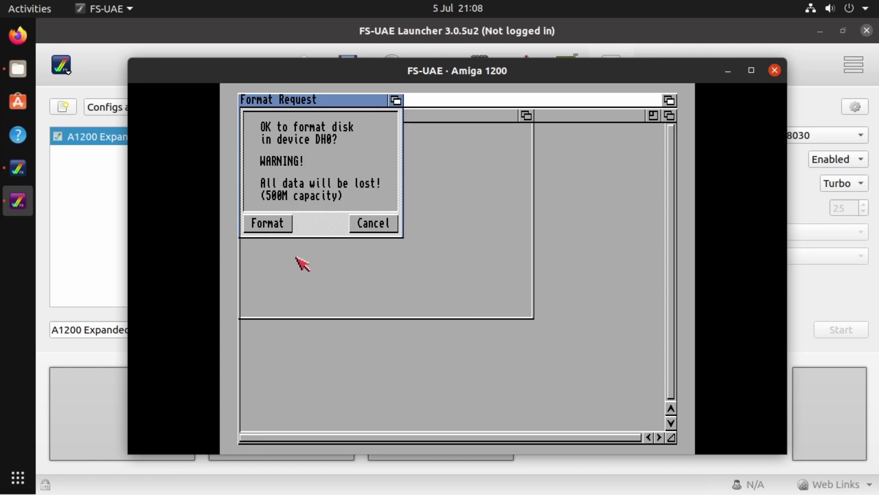
{"action": "left_click", "coordinate": [284, 227]}
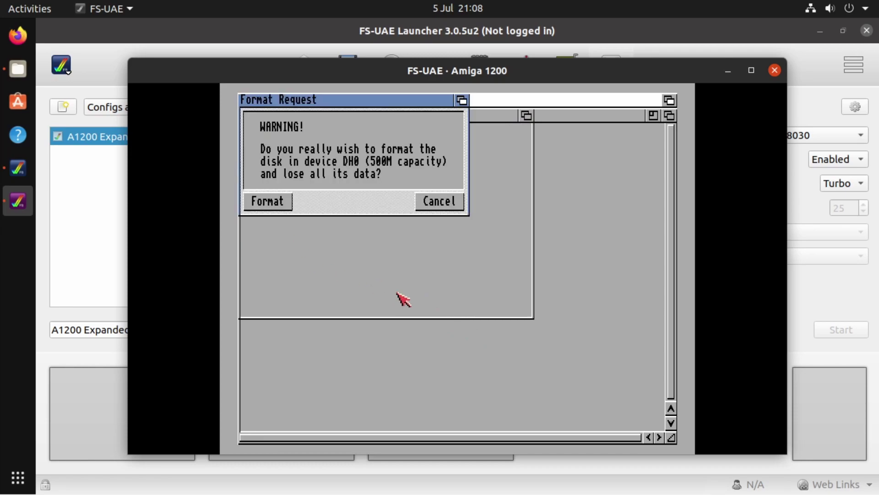
{"action": "left_click", "coordinate": [278, 202]}
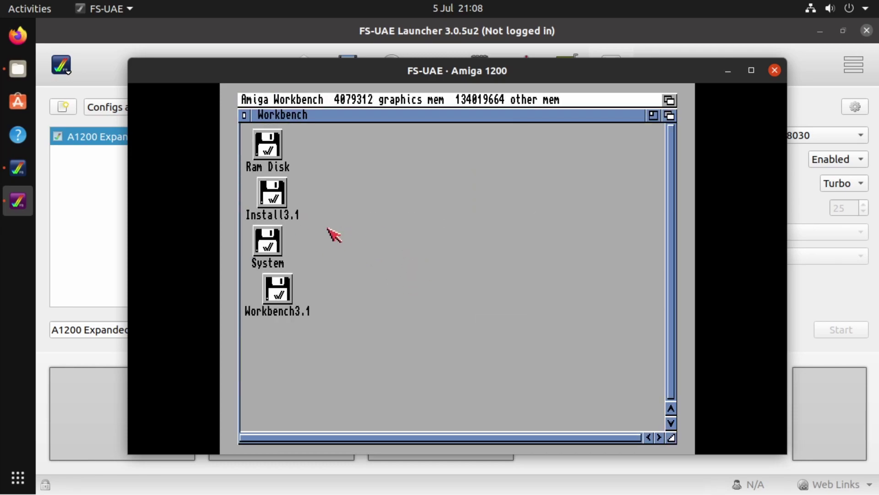
Open the Install drawer on the Install3.1 disk and launch the English installer
{"action": "double_click", "coordinate": [277, 197]}
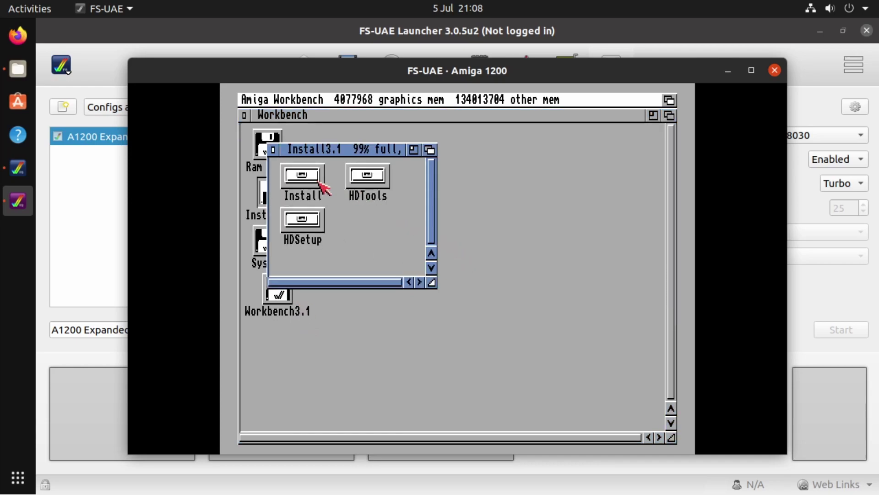
{"action": "left_click", "coordinate": [313, 176]}
{"action": "left_click", "coordinate": [314, 177]}
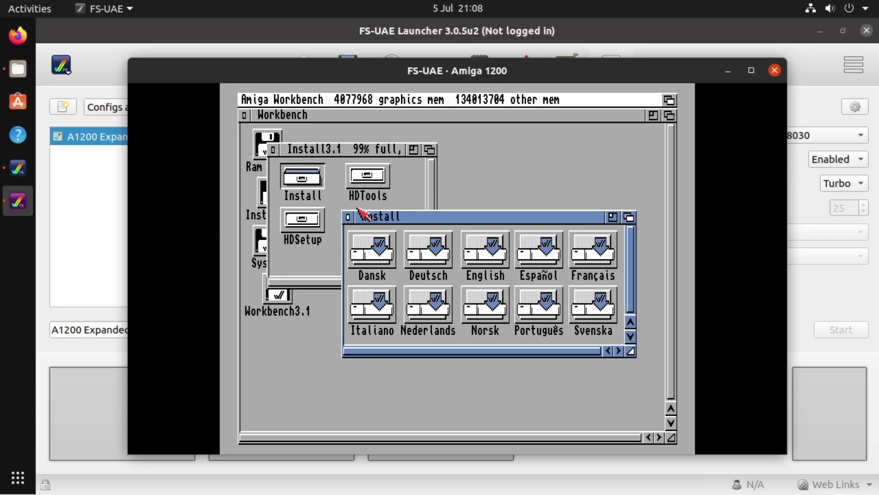
{"action": "left_click", "coordinate": [487, 250]}
{"action": "left_click", "coordinate": [487, 250]}
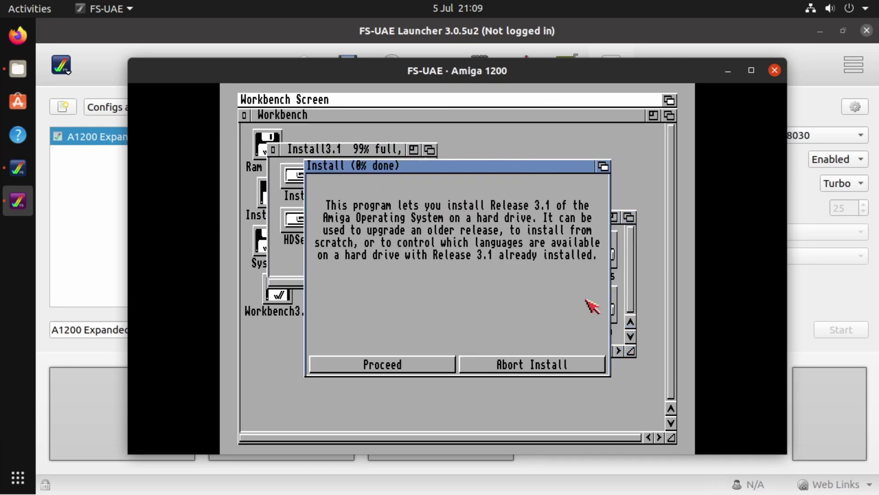
Begin a complete Release 3.1 installation in Intermediate User mode, with Install for Real and no action log
{"action": "left_click", "coordinate": [415, 364]}
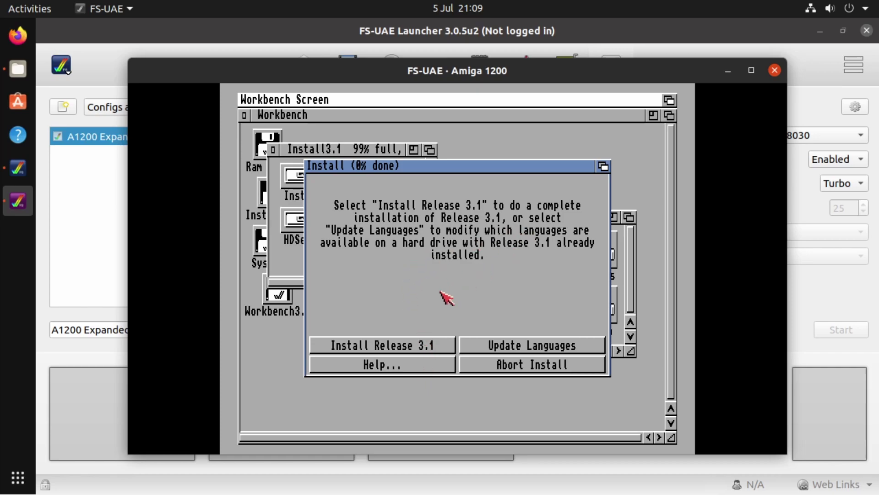
{"action": "left_click", "coordinate": [438, 344]}
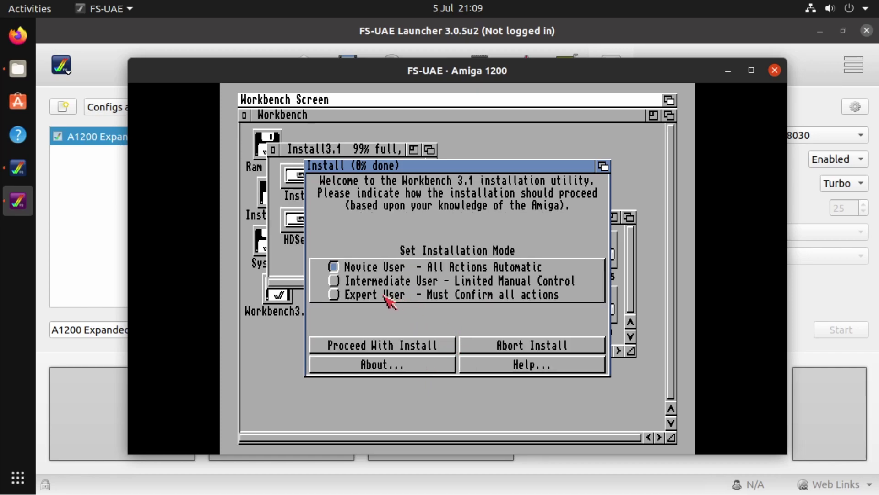
{"action": "left_click", "coordinate": [336, 279]}
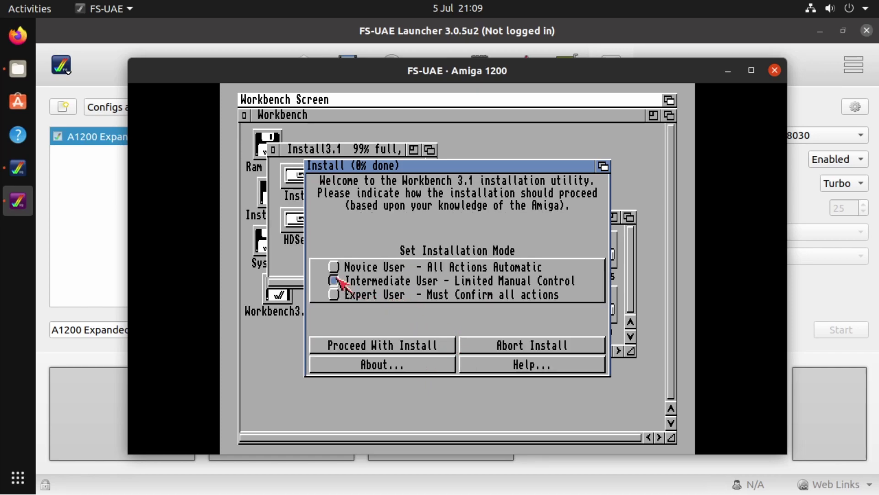
{"action": "left_click", "coordinate": [387, 349]}
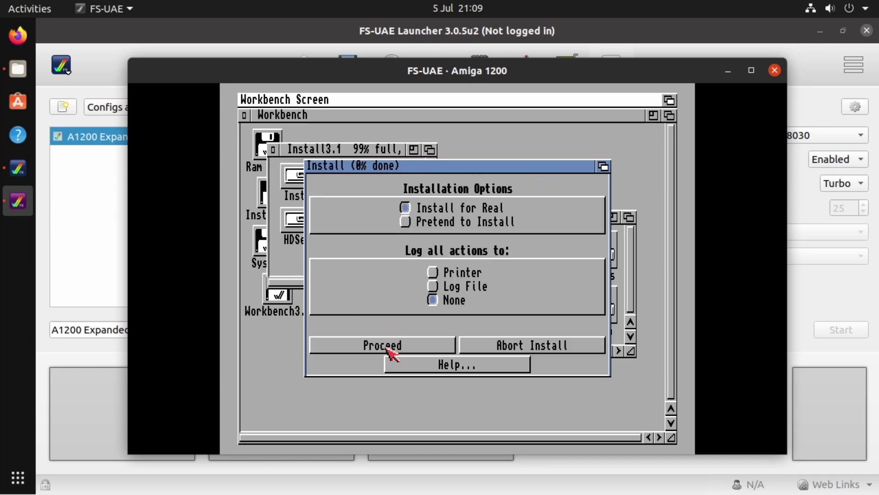
{"action": "left_click", "coordinate": [430, 346]}
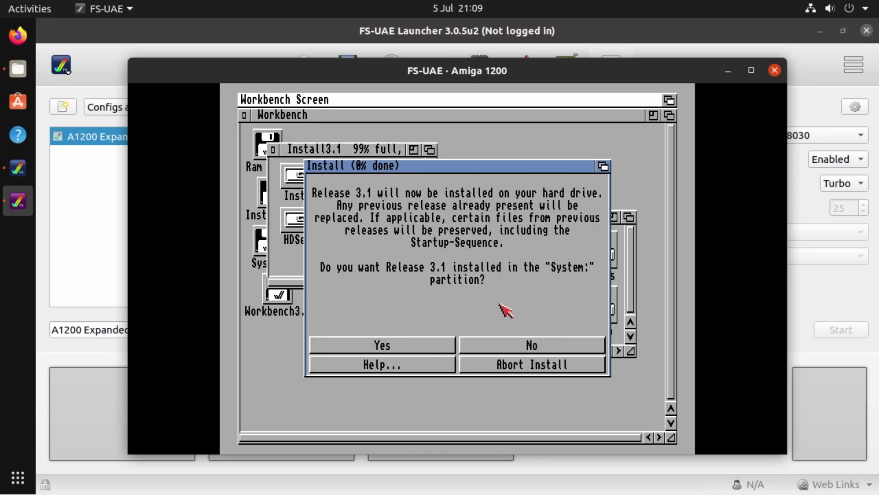
Choose the System: partition as the install target, with English as the language and the British keymap
{"action": "left_click", "coordinate": [441, 347]}
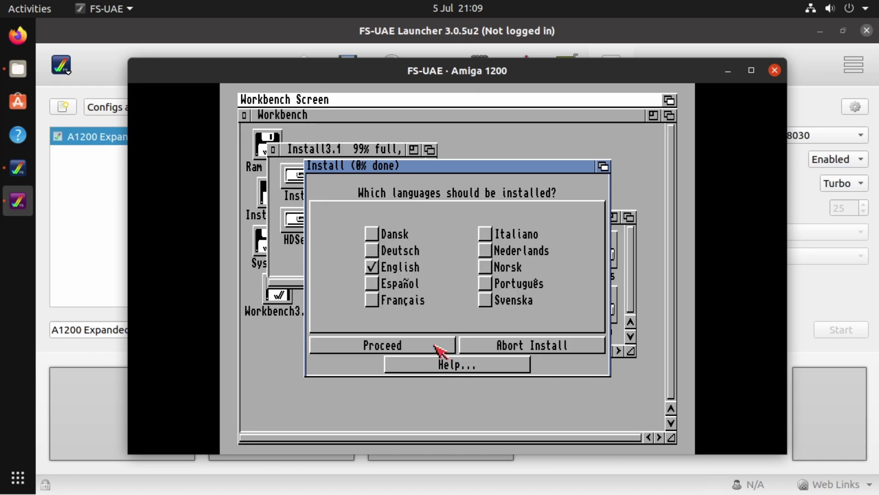
{"action": "left_click", "coordinate": [435, 347]}
{"action": "left_click", "coordinate": [435, 347]}
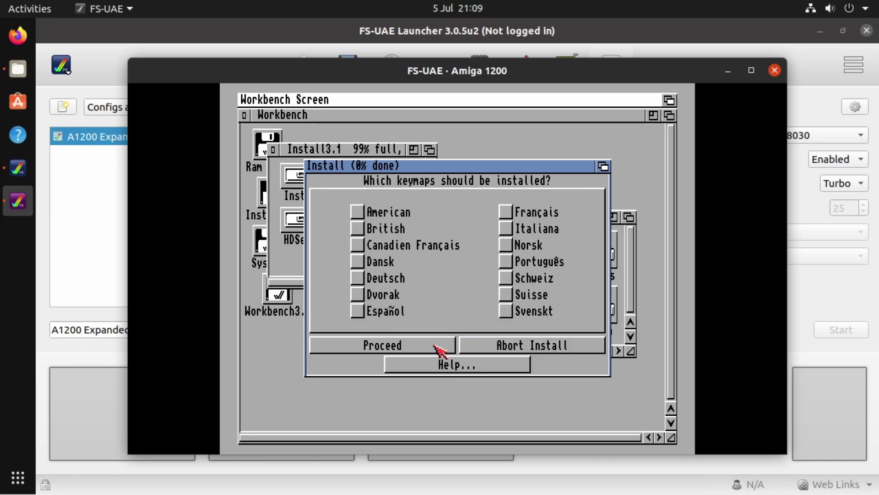
{"action": "left_click", "coordinate": [364, 231]}
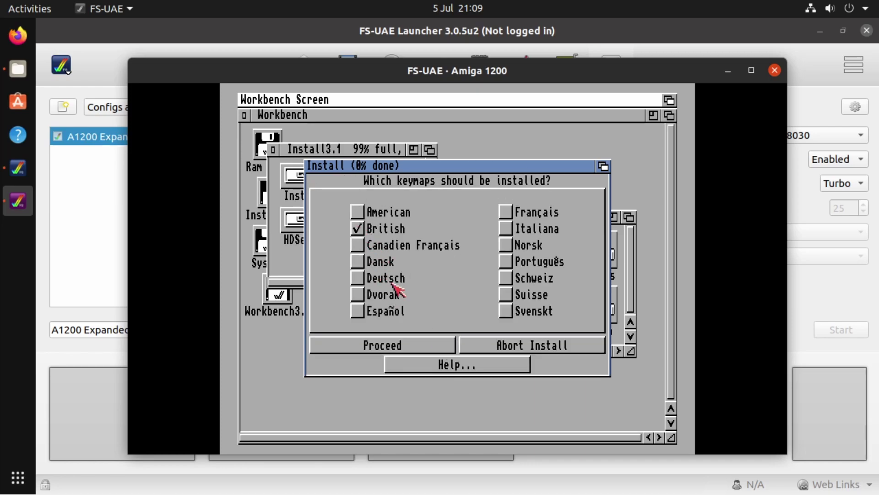
{"action": "left_click", "coordinate": [420, 347]}
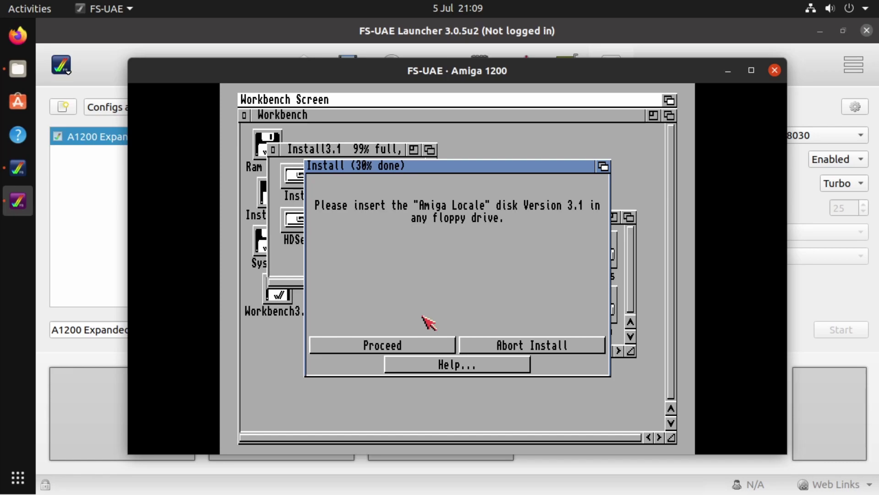
Insert amiga-os-310-locale.adf into the empty floppy drive DF2 for the installer
{"action": "key", "text": "F12"}
{"action": "key", "text": "Down"}
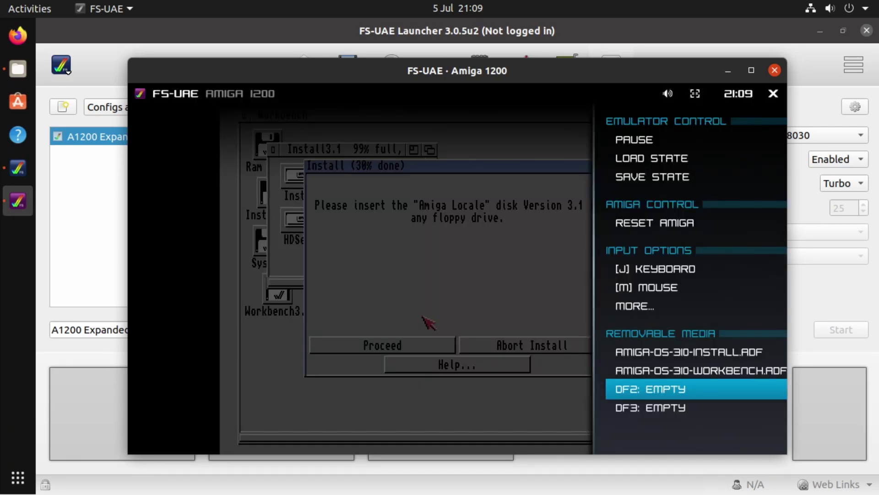
{"action": "key", "text": "Return"}
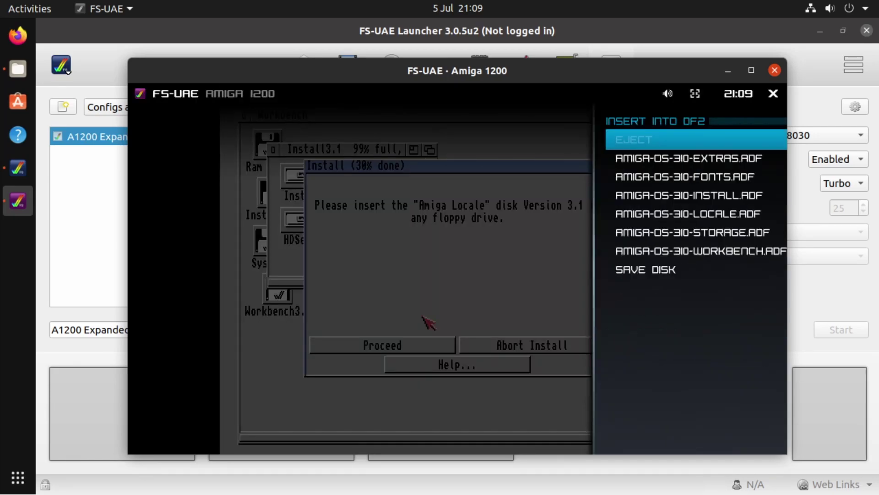
{"action": "key", "text": "Down"}
{"action": "key", "text": "Down"}
{"action": "key", "text": "Down"}
{"action": "key", "text": "Down"}
{"action": "key", "text": "Return"}
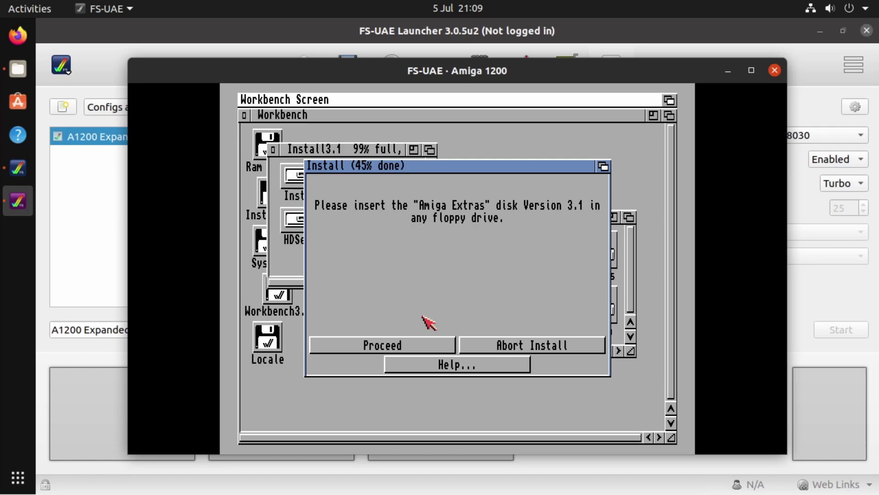
Replace the Locale floppy in DF2 with amiga-os-310-extras.adf
{"action": "key", "text": "F12"}
{"action": "key", "text": "Down"}
{"action": "key", "text": "Up"}
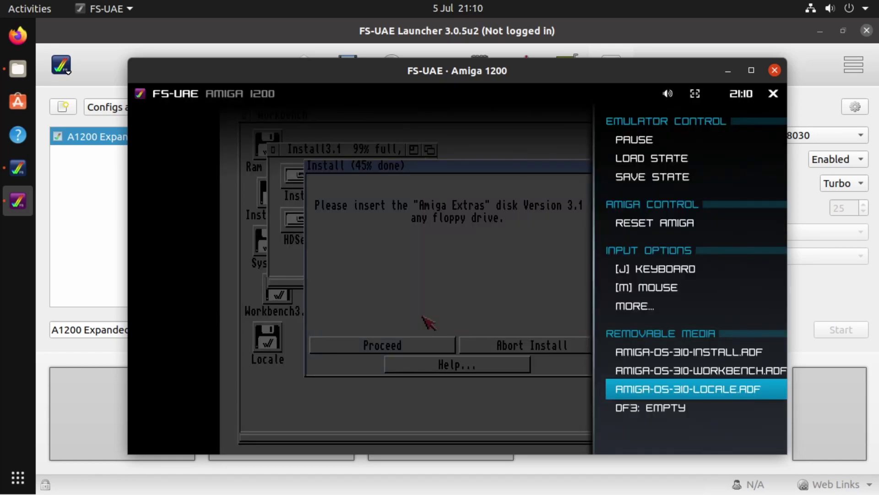
{"action": "key", "text": "Return"}
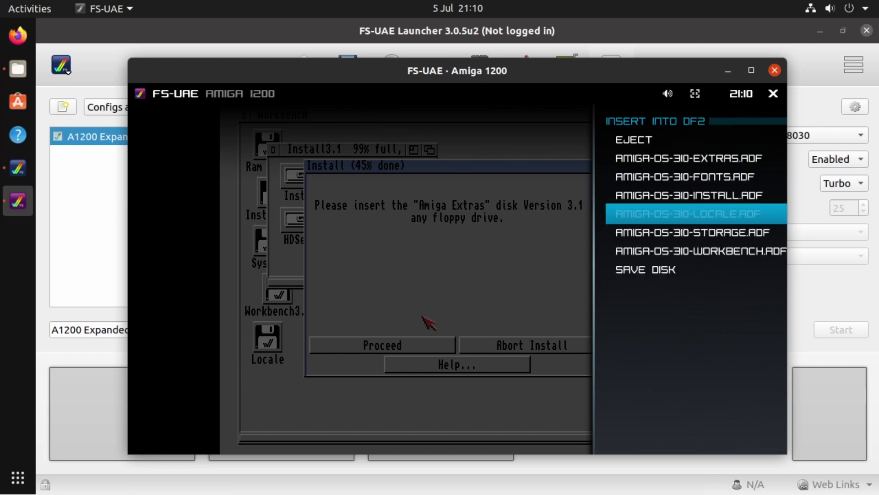
{"action": "key", "text": "Up"}
{"action": "key", "text": "Up"}
{"action": "key", "text": "Up"}
{"action": "key", "text": "Return"}
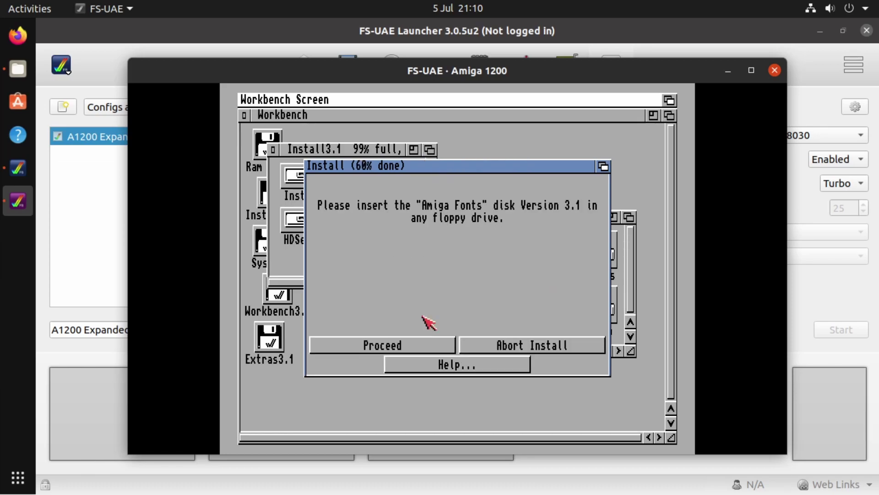
Replace the Extras floppy in DF2 with amiga-os-310-fonts.adf
{"action": "key", "text": "F12"}
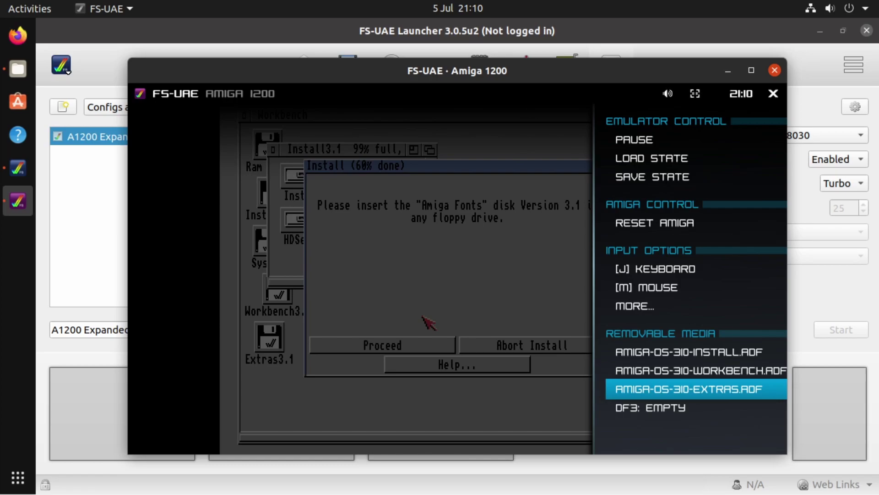
{"action": "key", "text": "Return"}
{"action": "key", "text": "Down"}
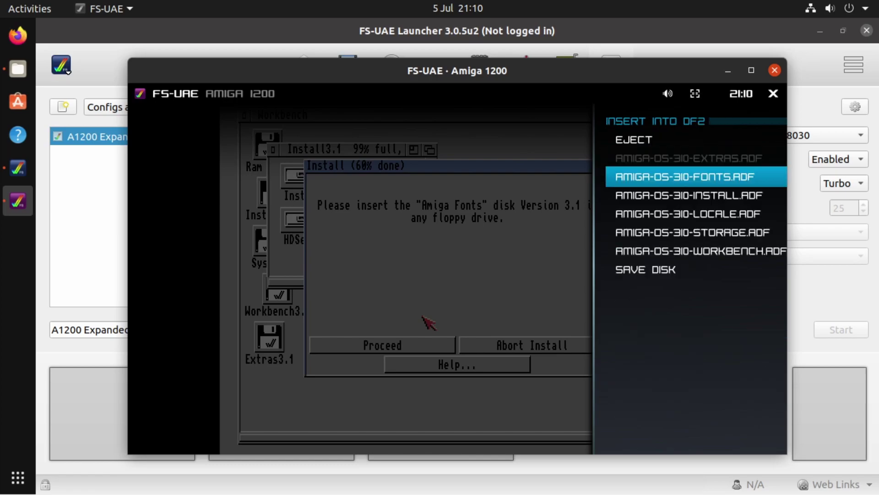
{"action": "key", "text": "Return"}
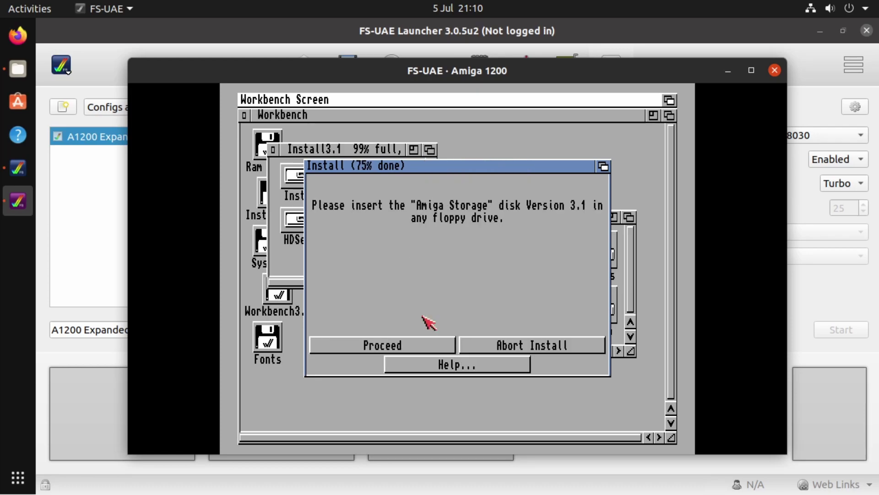
Insert amiga-os-310-storage.adf into the empty floppy drive DF3 for the installer
{"action": "key", "text": "F12"}
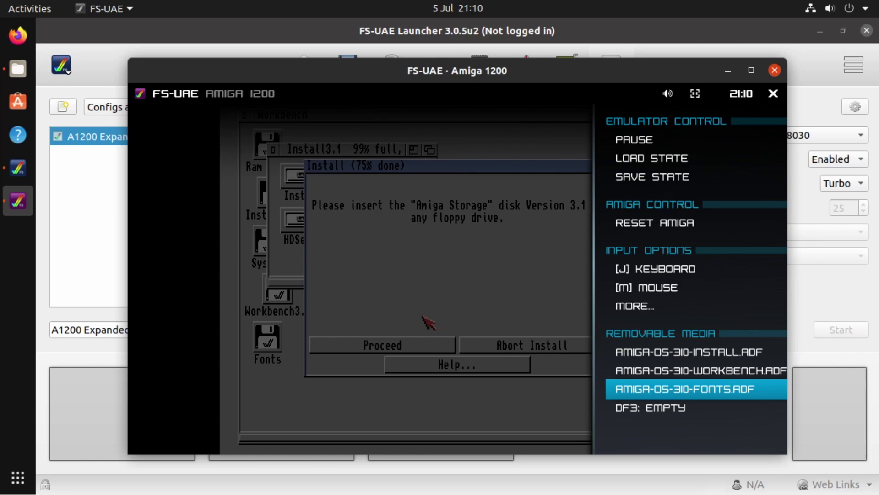
{"action": "key", "text": "Down"}
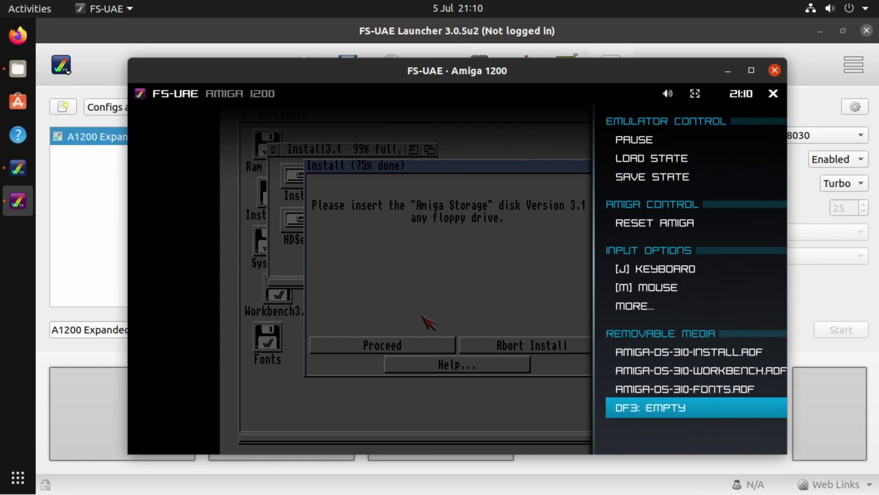
{"action": "key", "text": "Return"}
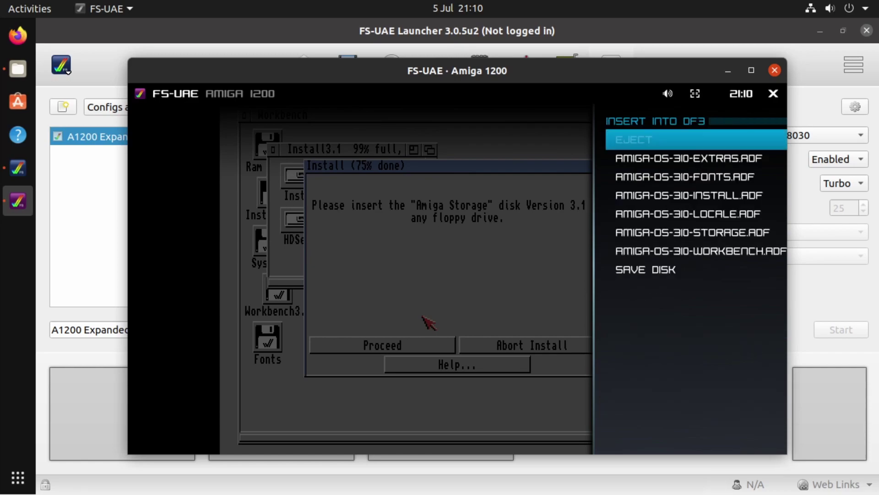
{"action": "key", "text": "Down"}
{"action": "key", "text": "Down"}
{"action": "key", "text": "Down"}
{"action": "key", "text": "Down"}
{"action": "key", "text": "Down"}
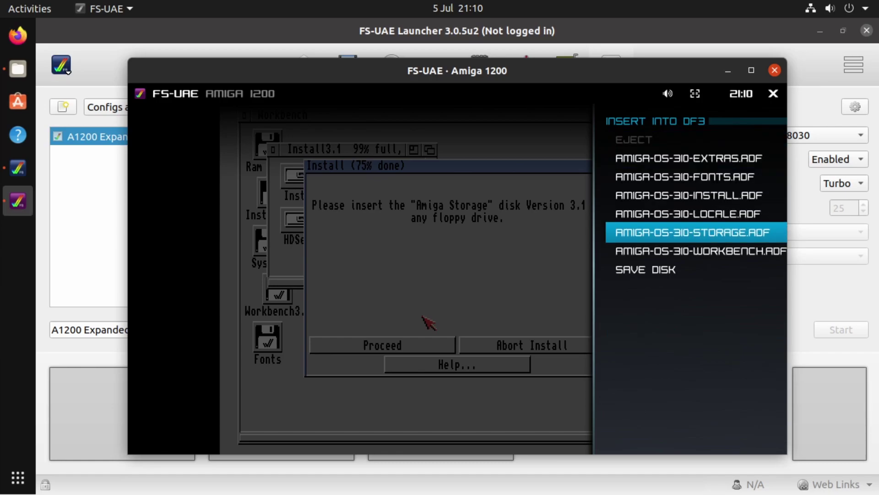
{"action": "key", "text": "Return"}
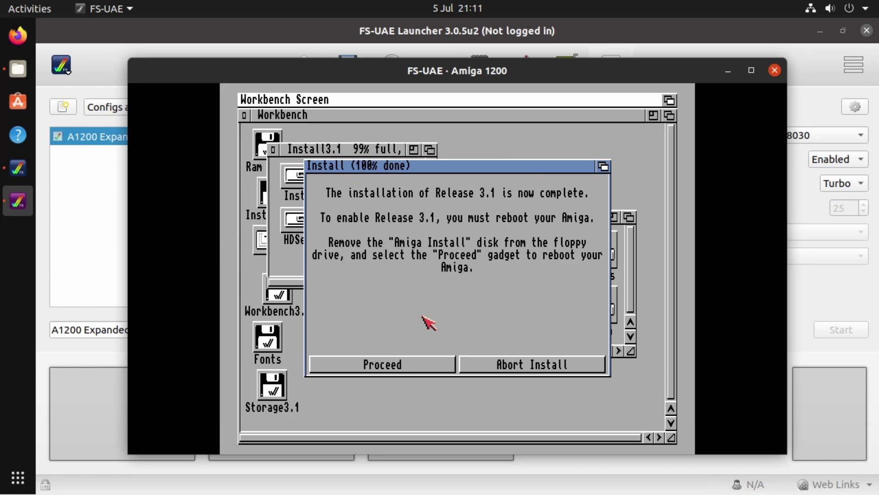
Eject the amiga-os-310-install.adf floppy from drive DF0
{"action": "key", "text": "F12"}
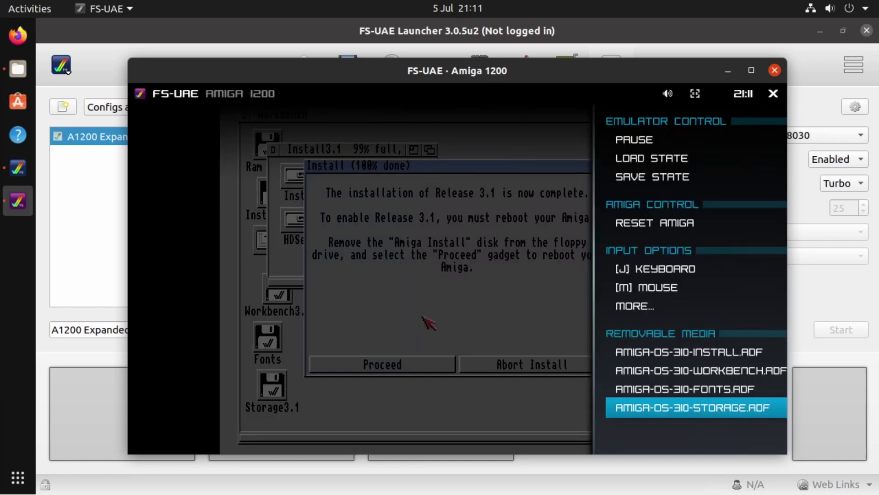
{"action": "key", "text": "Up"}
{"action": "key", "text": "Up"}
{"action": "key", "text": "Up"}
{"action": "key", "text": "Return"}
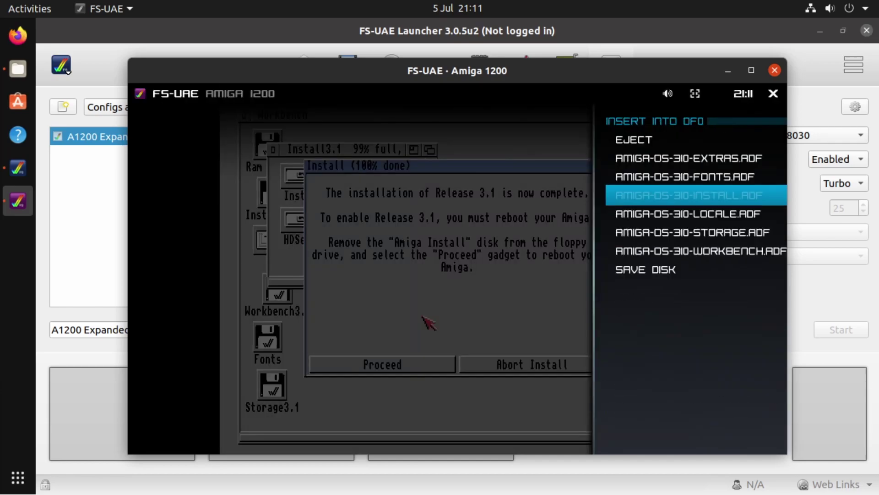
{"action": "key", "text": "Up"}
{"action": "key", "text": "Up"}
{"action": "key", "text": "Up"}
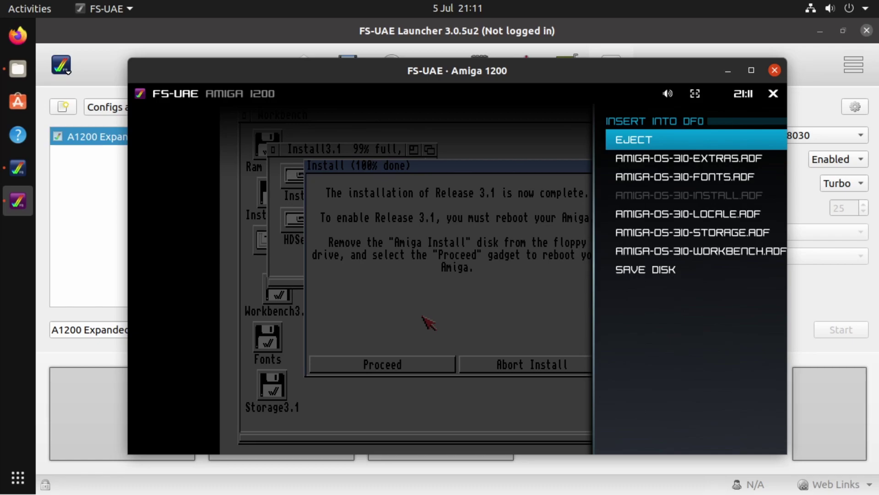
{"action": "key", "text": "Return"}
Eject the amiga-os-310-workbench.adf floppy from drive DF1
{"action": "key", "text": "F12"}
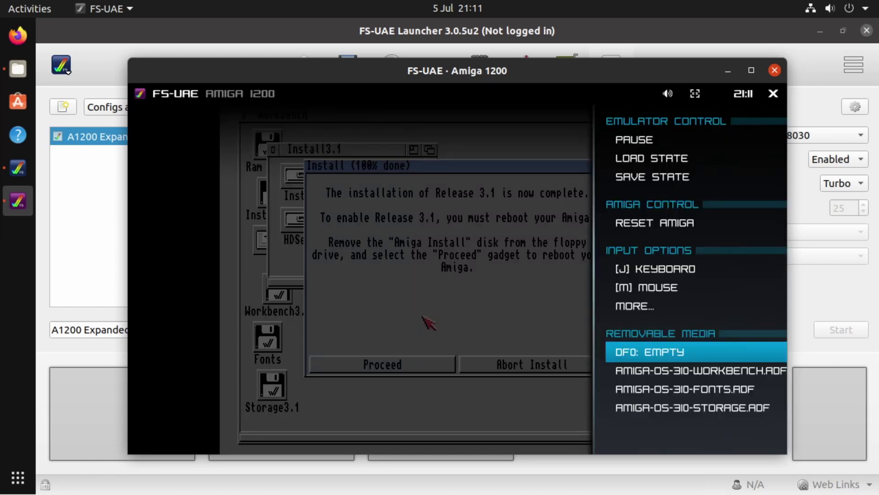
{"action": "key", "text": "Down"}
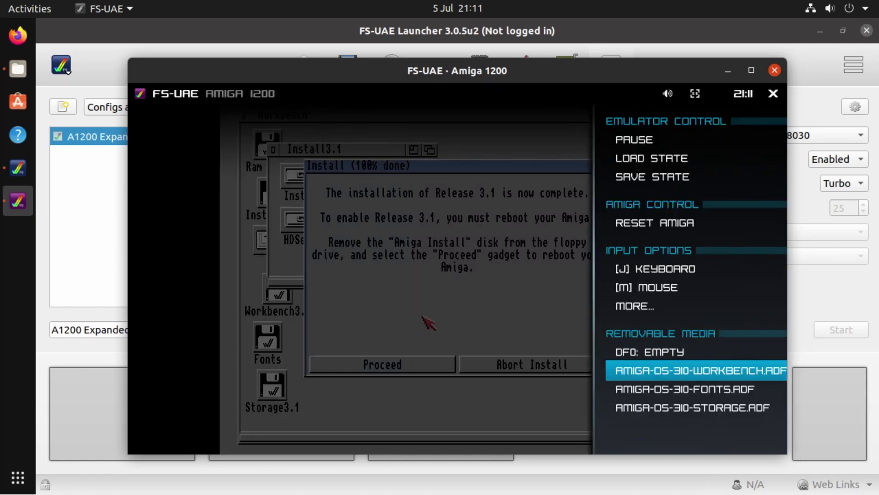
{"action": "key", "text": "Return"}
{"action": "key", "text": "Up"}
{"action": "key", "text": "Up"}
{"action": "key", "text": "Up"}
{"action": "key", "text": "Up"}
{"action": "key", "text": "Up"}
{"action": "key", "text": "Up"}
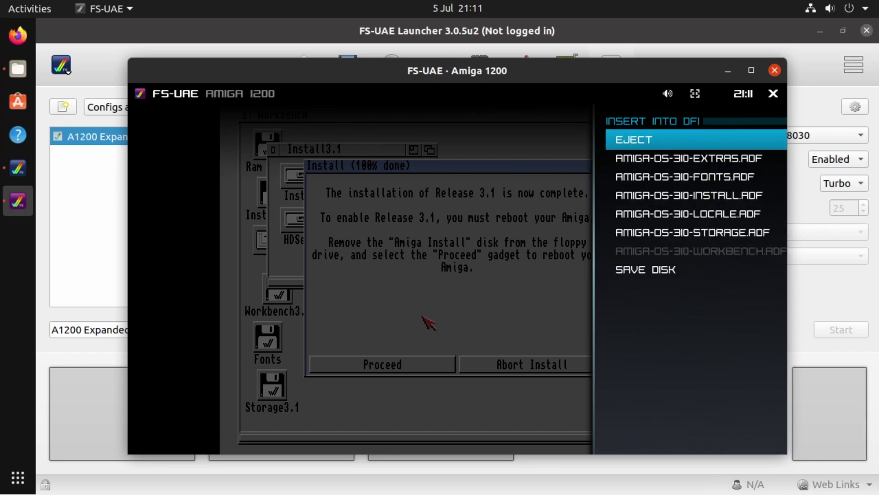
{"action": "key", "text": "Return"}
Eject the amiga-os-310-fonts.adf floppy from drive DF2
{"action": "key", "text": "F12"}
{"action": "key", "text": "Down"}
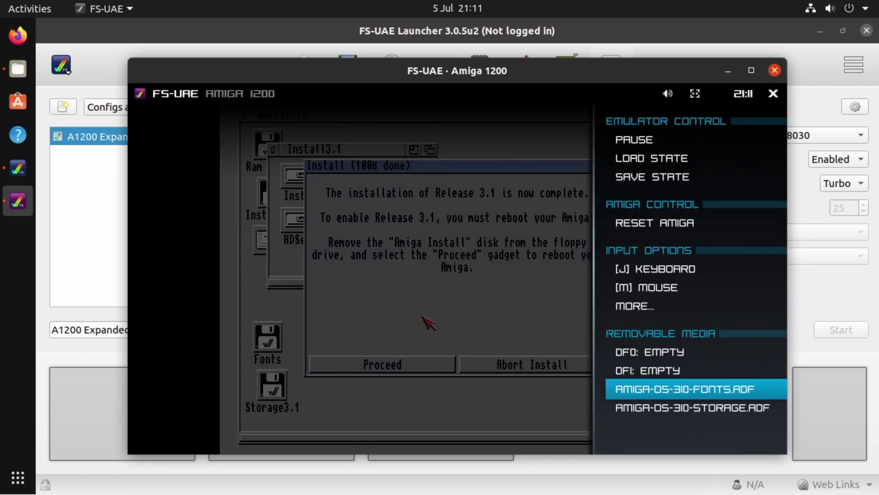
{"action": "key", "text": "Return"}
{"action": "key", "text": "Up"}
{"action": "key", "text": "Up"}
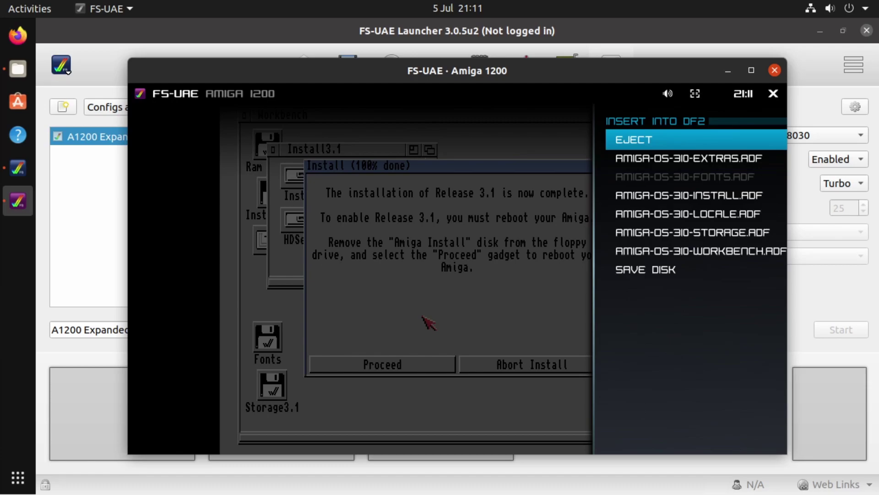
{"action": "key", "text": "Return"}
Eject the amiga-os-310-storage.adf floppy from drive DF3
{"action": "key", "text": "F12"}
{"action": "key", "text": "Down"}
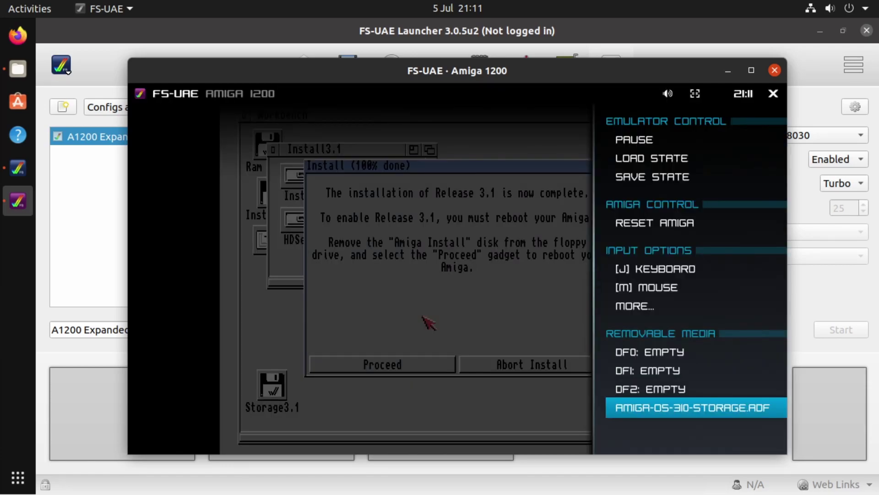
{"action": "key", "text": "Return"}
{"action": "key", "text": "Up"}
{"action": "key", "text": "Up"}
{"action": "key", "text": "Up"}
{"action": "key", "text": "Up"}
{"action": "key", "text": "Up"}
{"action": "key", "text": "Return"}
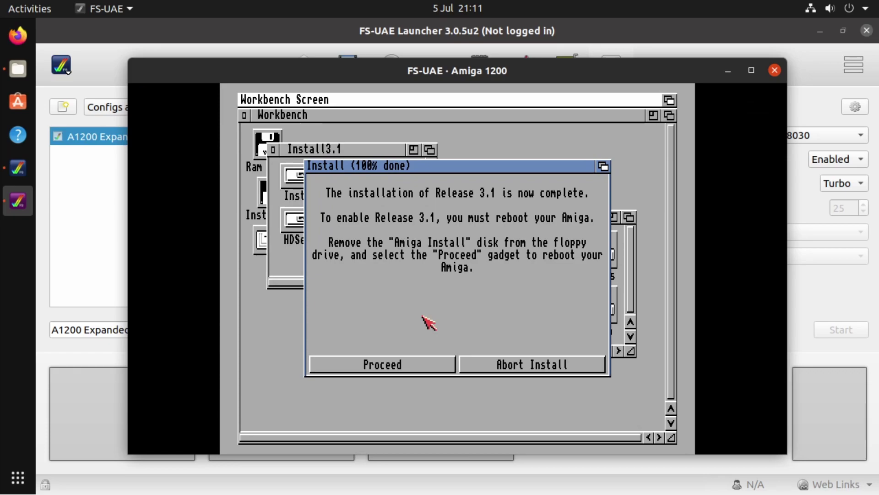
Check that drives DF0 to DF3 are empty and proceed with the installer's reboot of the Amiga
{"action": "key", "text": "F12"}
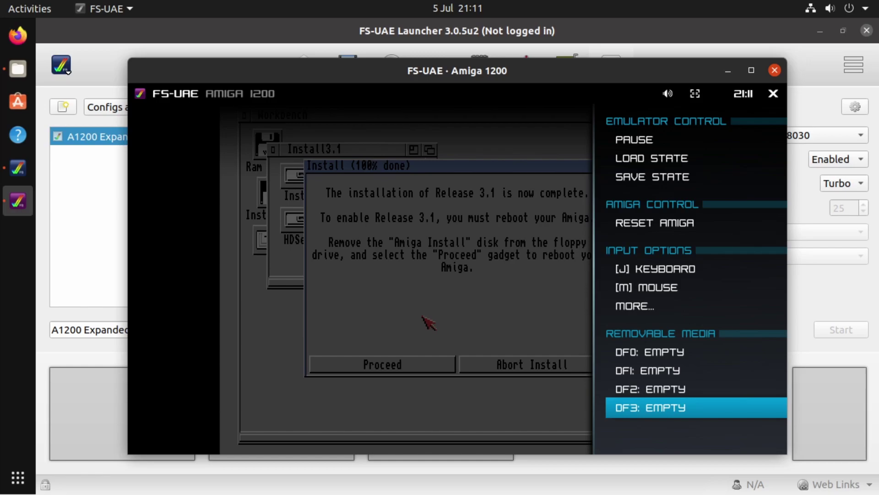
{"action": "key", "text": "F12"}
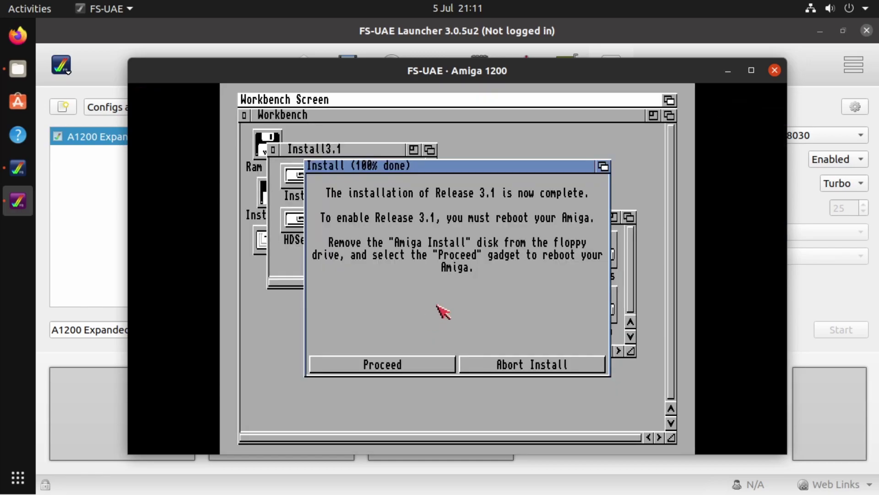
{"action": "left_click", "coordinate": [409, 368]}
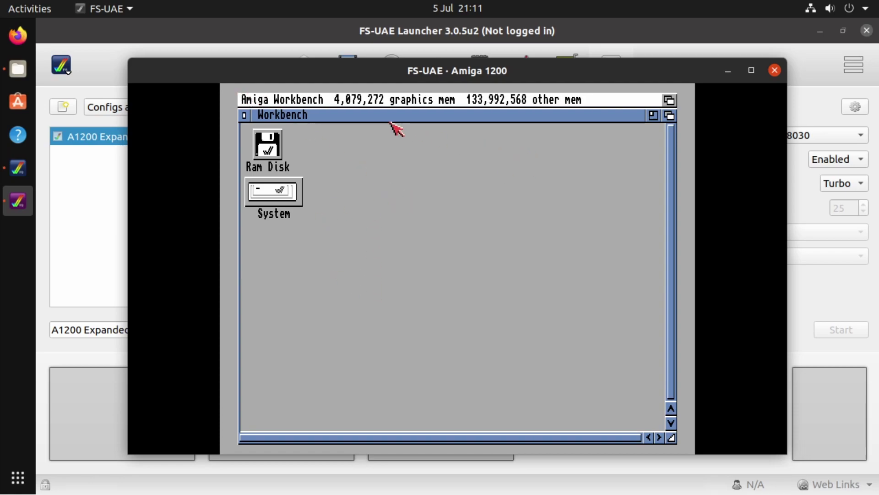
Look through the installed System drive, including its Storage, System and Tools drawers, and close the windows
{"action": "double_click", "coordinate": [280, 204]}
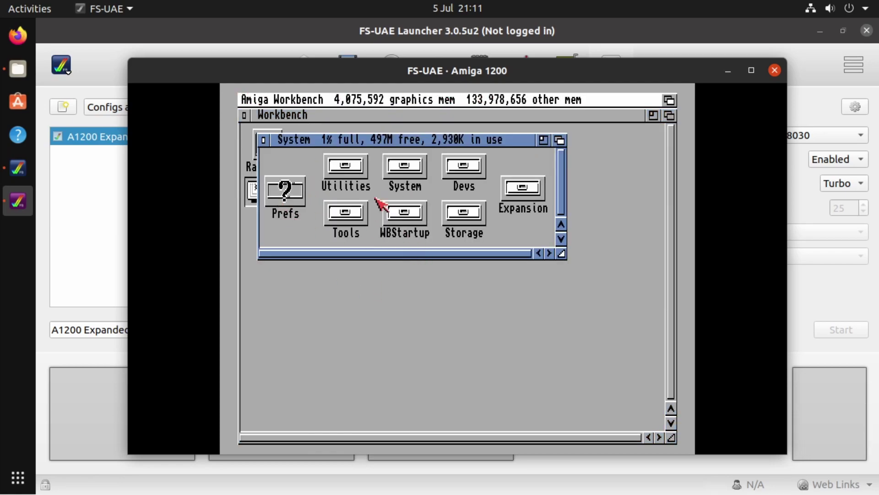
{"action": "left_click", "coordinate": [264, 139]}
{"action": "double_click", "coordinate": [294, 197]}
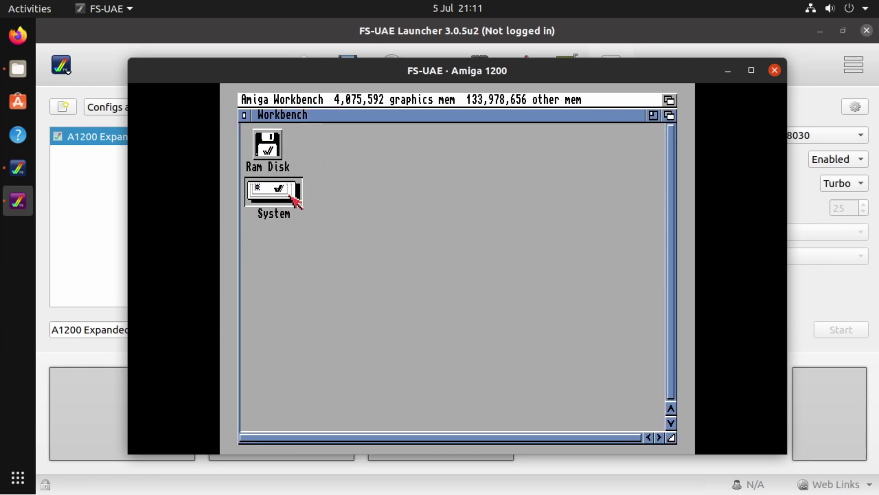
{"action": "double_click", "coordinate": [453, 206]}
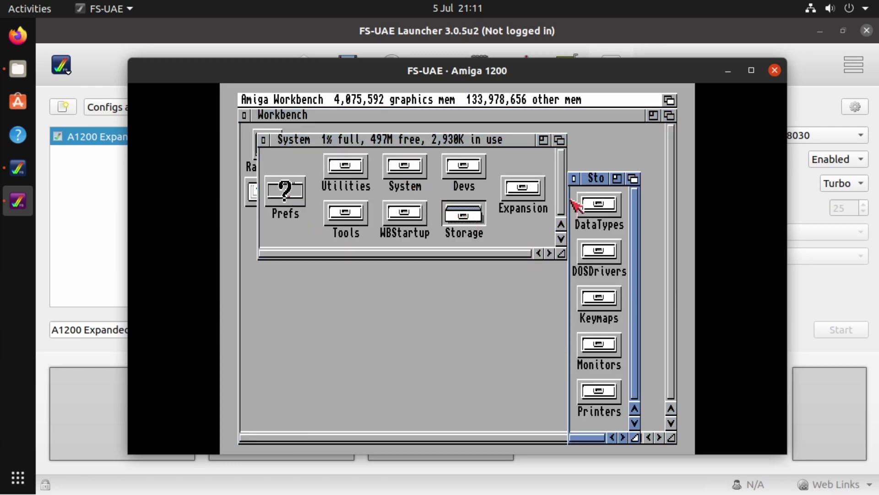
{"action": "left_click", "coordinate": [574, 178]}
{"action": "double_click", "coordinate": [393, 179]}
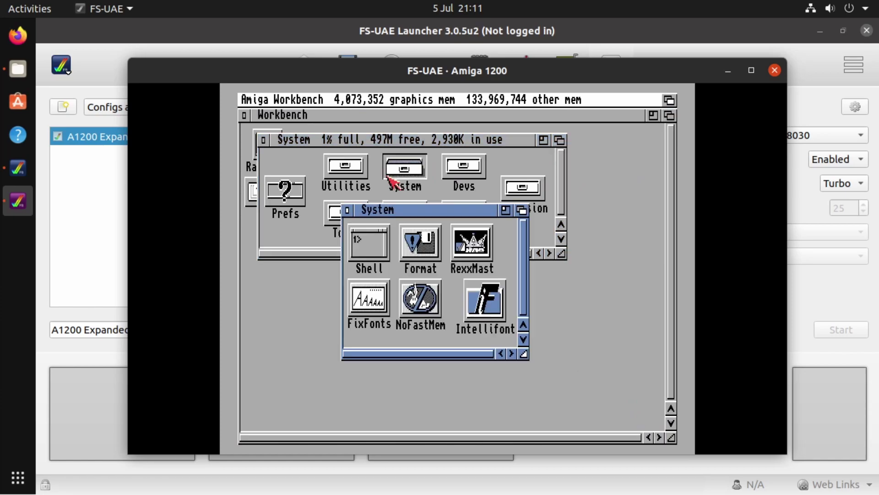
{"action": "left_click", "coordinate": [345, 211]}
{"action": "left_click", "coordinate": [342, 216]}
{"action": "double_click", "coordinate": [341, 214]}
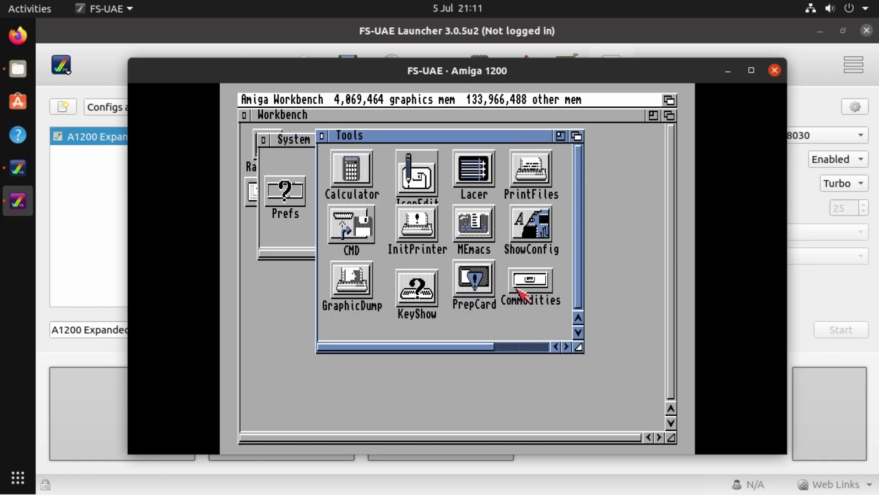
{"action": "left_click_drag", "start_coordinate": [487, 347], "coordinate": [539, 348]}
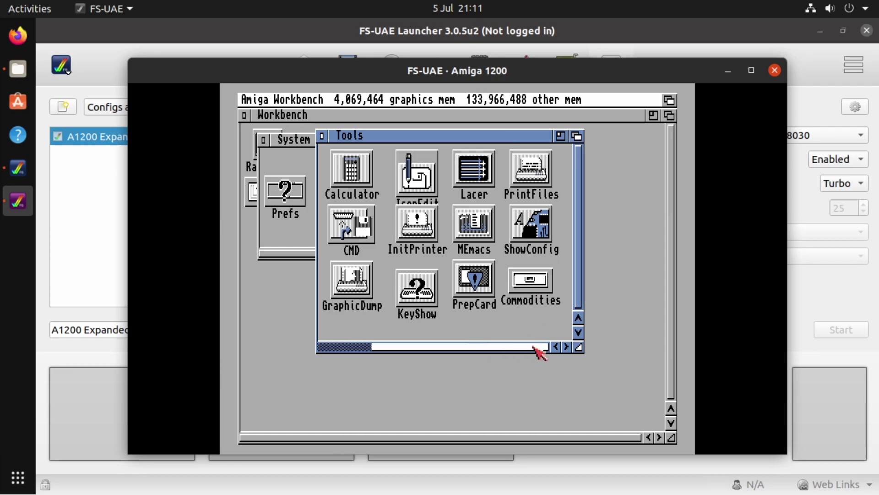
{"action": "left_click", "coordinate": [321, 136]}
{"action": "left_click", "coordinate": [258, 140]}
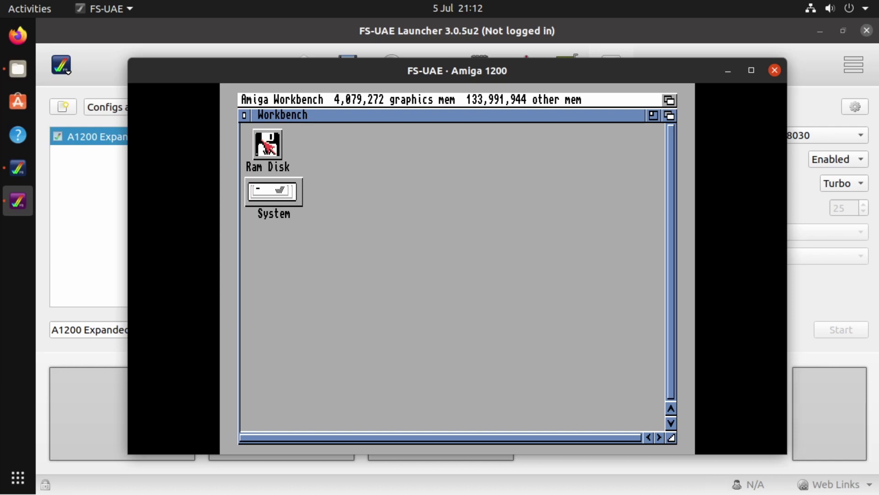
Review the floppy images offered for insertion into drive DF0
{"action": "key", "text": "F12"}
{"action": "key", "text": "Up"}
{"action": "key", "text": "Up"}
{"action": "key", "text": "Up"}
{"action": "key", "text": "Return"}
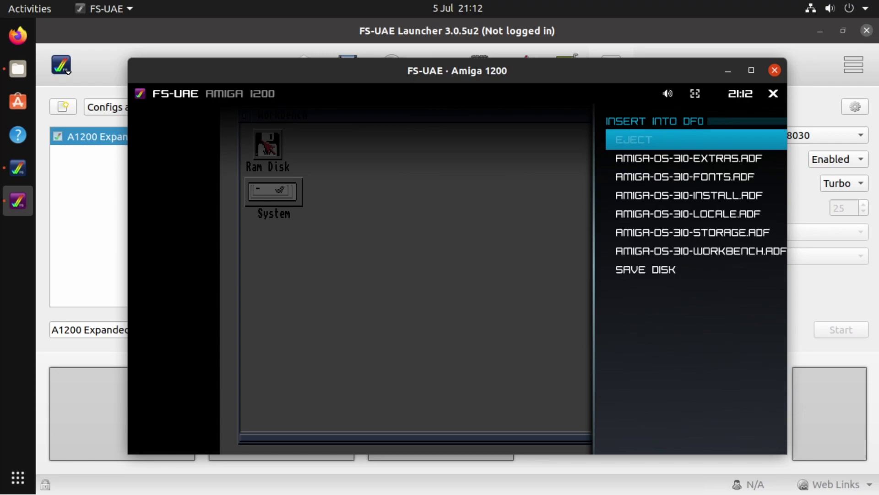
{"action": "key", "text": "Down"}
{"action": "key", "text": "Down"}
{"action": "key", "text": "Down"}
{"action": "key", "text": "Down"}
{"action": "key", "text": "Down"}
{"action": "key", "text": "Down"}
{"action": "key", "text": "Up"}
{"action": "key", "text": "Up"}
{"action": "key", "text": "Up"}
{"action": "key", "text": "Up"}
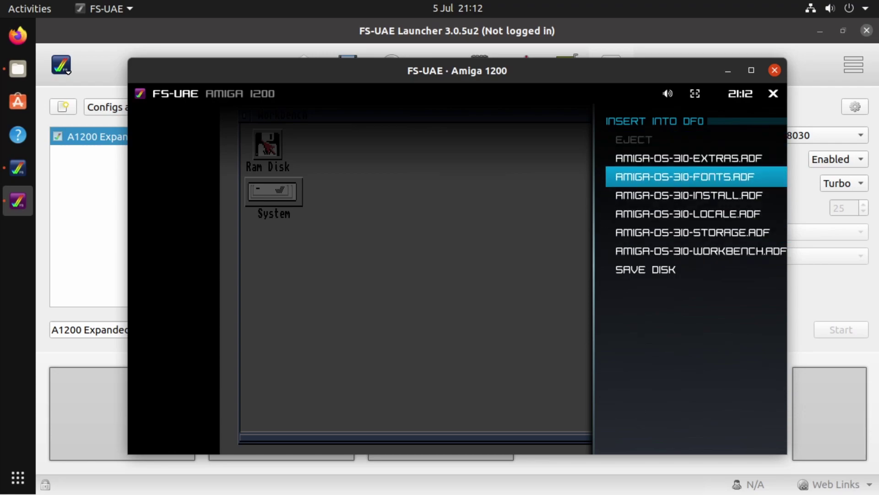
Quit the running Amiga 1200 emulation and return to FS-UAE Launcher
{"action": "key", "text": "Up"}
{"action": "key", "text": "Up"}
{"action": "key", "text": "Up"}
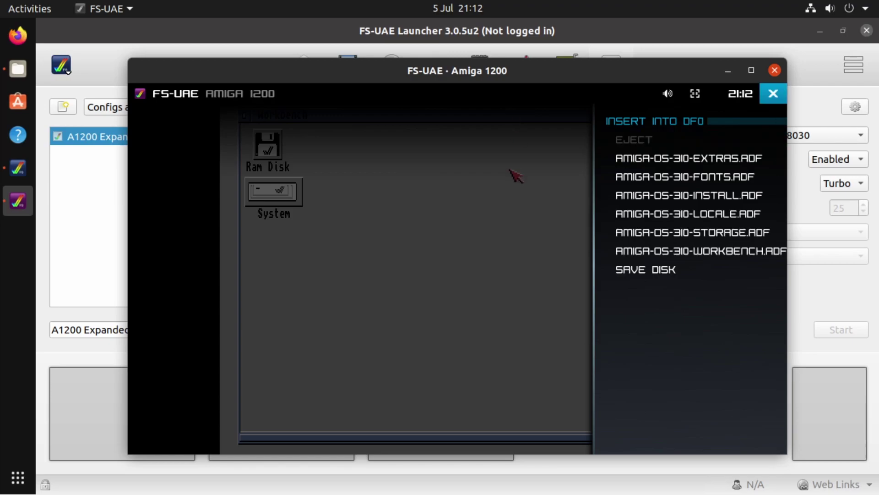
{"action": "key", "text": "Return"}
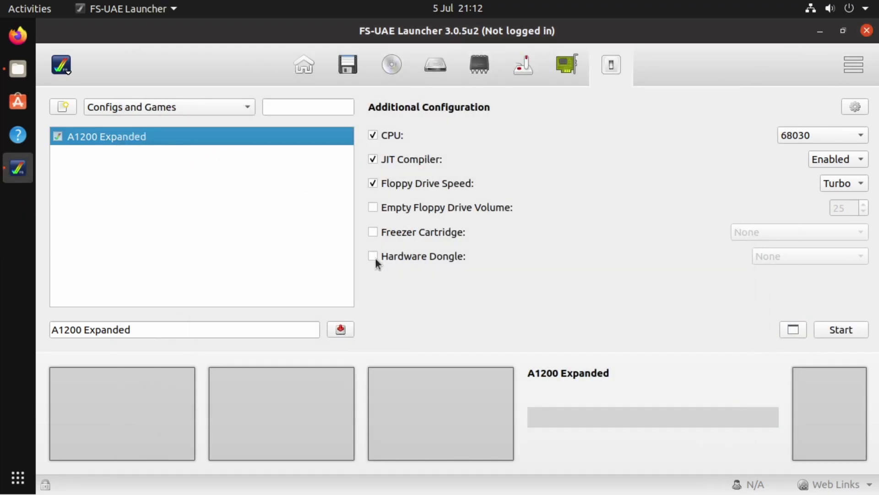
In the floppy drive settings, remove amiga-os-310-extras.adf and amiga-os-310-fonts.adf from the media swap list
{"action": "left_click", "coordinate": [350, 70]}
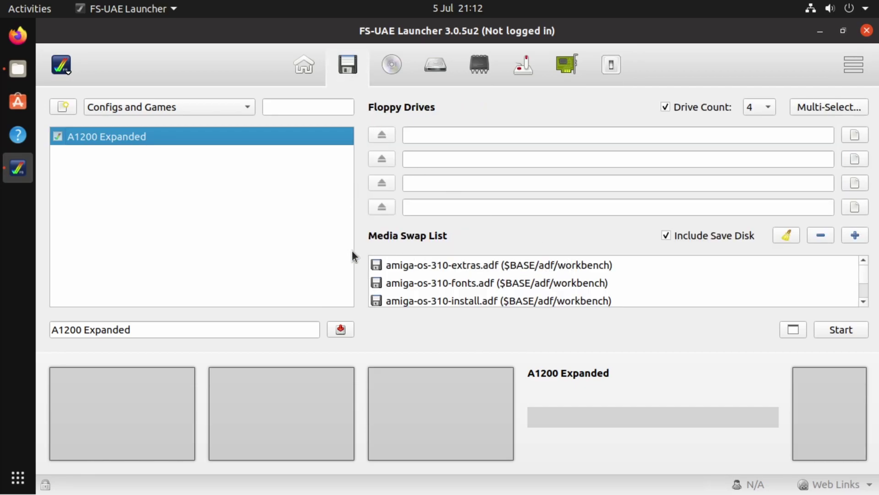
{"action": "left_click", "coordinate": [571, 269]}
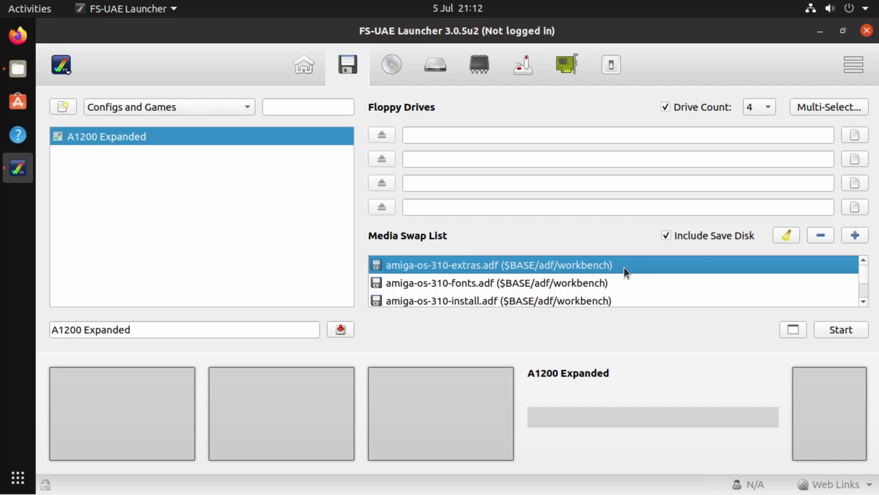
{"action": "scroll", "coordinate": [594, 271], "scroll_direction": "down", "scroll_amount": 3}
{"action": "left_click", "coordinate": [562, 283]}
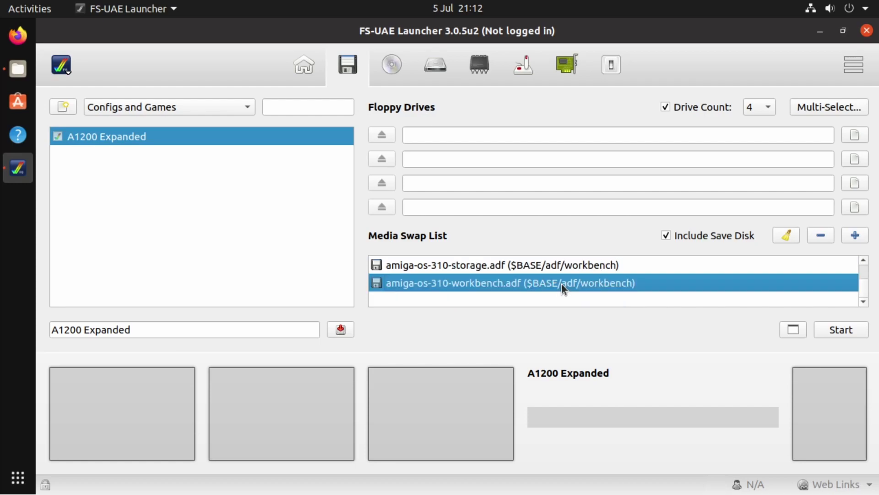
{"action": "scroll", "coordinate": [562, 282], "scroll_direction": "up", "scroll_amount": 3}
{"action": "left_click", "coordinate": [564, 267]}
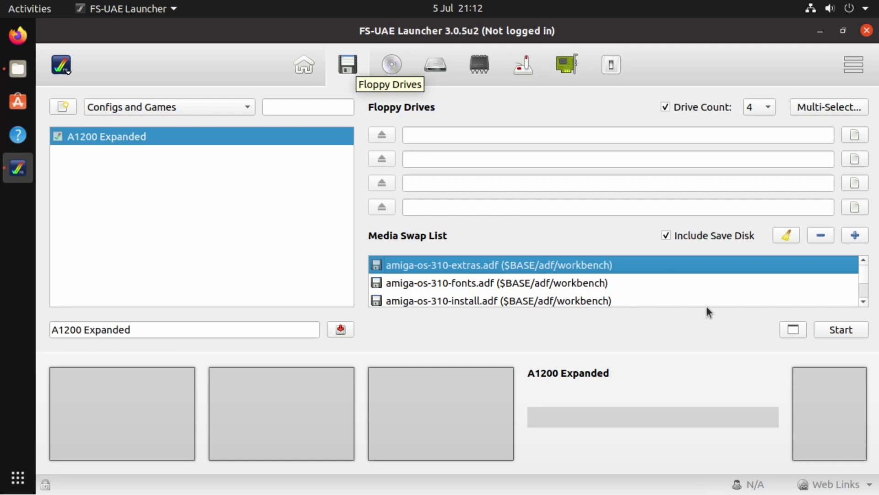
{"action": "left_click", "coordinate": [821, 237]}
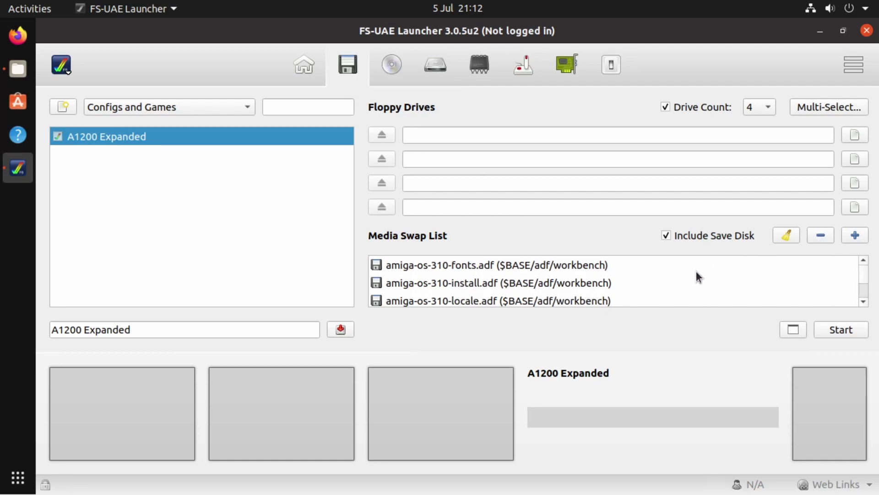
{"action": "left_click", "coordinate": [704, 263]}
{"action": "left_click", "coordinate": [821, 236]}
Remove the amiga-os-310 install, locale, storage and workbench images from the media swap list so it is empty
{"action": "left_click", "coordinate": [754, 264]}
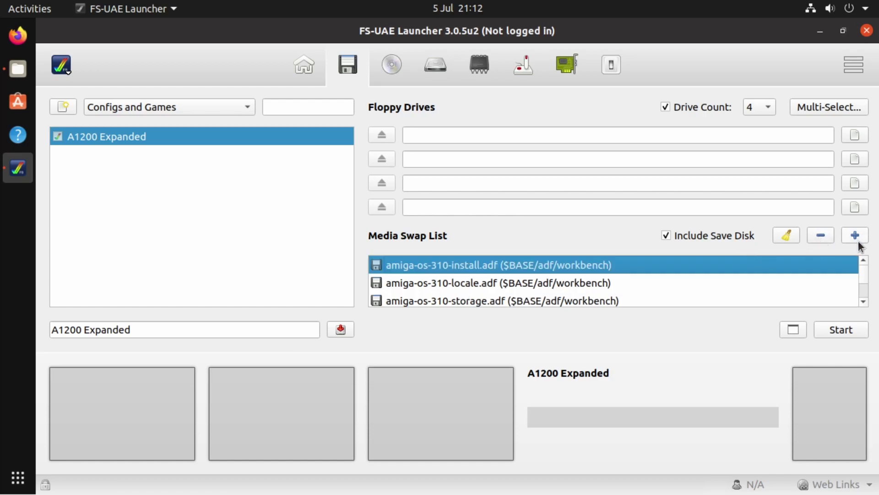
{"action": "left_click", "coordinate": [813, 236]}
{"action": "left_click", "coordinate": [748, 268]}
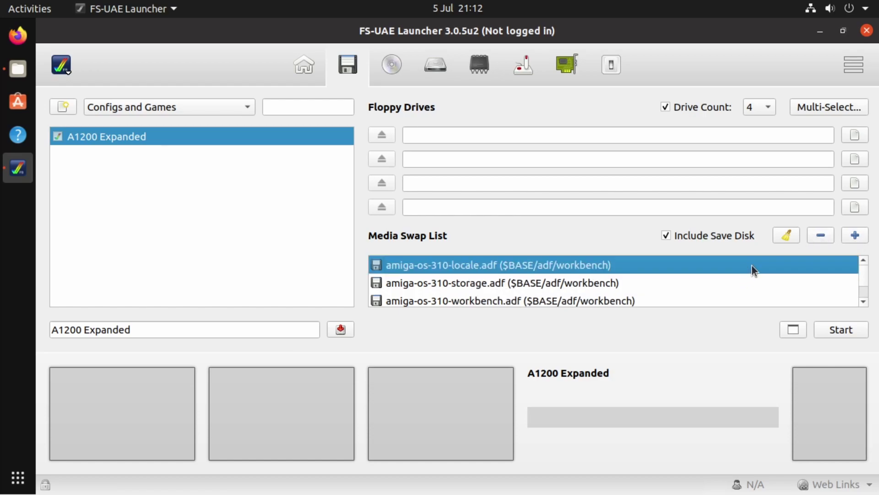
{"action": "left_click", "coordinate": [821, 239]}
{"action": "left_click", "coordinate": [705, 269]}
{"action": "left_click", "coordinate": [830, 240]}
{"action": "left_click", "coordinate": [702, 266]}
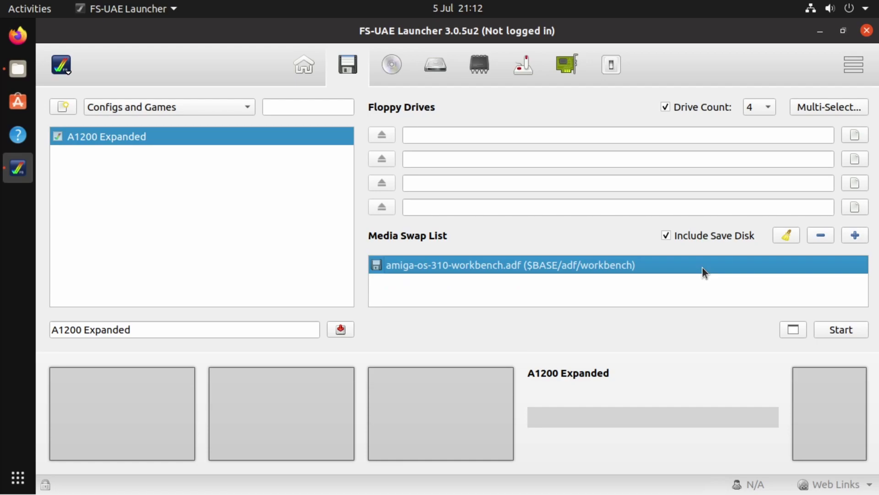
{"action": "left_click", "coordinate": [779, 236]}
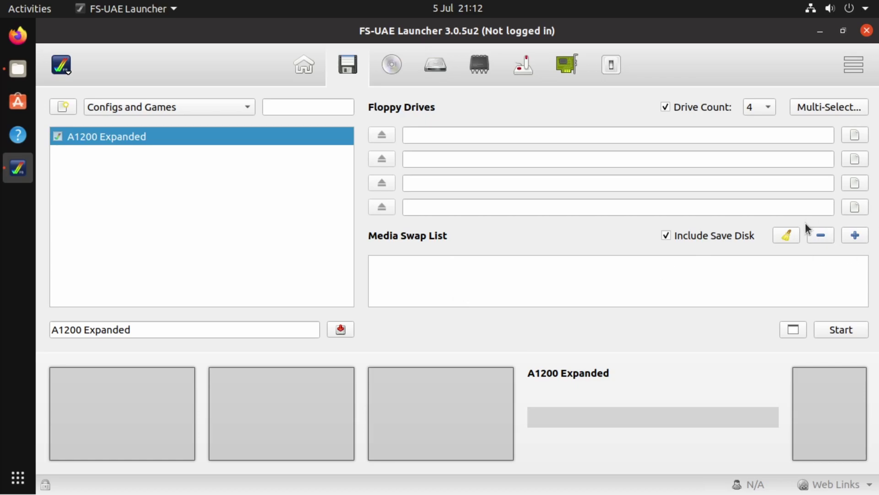
Add the six BetterWB floppy images (BONUS31_#3, DOCS31_#4, DRIVERS31_#6, ICONS31_#5, MISC31_#1, TOOLS31_#2) from adf/BetterWB to the media swap list
{"action": "left_click", "coordinate": [860, 238]}
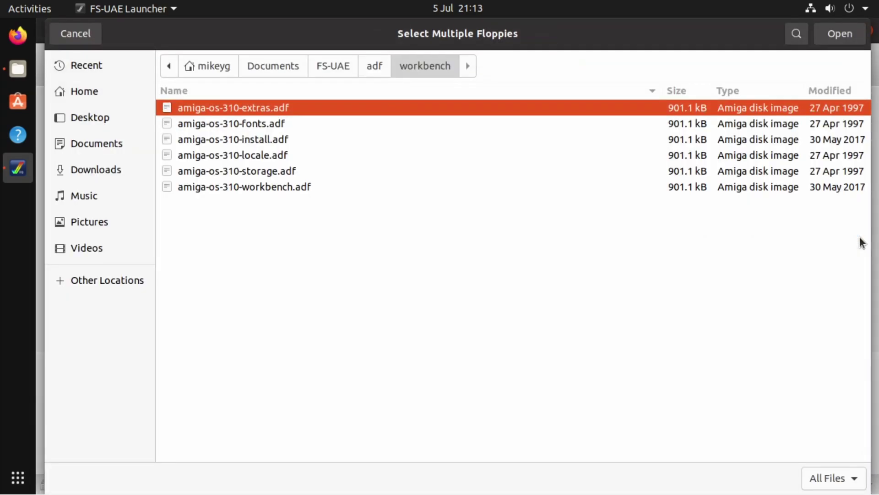
{"action": "left_click", "coordinate": [376, 73]}
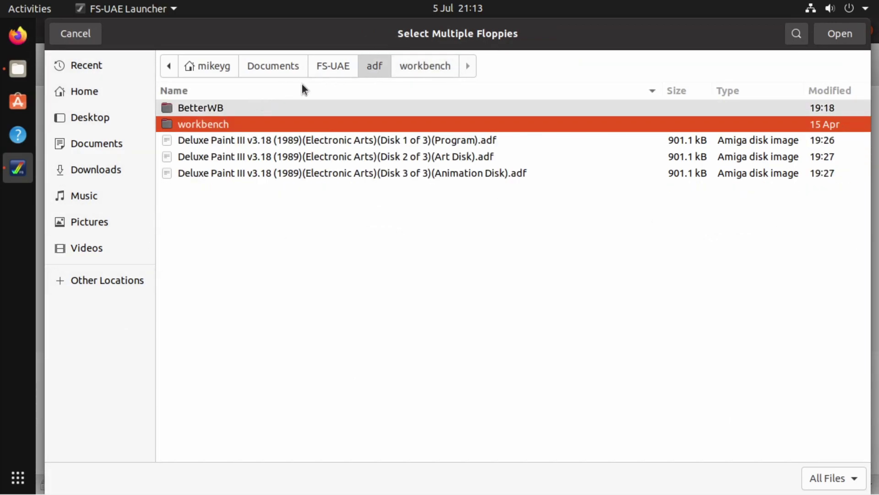
{"action": "double_click", "coordinate": [204, 109]}
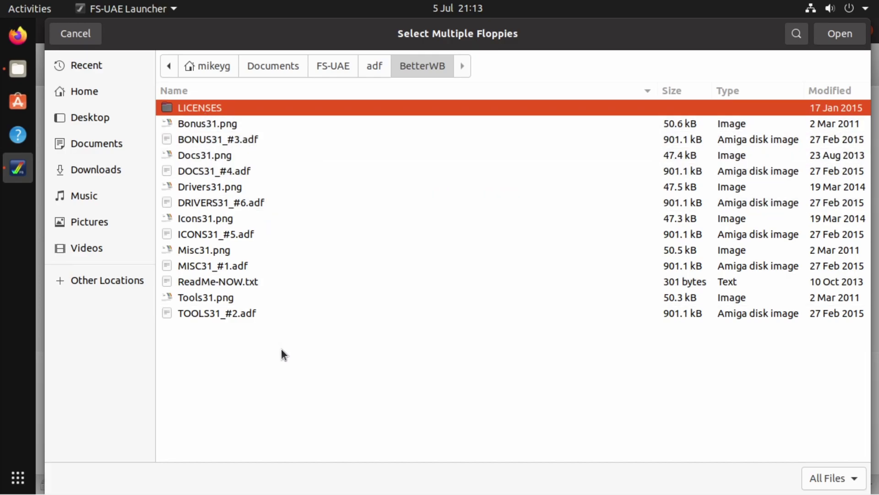
{"action": "left_click", "coordinate": [232, 314]}
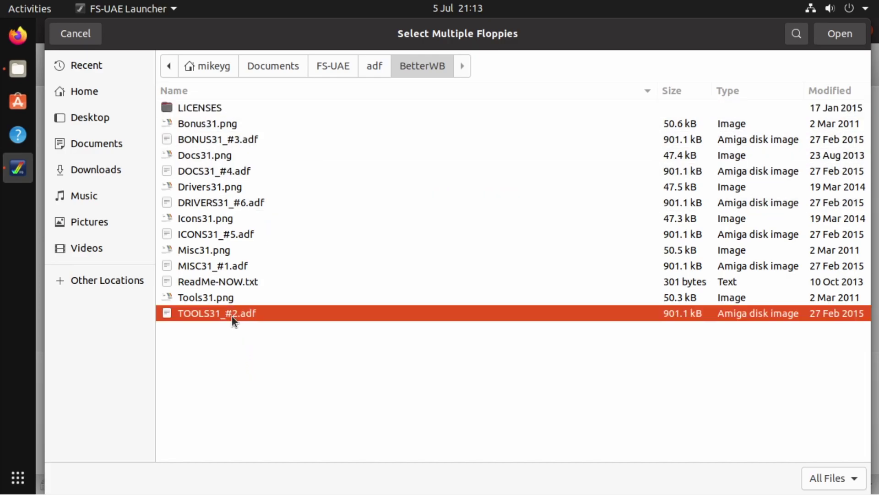
{"action": "left_click", "coordinate": [232, 265], "text": "ctrl"}
{"action": "left_click", "coordinate": [242, 234], "text": "ctrl"}
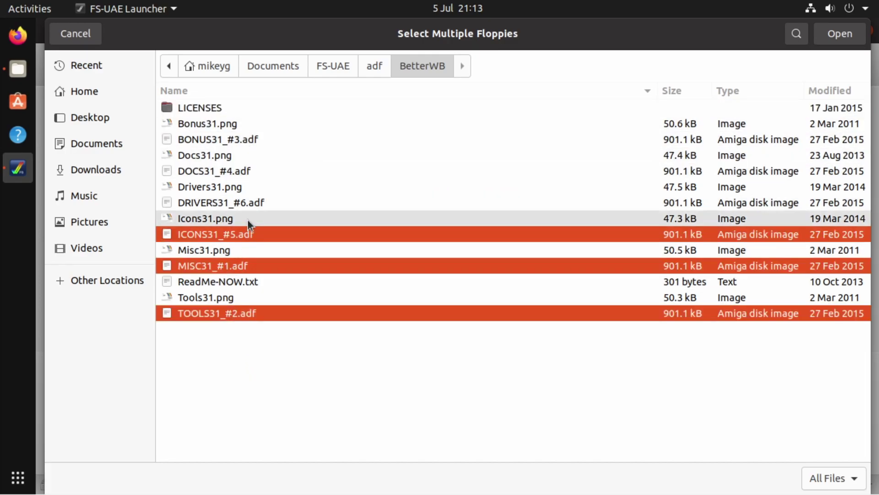
{"action": "left_click", "coordinate": [251, 204], "text": "ctrl"}
{"action": "left_click", "coordinate": [248, 172], "text": "ctrl"}
{"action": "left_click", "coordinate": [256, 141], "text": "ctrl"}
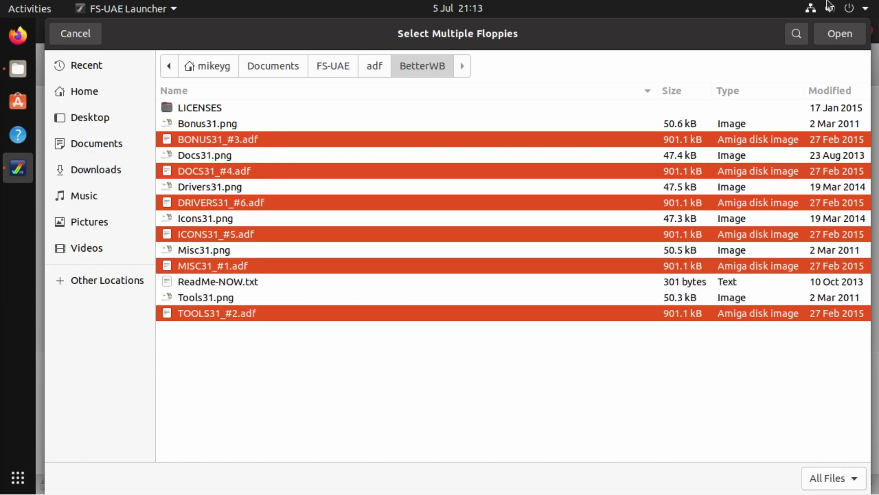
{"action": "left_click", "coordinate": [840, 34]}
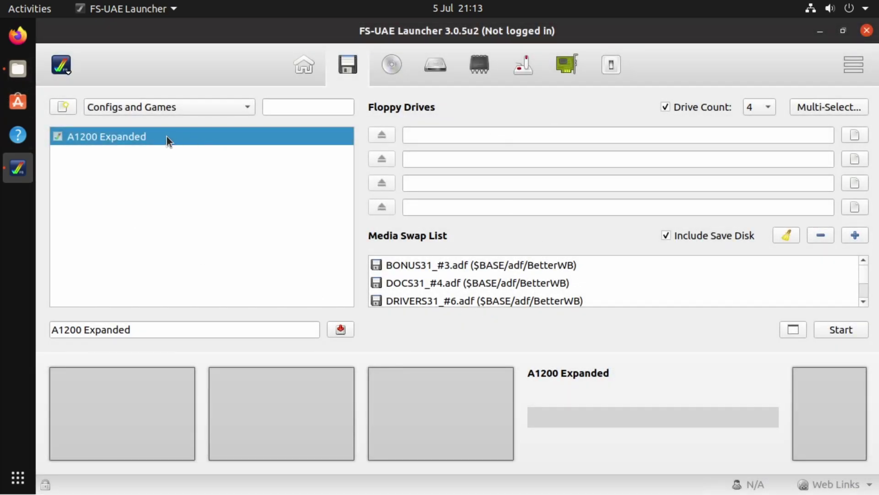
Start the A1200 Expanded configuration and insert MISC31_#1.adf into floppy drive DF0
{"action": "double_click", "coordinate": [98, 137]}
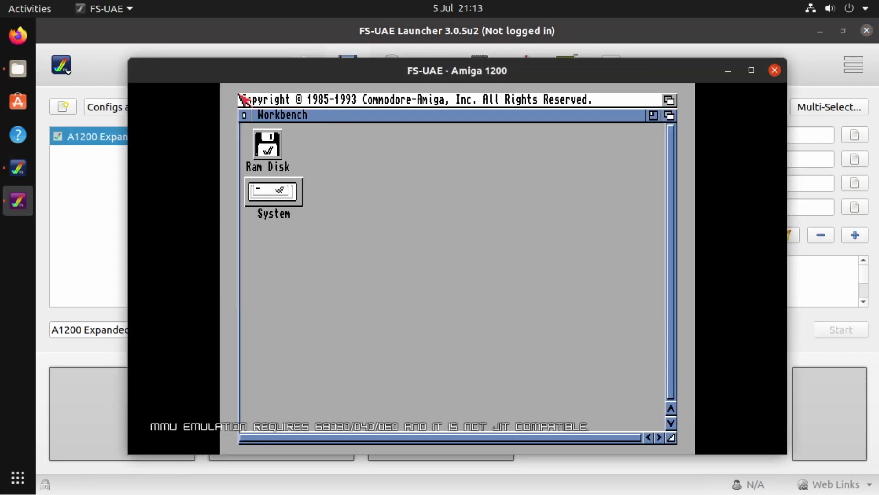
{"action": "key", "text": "F12"}
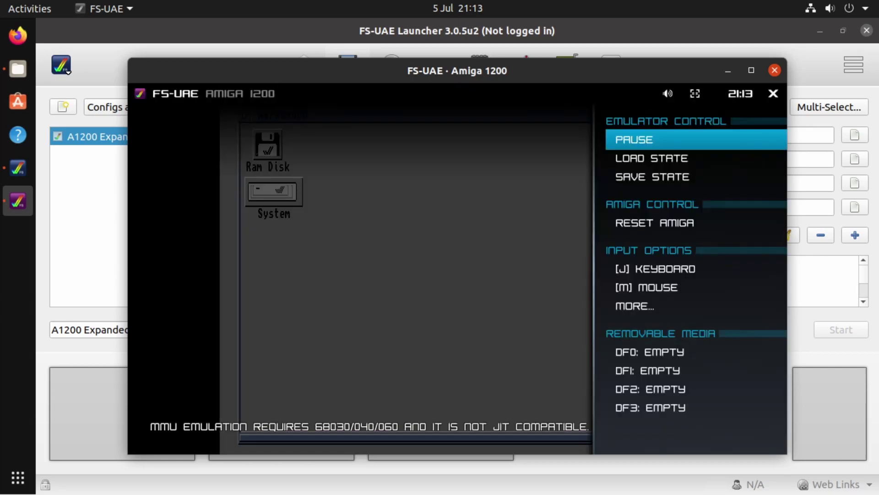
{"action": "key", "text": "Down"}
{"action": "key", "text": "Down"}
{"action": "key", "text": "Down"}
{"action": "key", "text": "Down"}
{"action": "key", "text": "Down"}
{"action": "key", "text": "Down"}
{"action": "key", "text": "Down"}
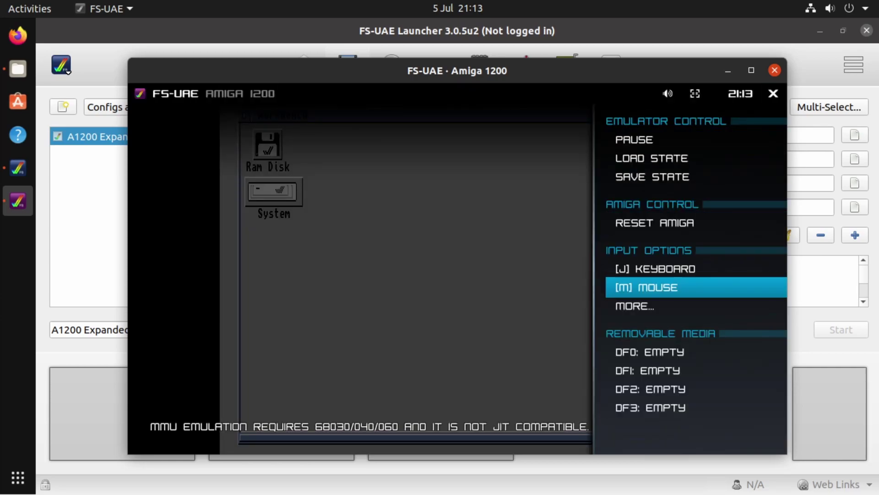
{"action": "key", "text": "Return"}
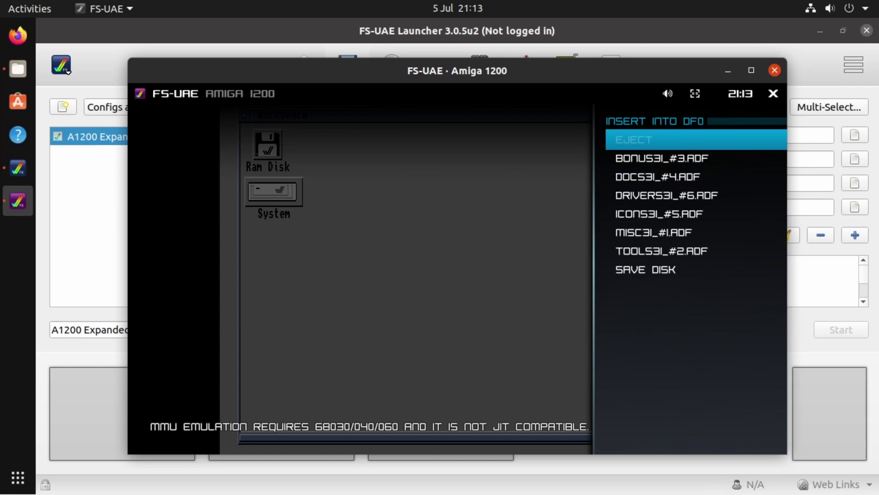
{"action": "key", "text": "Down"}
{"action": "key", "text": "Down"}
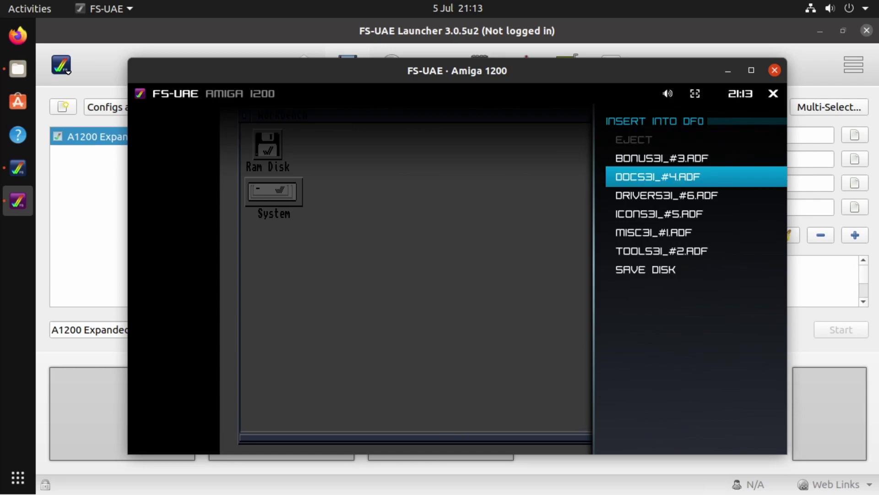
{"action": "key", "text": "Down"}
{"action": "key", "text": "Down"}
{"action": "key", "text": "Down"}
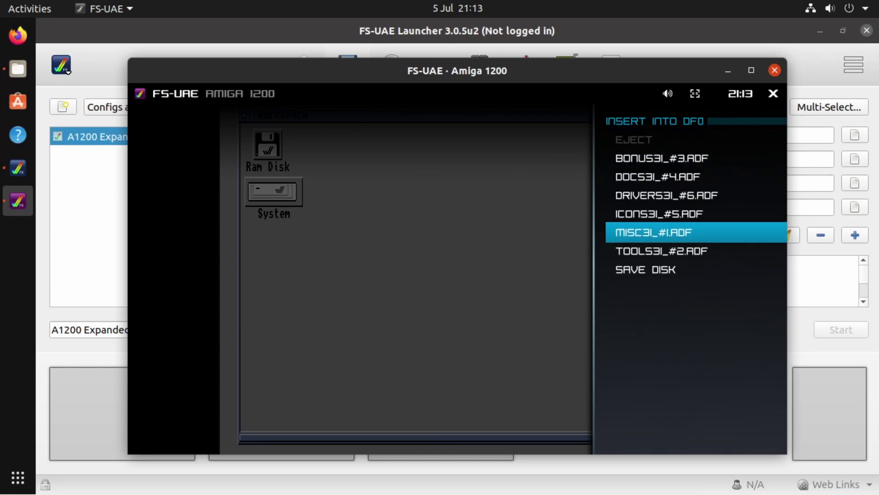
{"action": "key", "text": "Return"}
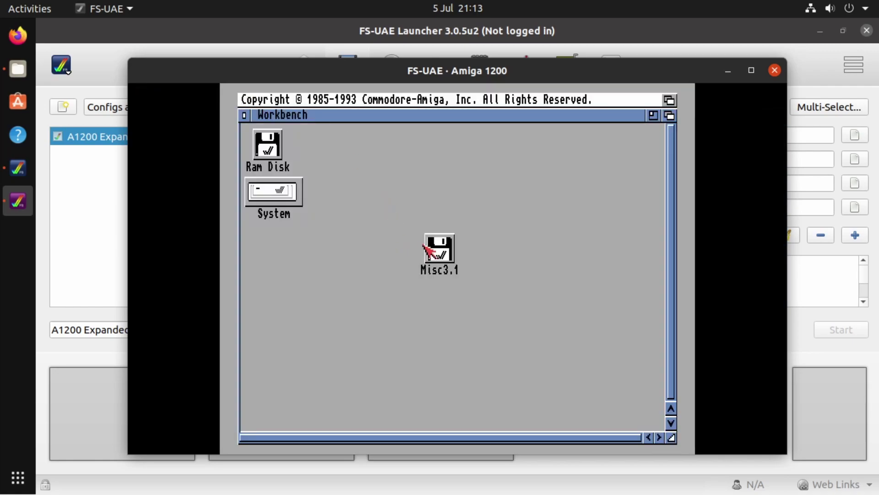
Open the Misc3.1 disk on the Workbench and launch the BetterWB installation from it
{"action": "left_click", "coordinate": [441, 240]}
{"action": "left_click", "coordinate": [441, 243]}
{"action": "left_click", "coordinate": [522, 229]}
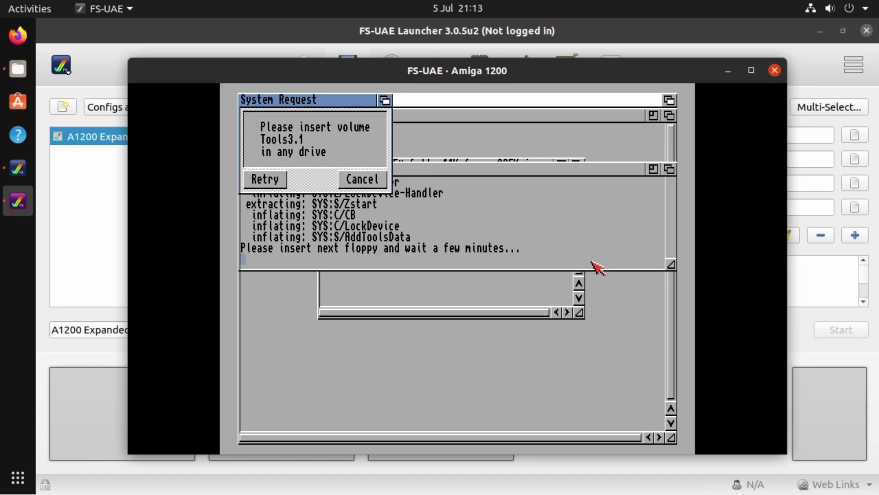
Replace the floppy in drive DF0 with TOOLS31_#2.adf to continue the installation
{"action": "key", "text": "F12"}
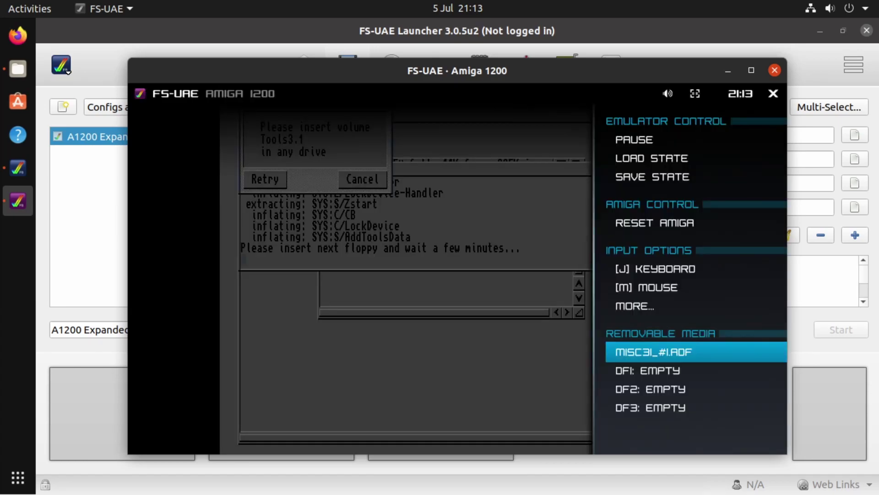
{"action": "key", "text": "Return"}
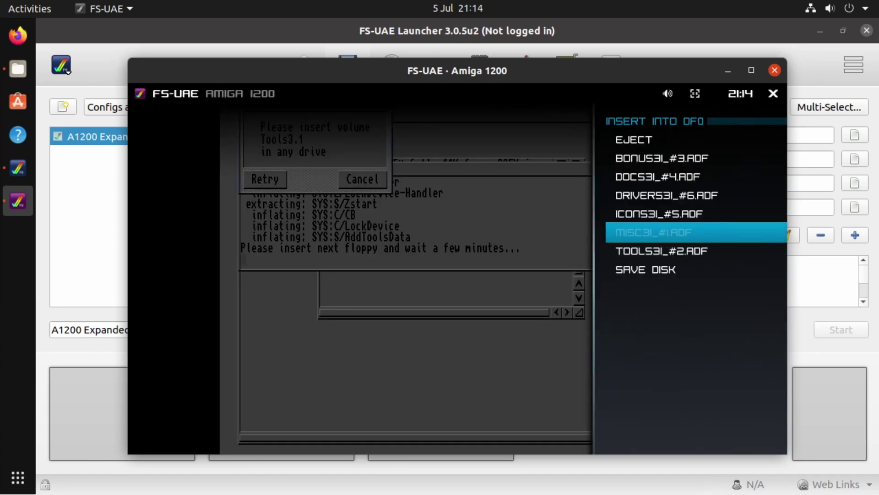
{"action": "key", "text": "Down"}
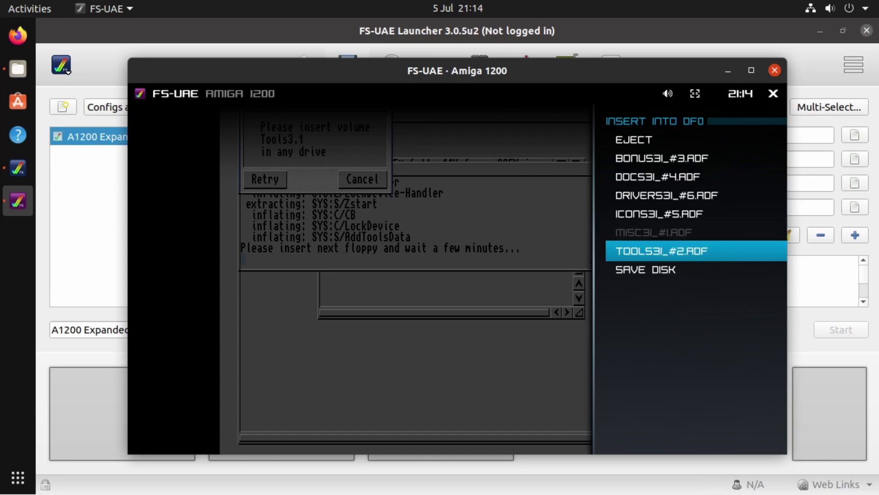
{"action": "key", "text": "Return"}
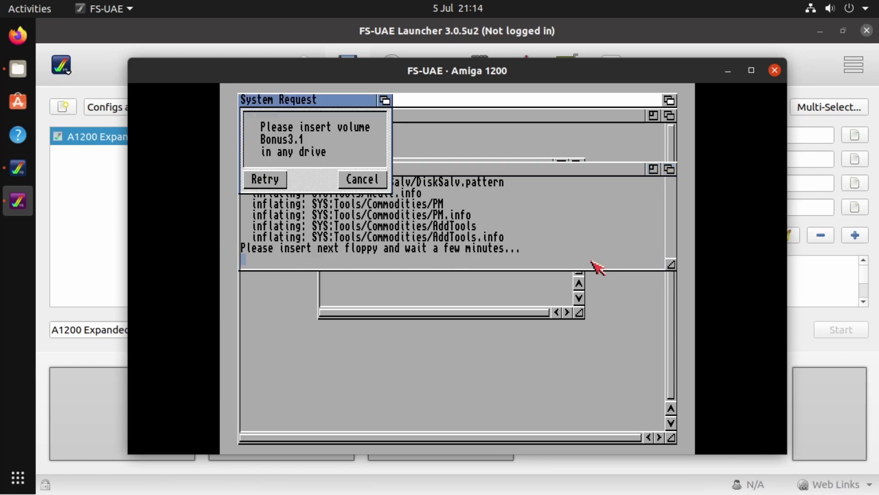
Swap the floppy in drive DF0 for BONUS31_#3.adf so the installer can read the Bonus3.1 volume
{"action": "key", "text": "F12"}
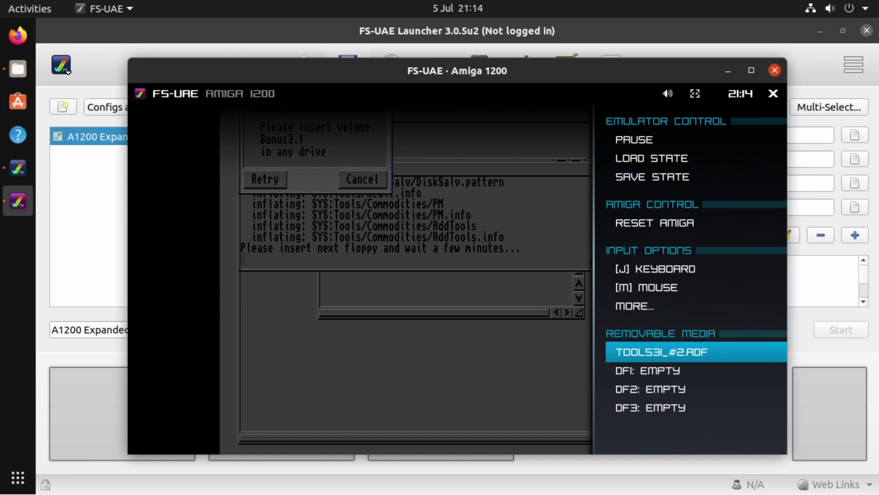
{"action": "key", "text": "Return"}
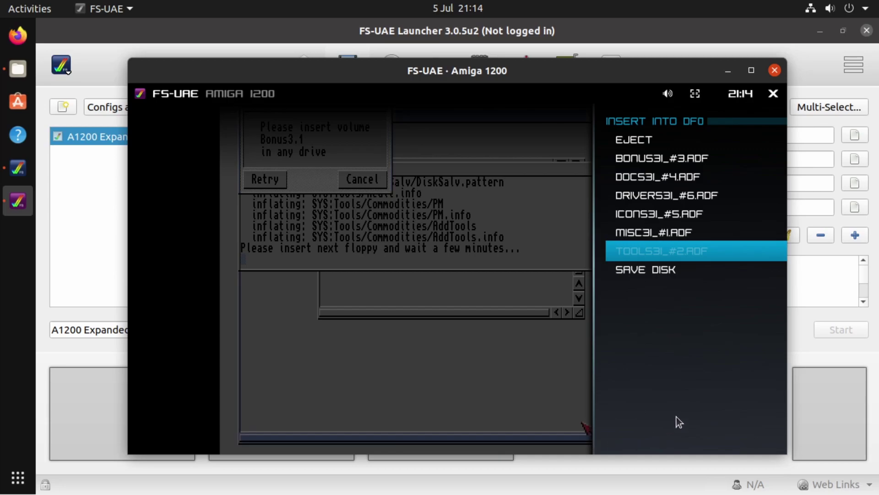
{"action": "key", "text": "Up"}
{"action": "key", "text": "Up"}
{"action": "key", "text": "Up"}
{"action": "key", "text": "Up"}
{"action": "key", "text": "Up"}
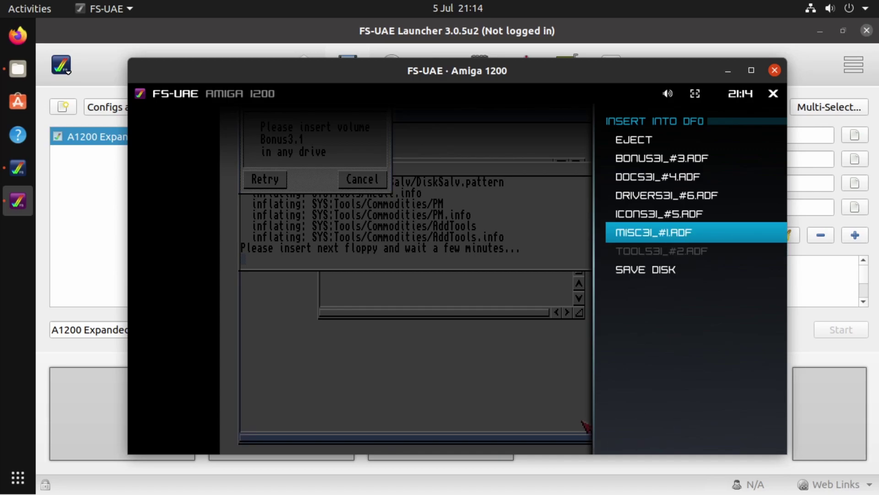
{"action": "key", "text": "Return"}
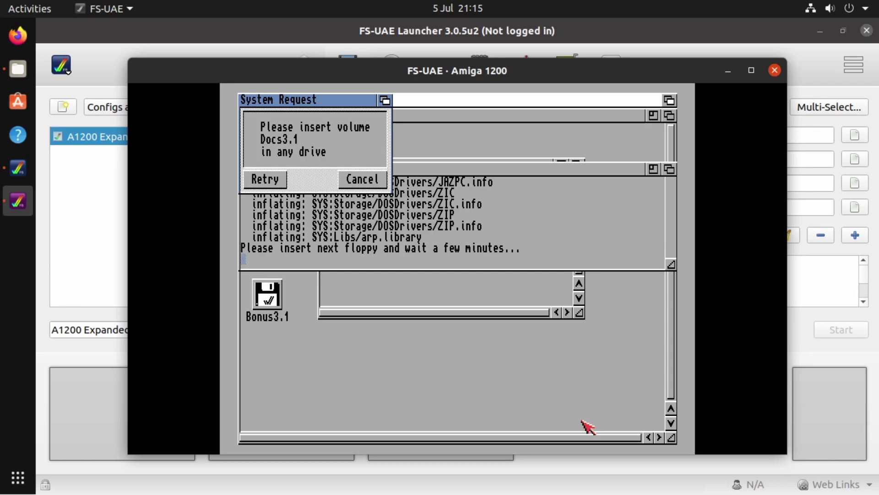
Insert DOCS31_#4.adf into drive DF0 to supply the Docs3.1 volume to the installer
{"action": "key", "text": "F12"}
{"action": "key", "text": "Return"}
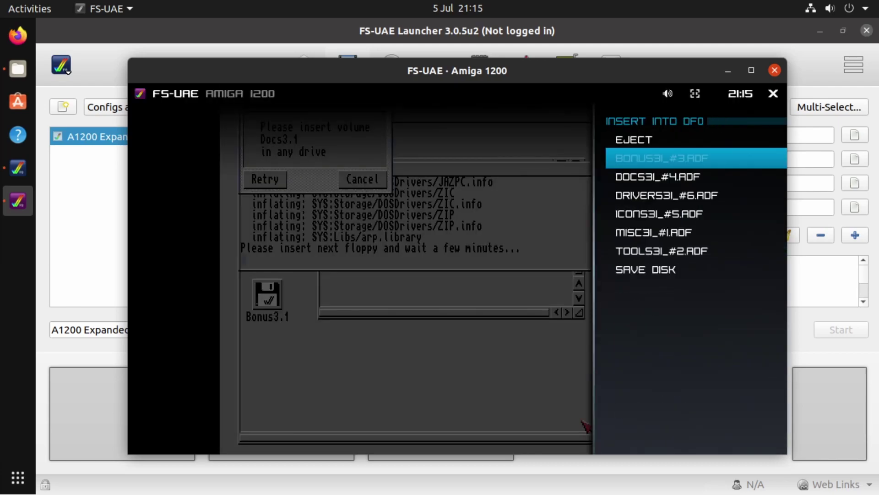
{"action": "key", "text": "Down"}
{"action": "key", "text": "Return"}
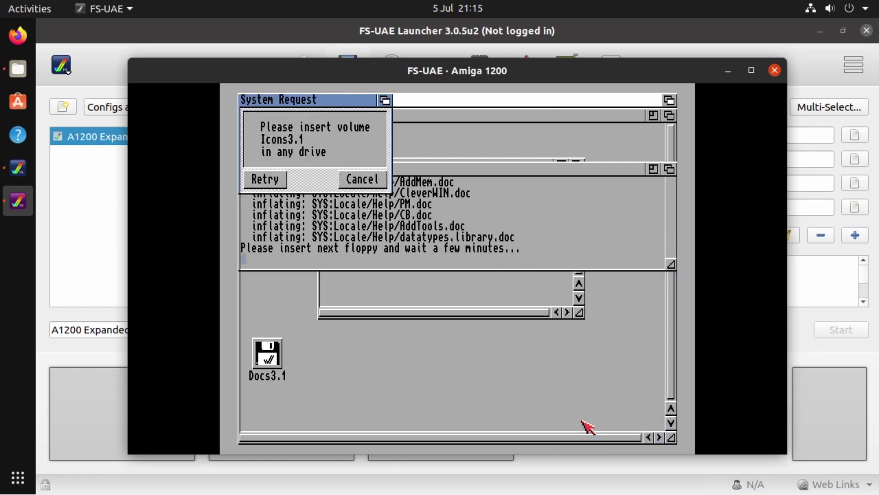
Insert ICONS31_#5.adf into drive DF0 to supply the Icons3.1 volume to the installer
{"action": "key", "text": "F12"}
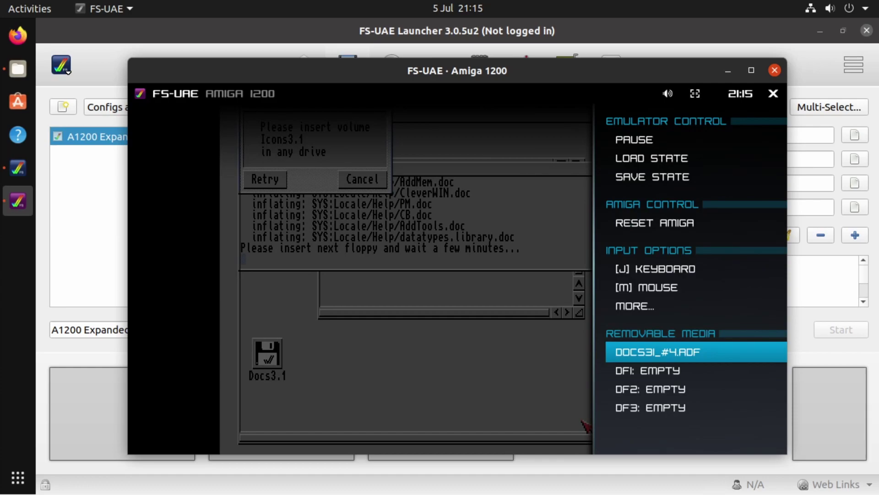
{"action": "key", "text": "Return"}
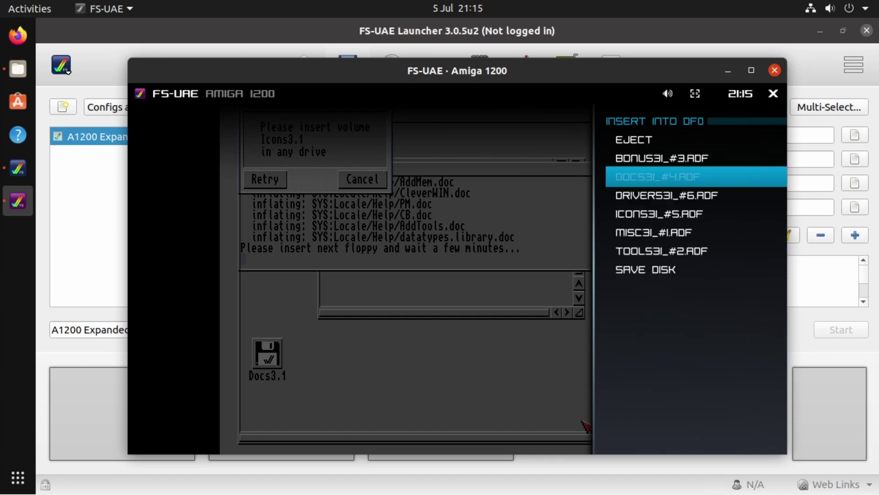
{"action": "key", "text": "Down"}
{"action": "key", "text": "Down"}
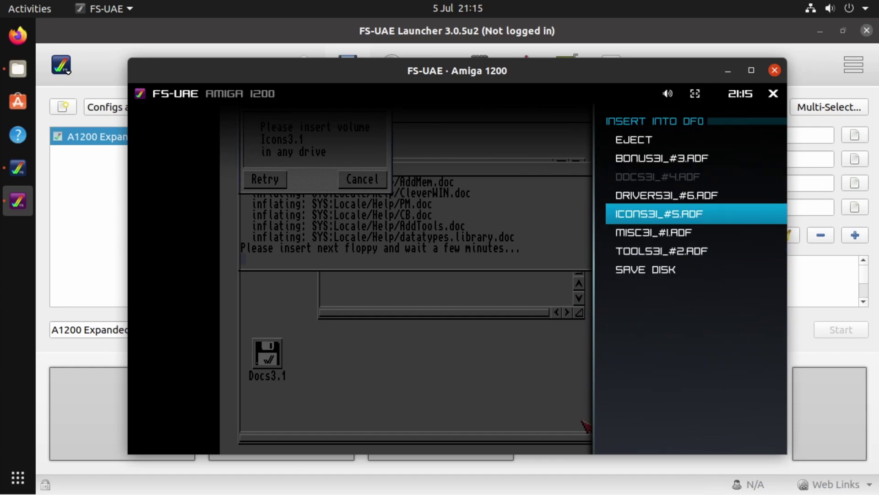
{"action": "key", "text": "Return"}
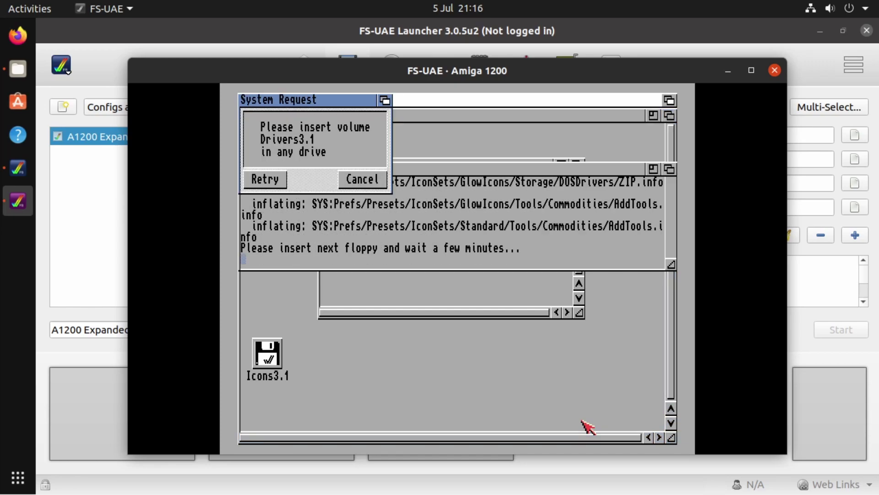
Insert DRIVERS31_#6.adf into drive DF0 and decline the Env-Handler patch by accepting the default answer NO
{"action": "key", "text": "F12"}
{"action": "key", "text": "Return"}
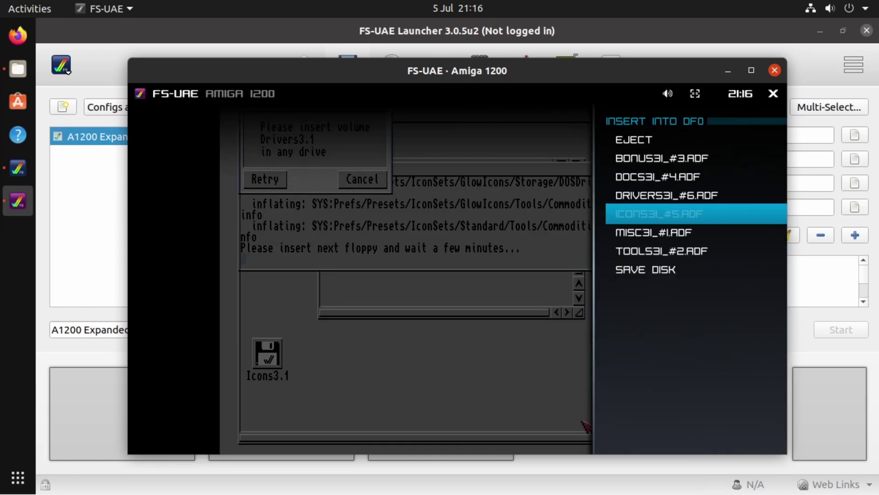
{"action": "key", "text": "Up"}
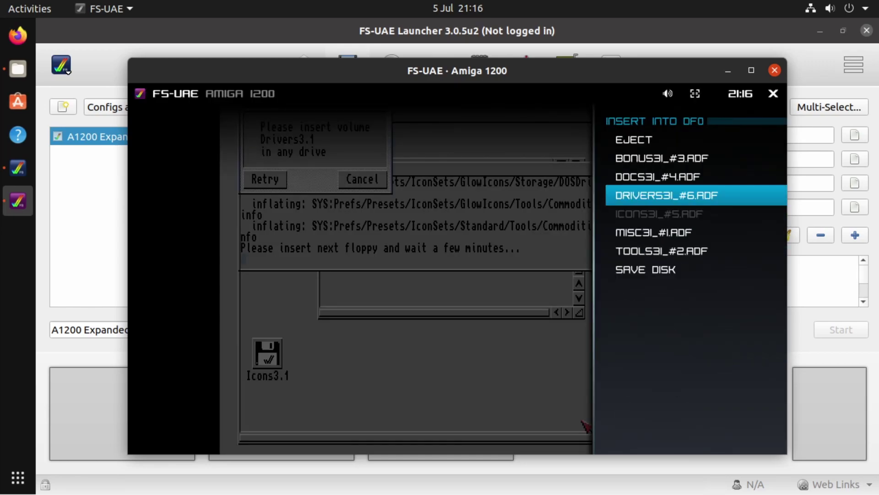
{"action": "key", "text": "Return"}
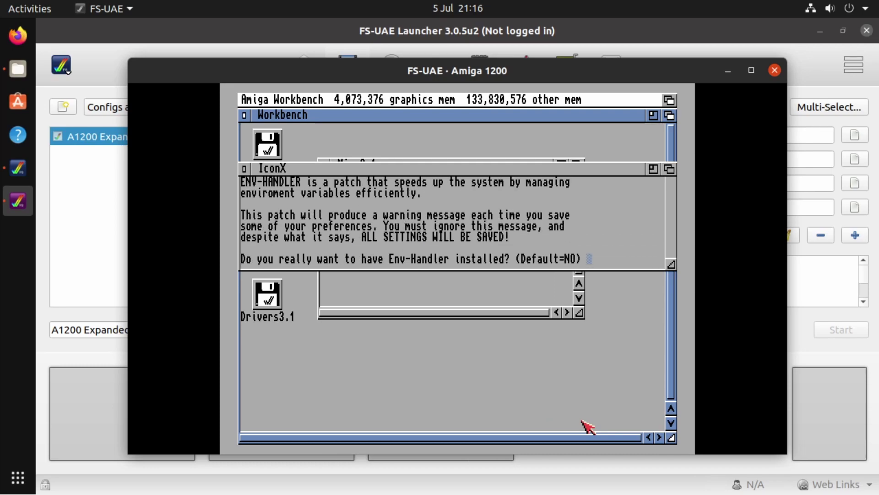
{"action": "left_click", "coordinate": [534, 198]}
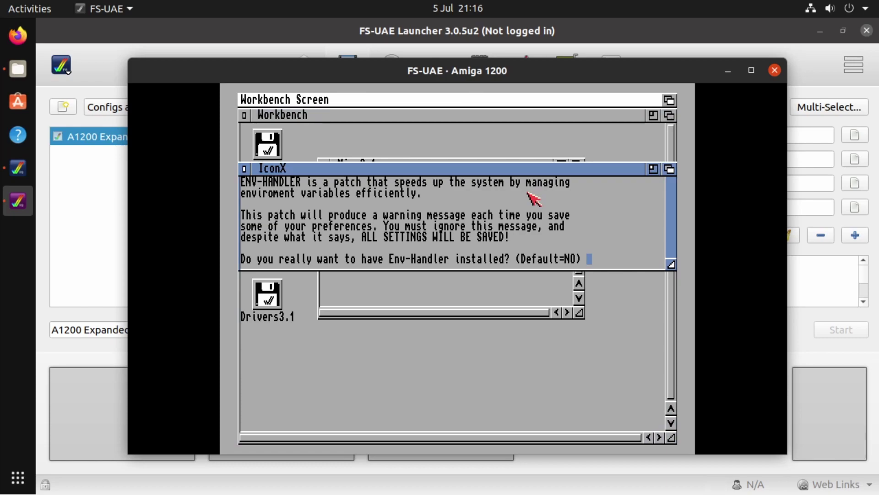
{"action": "key", "text": "Return"}
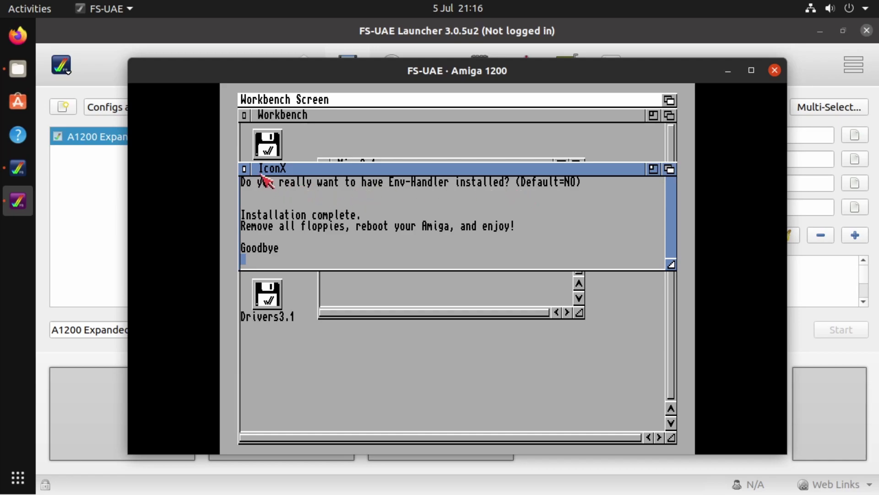
Eject the floppy from drive DF0 and reset the emulated Amiga to boot into the installed BetterWB
{"action": "key", "text": "F12"}
{"action": "key", "text": "Return"}
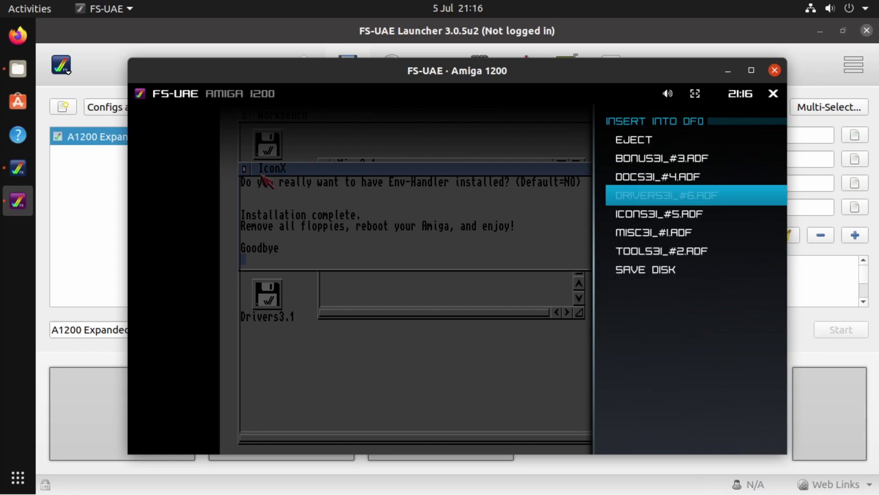
{"action": "key", "text": "Up"}
{"action": "key", "text": "Up"}
{"action": "key", "text": "Up"}
{"action": "key", "text": "Return"}
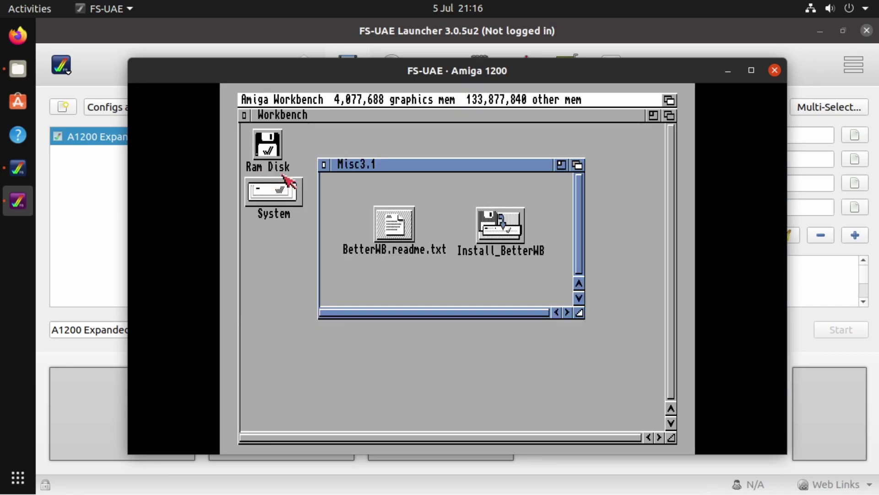
{"action": "key", "text": "F12+r"}
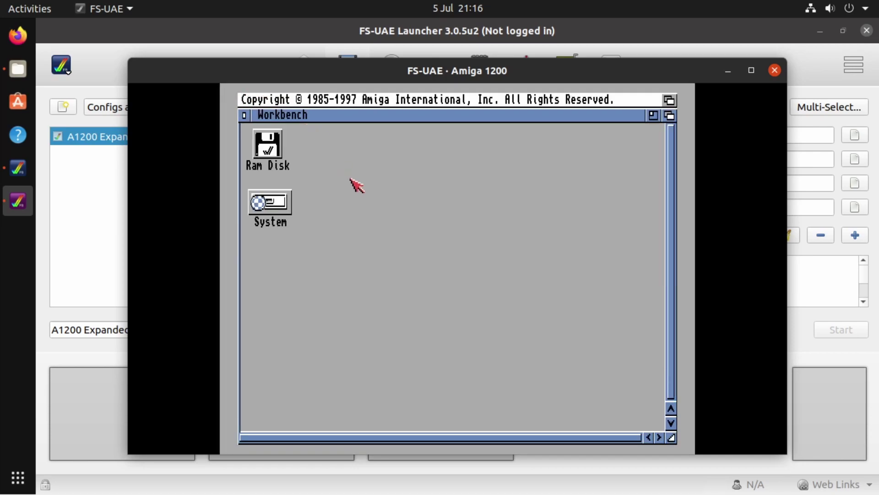
Open the System drawer on the System disk, move its window below the disk window, and take a brief look at TSGUI
{"action": "double_click", "coordinate": [277, 209]}
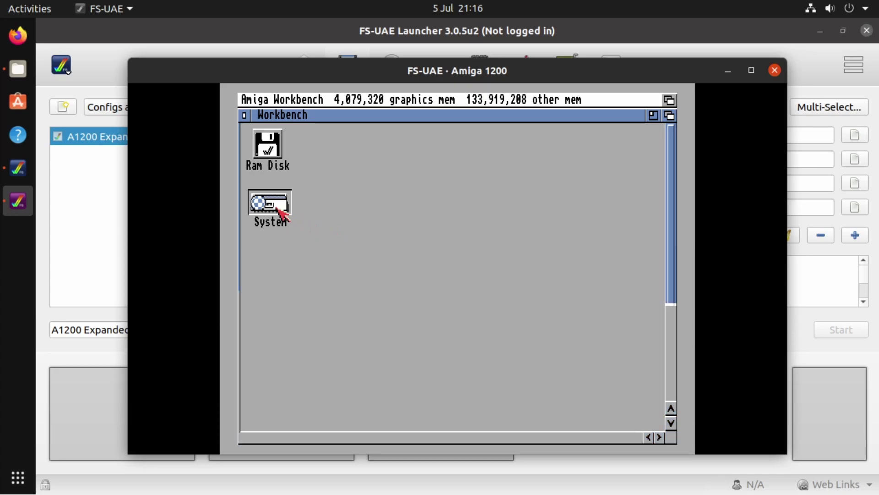
{"action": "double_click", "coordinate": [394, 187]}
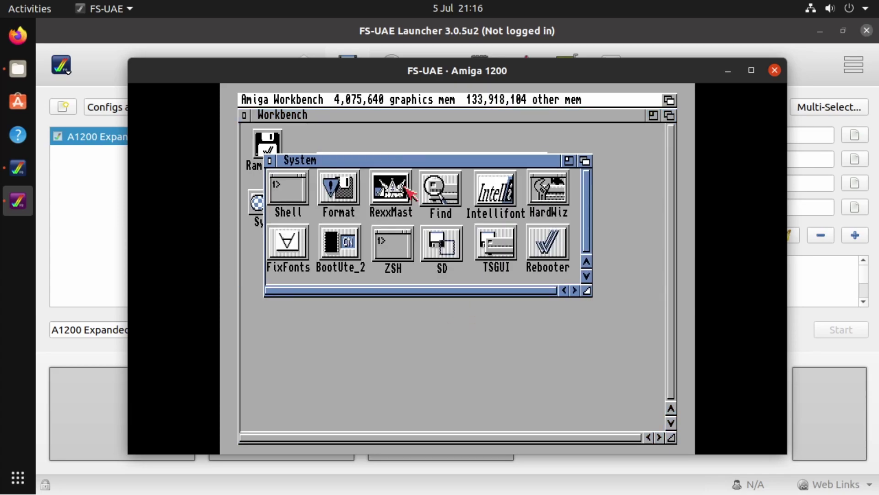
{"action": "left_click_drag", "start_coordinate": [310, 160], "coordinate": [349, 290]}
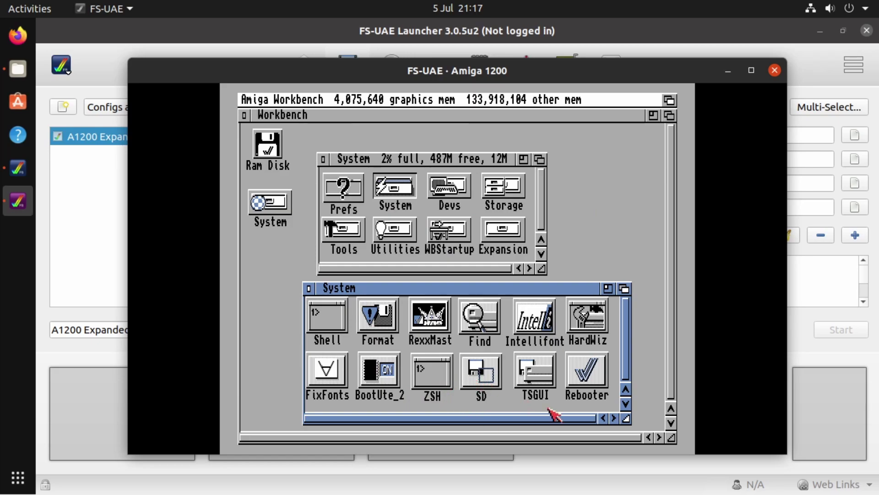
{"action": "double_click", "coordinate": [543, 395]}
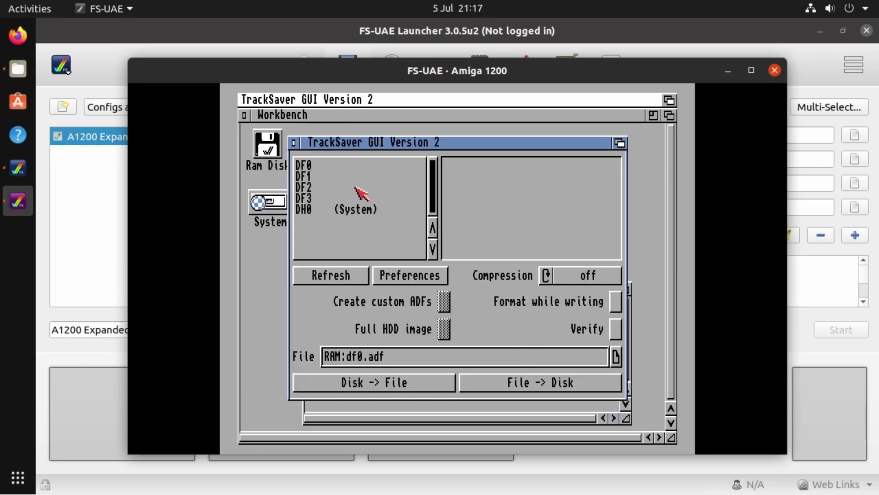
{"action": "left_click", "coordinate": [293, 142]}
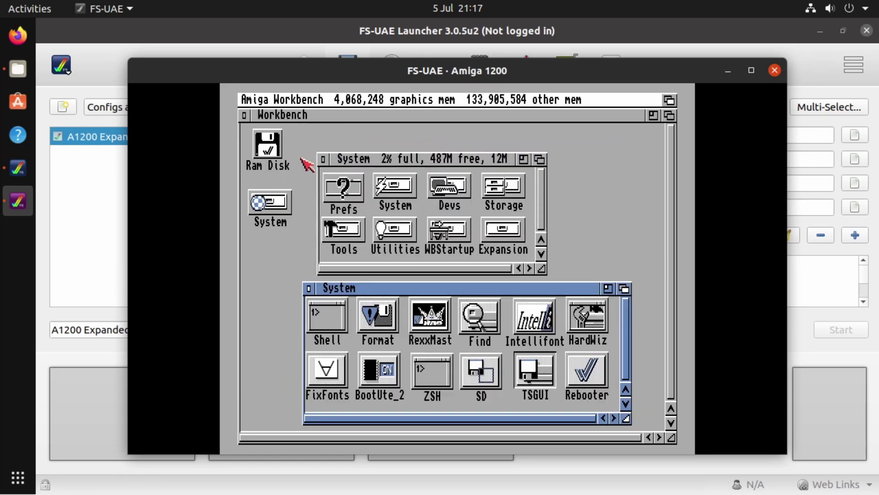
Close the System drawer, look through the Tools drawer's programs, and close the remaining drawer and disk windows
{"action": "left_click", "coordinate": [308, 288]}
{"action": "double_click", "coordinate": [343, 229]}
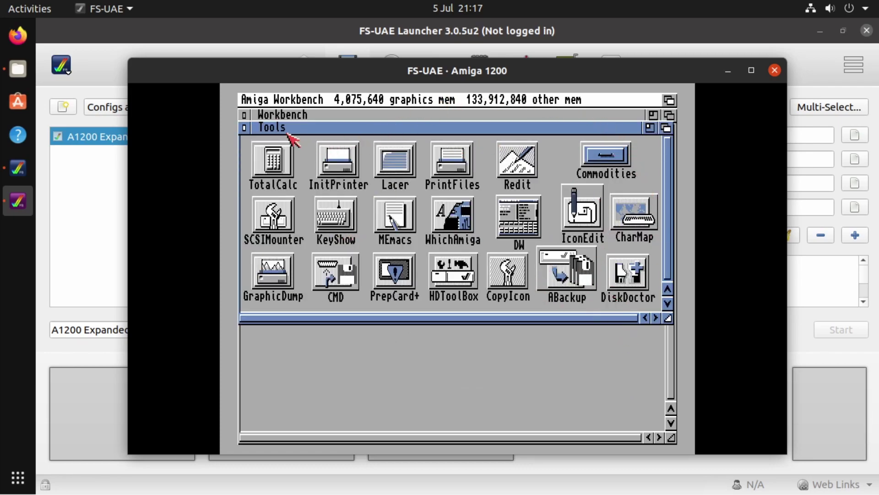
{"action": "left_click", "coordinate": [245, 128]}
{"action": "left_click", "coordinate": [325, 164]}
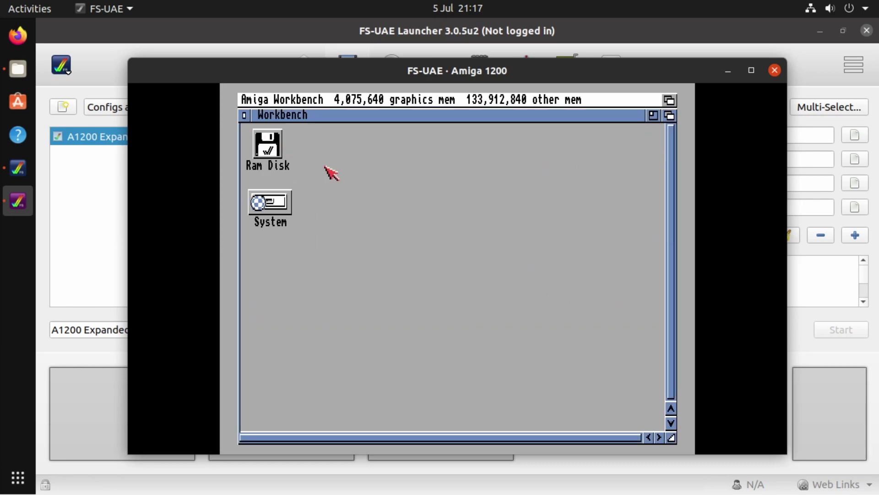